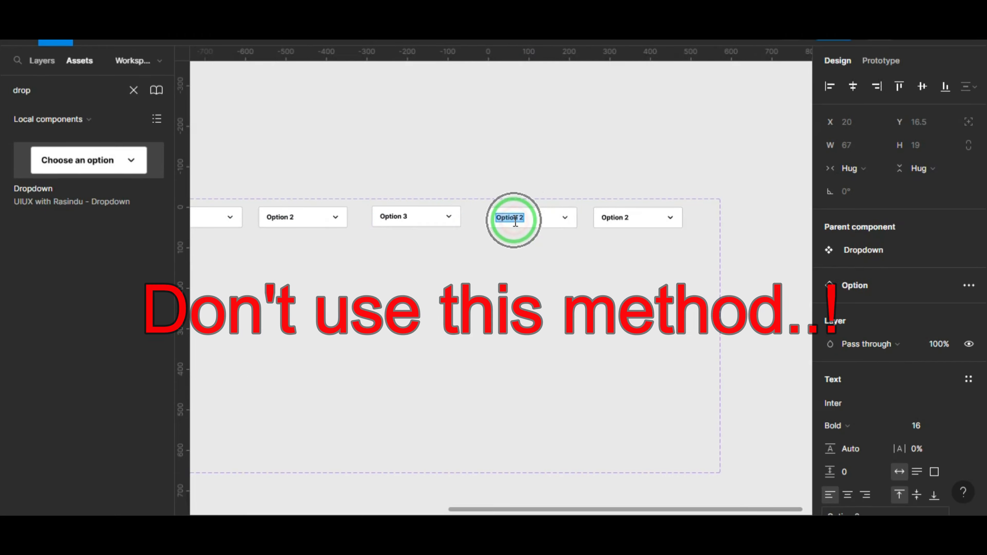
Step: Change the labels of the last two closed dropdown variants to "Option 4" and "Option 5"
key(Escape)
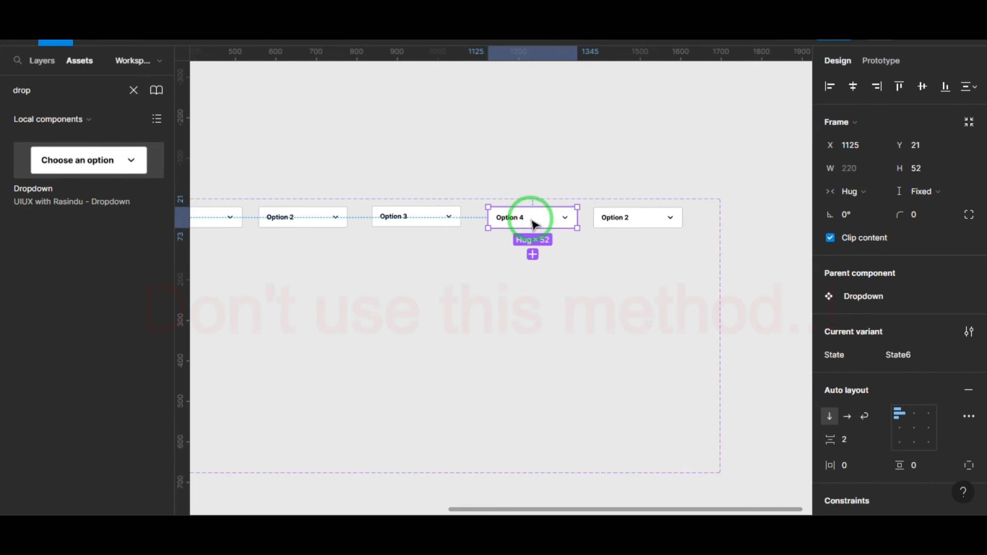
key(Escape)
double_click(620, 226)
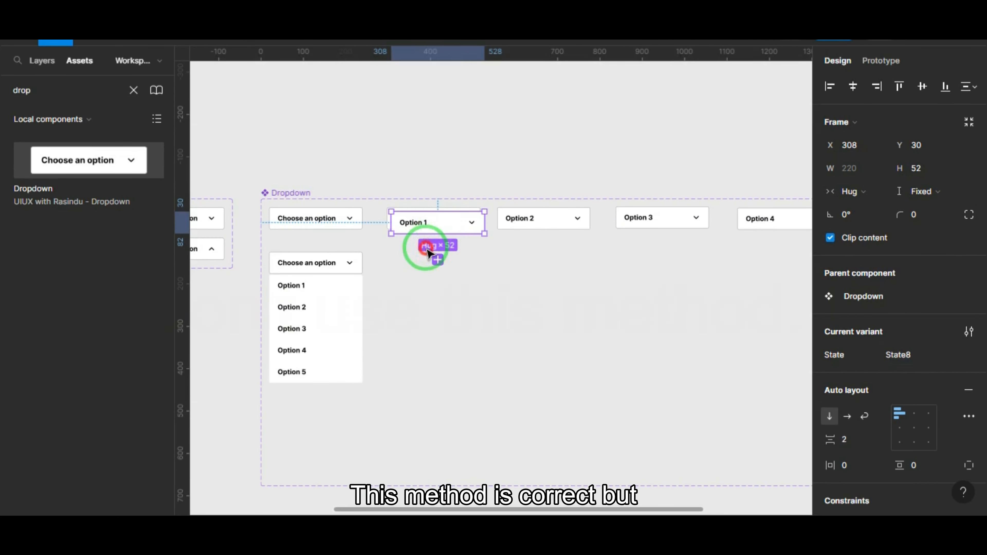
Step: Duplicate the Option 1 variant below the original as state "Option 1 - open", with content clipping off and height set to Hug
drag(429, 247, 433, 264)
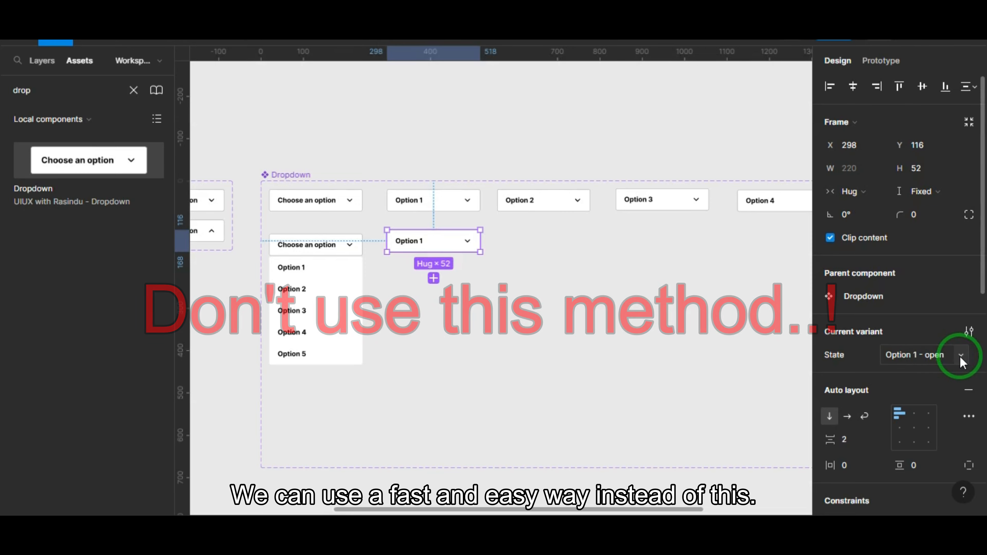
click(960, 357)
click(833, 235)
click(833, 235)
click(576, 292)
drag(425, 241, 426, 246)
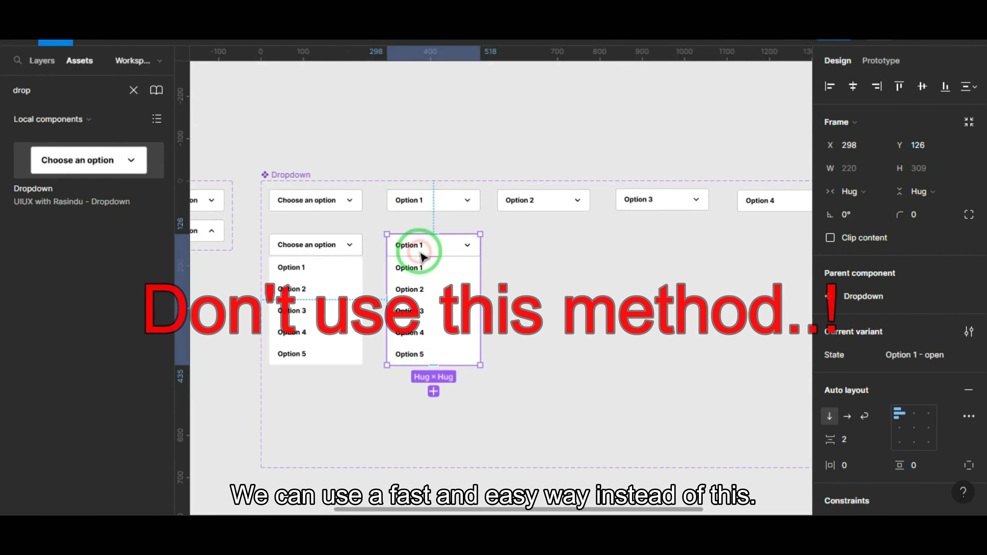
Step: Switch the Option 1 row in the open Option 1 variant's list to its highlighted state
double_click(425, 268)
click(930, 332)
click(893, 366)
click(352, 315)
mouse_move(454, 311)
mouse_down()
mouse_move(353, 316)
mouse_move(444, 302)
mouse_up()
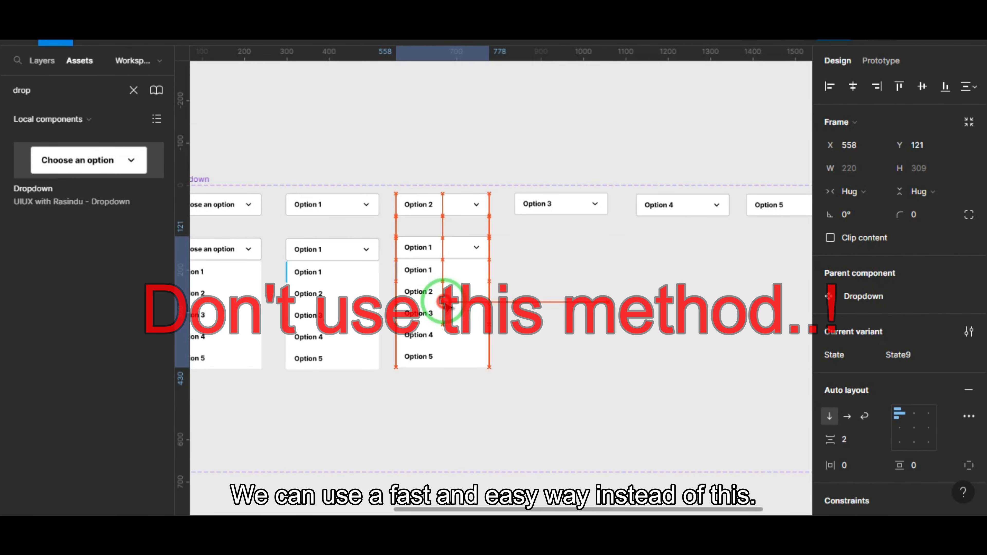
scroll(439, 250, up, 2)
double_click(438, 251)
scroll(898, 341, down, 2)
scroll(647, 298, down, 1)
key(ctrl+z)
Step: Duplicate the closed Option 2 variant directly below the original and name its state "option 2 - open"
click(482, 202)
drag(474, 204, 474, 253)
click(914, 358)
text(option 2 - open)
key(Return)
Step: Turn off content clipping on the "option 2 - open" variant and set its height to Hug contents
click(850, 237)
click(927, 192)
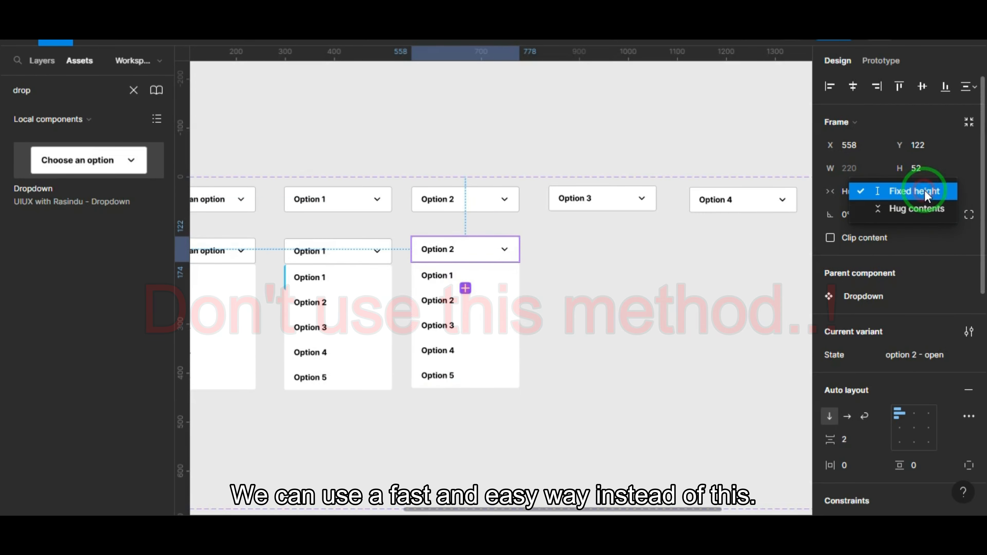
click(918, 209)
Step: Switch the Option 2 row in the open Option 2 variant's list to its highlighted state
double_click(452, 299)
click(926, 330)
click(897, 366)
Step: Duplicate the Option 3 variant below the original, with content clipping off and height set to Hug contents
drag(618, 374, 509, 368)
drag(485, 192, 485, 249)
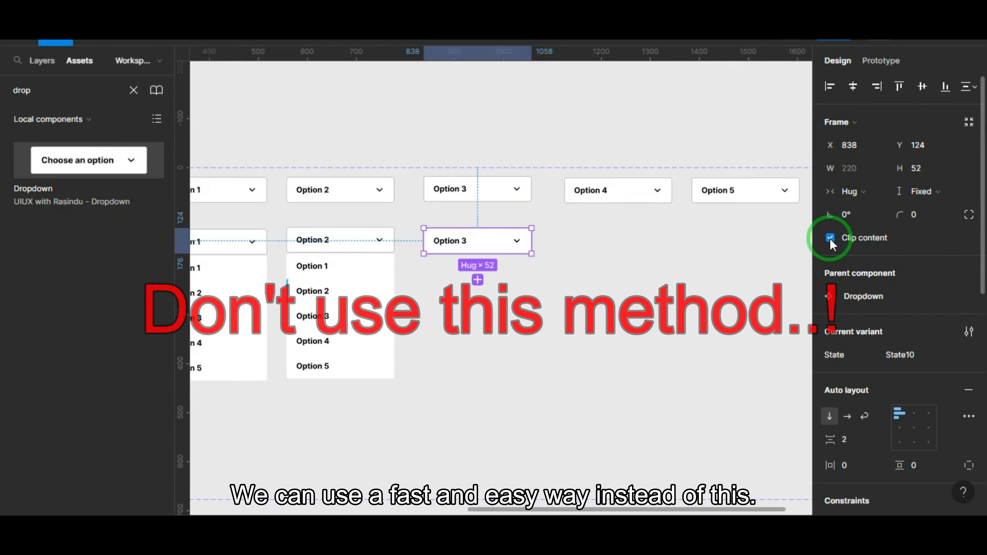
click(831, 238)
click(927, 191)
click(918, 208)
Step: Highlight the Option 3 row in the duplicated Option 3 variant's list and name the variant's state "option 3 - open"
double_click(476, 317)
click(927, 331)
click(898, 365)
drag(590, 350, 522, 341)
click(415, 232)
click(904, 354)
text(option 3 - open)
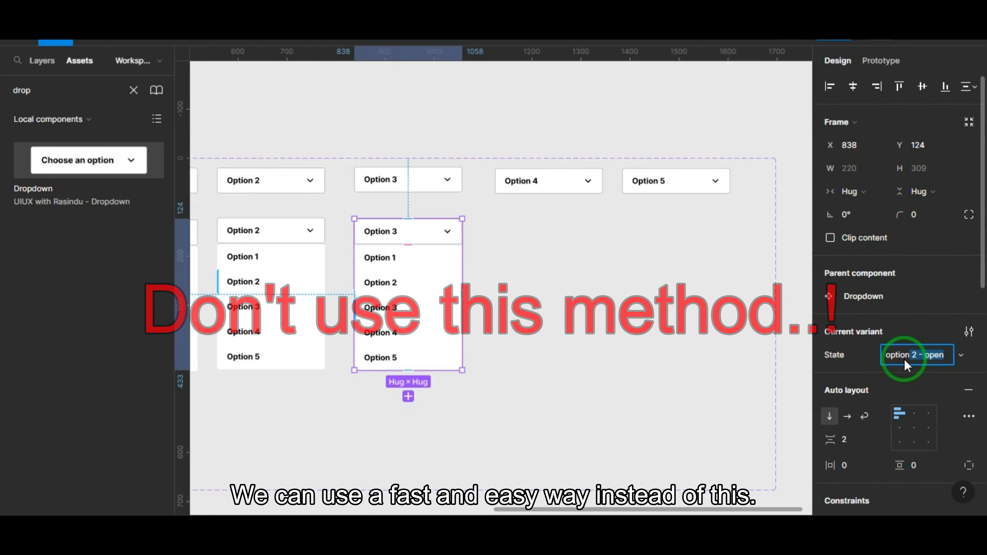
key(Return)
Step: Duplicate the Option 4 variant below the original as state "option 4 - open", revealing its list with height set to Hug contents
click(548, 182)
click(547, 219)
drag(544, 220, 537, 234)
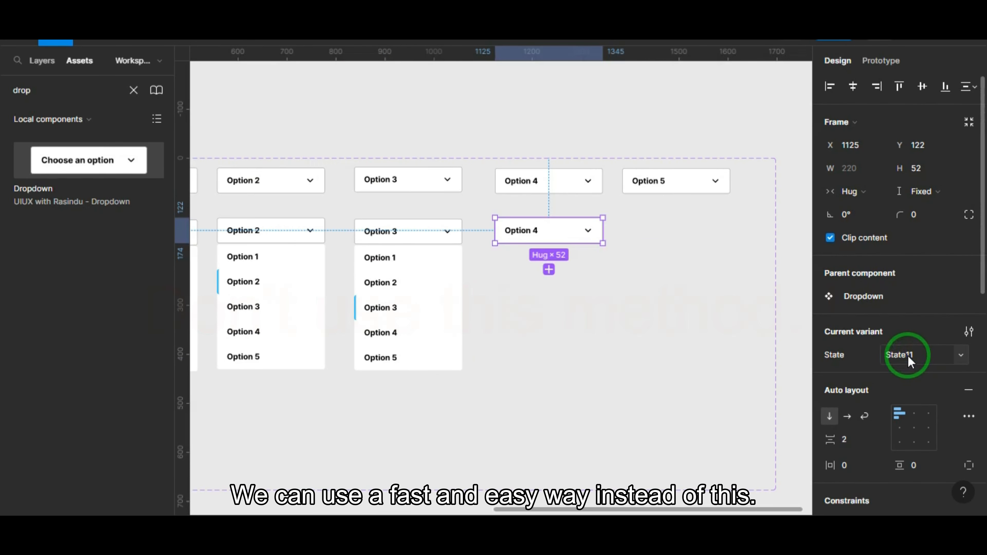
click(907, 355)
text(option 4 - open)
key(Return)
click(926, 191)
click(919, 208)
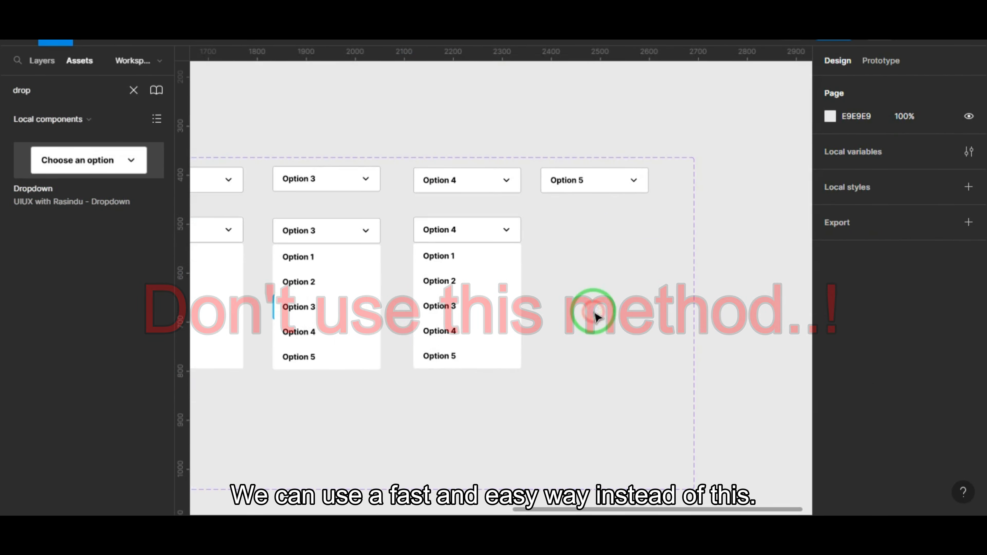
Step: Duplicate the Option 5 variant below the original with clipping off and height set to Hug contents, and rename its state
click(548, 194)
click(547, 233)
drag(544, 236, 544, 249)
click(831, 238)
click(927, 191)
click(918, 208)
click(898, 360)
text(option)
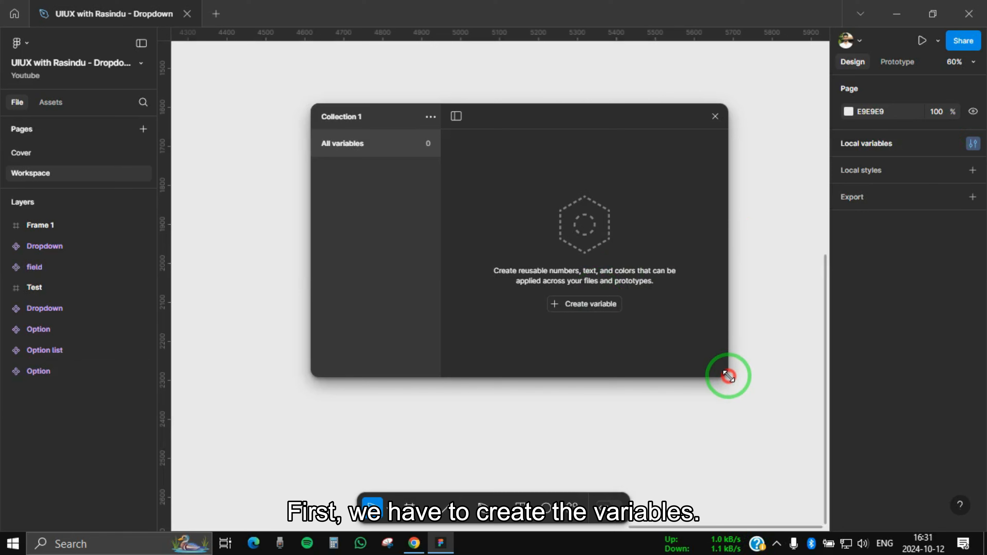
Step: Enlarge the local variables window and create a string variable named "variable-1"
drag(727, 374, 760, 424)
drag(590, 131, 545, 152)
click(569, 326)
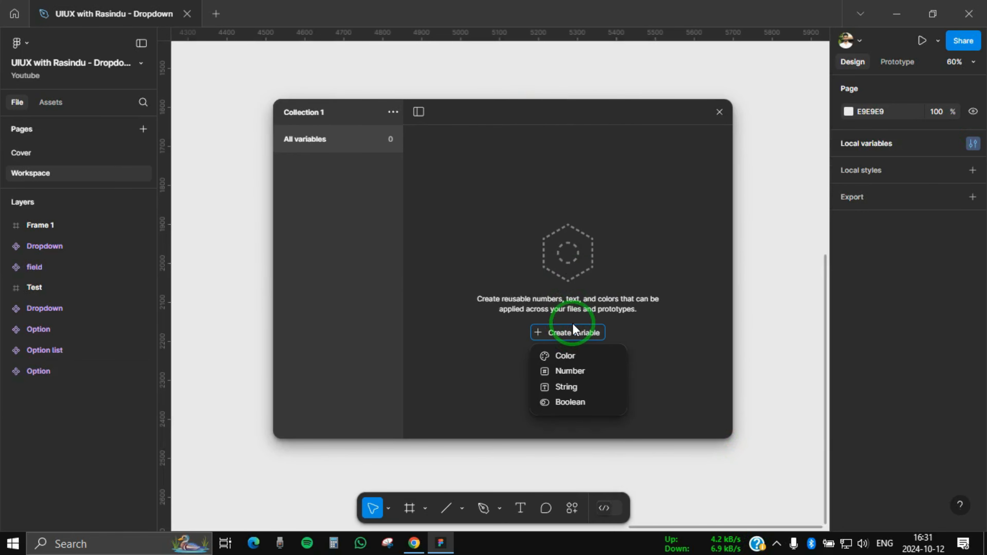
click(584, 391)
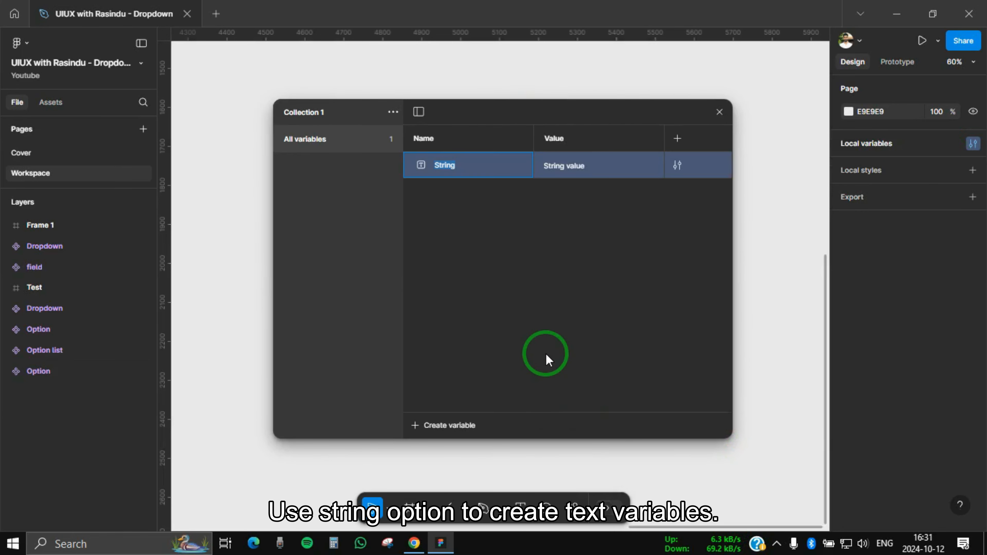
text(variable)
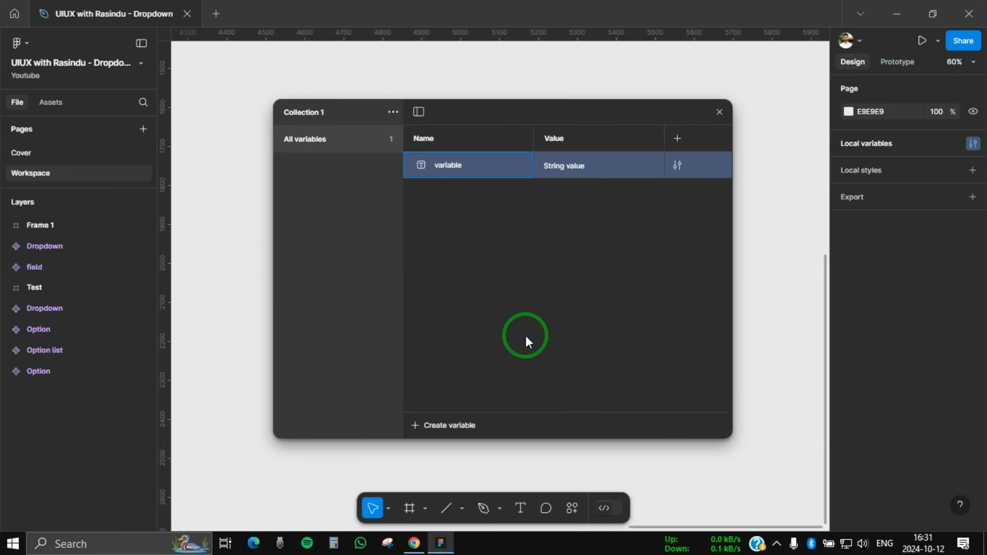
text(-1)
Step: Set the value of variable-1 to "Choose an option"
click(555, 166)
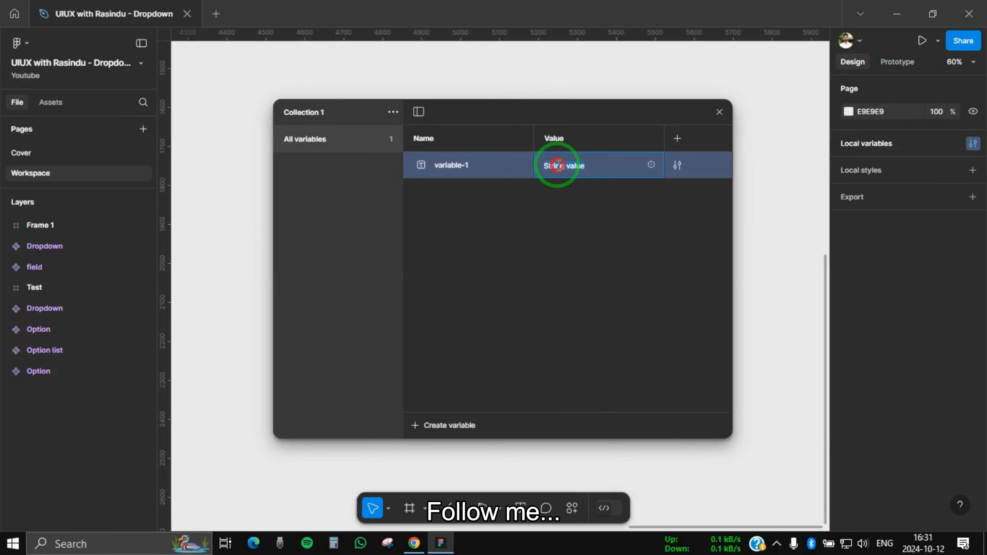
text(Choo)
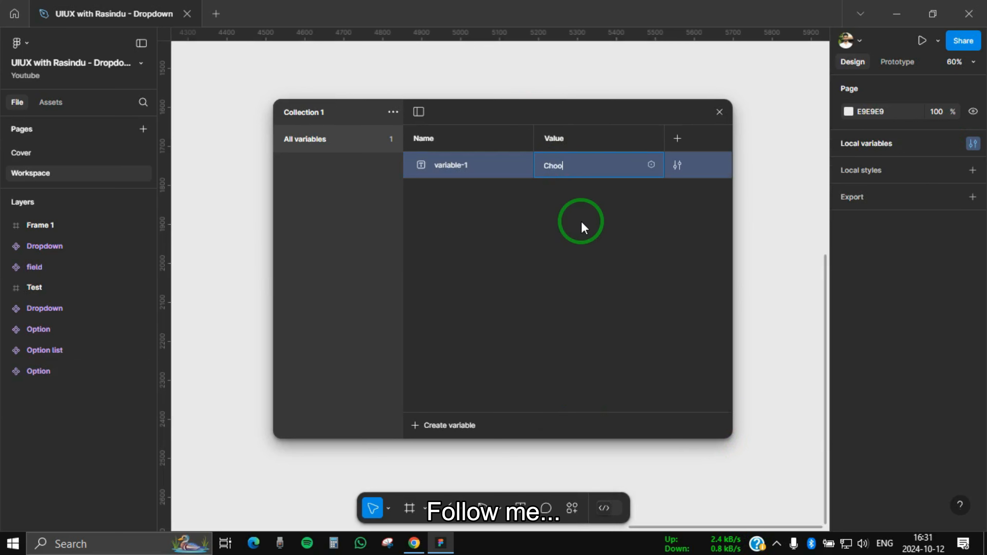
text(se an )
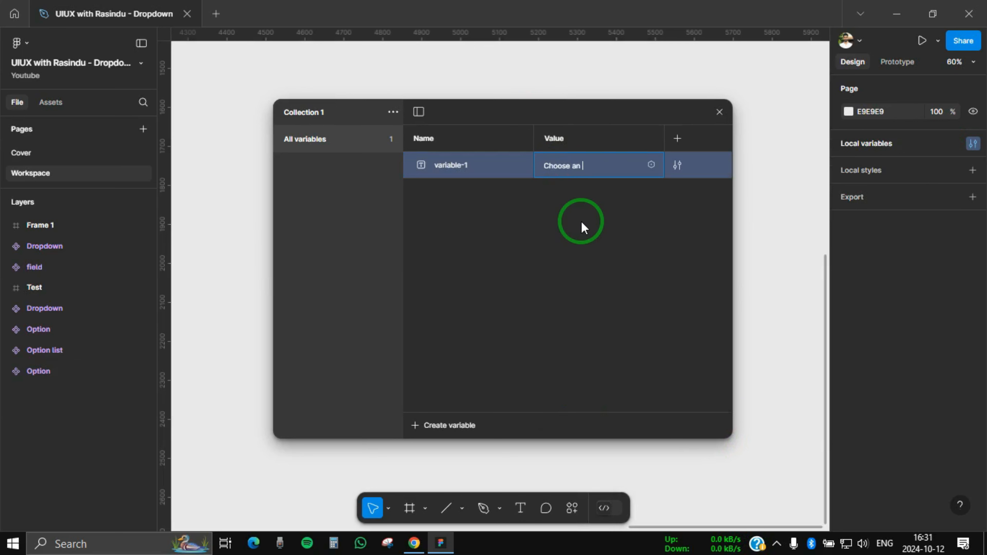
text(option)
click(581, 222)
Step: Duplicate variable-1, naming the copy "variable-2" with the value "Option 1"
right_click(459, 170)
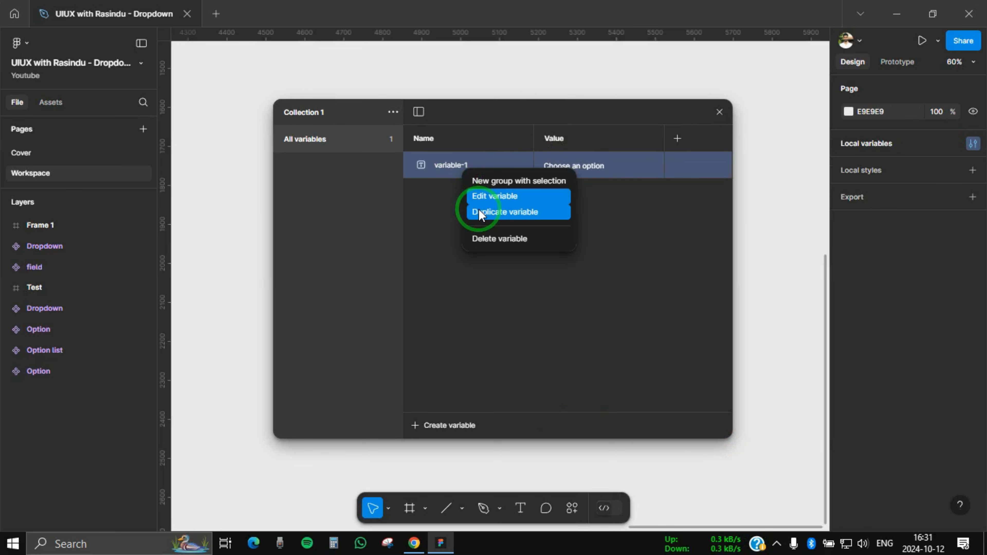
key(Escape)
double_click(484, 194)
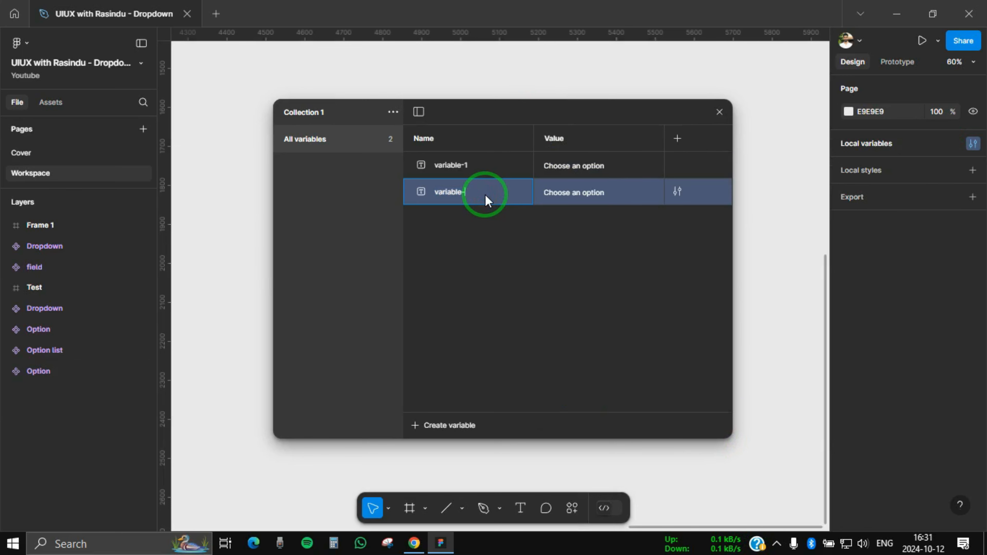
double_click(561, 192)
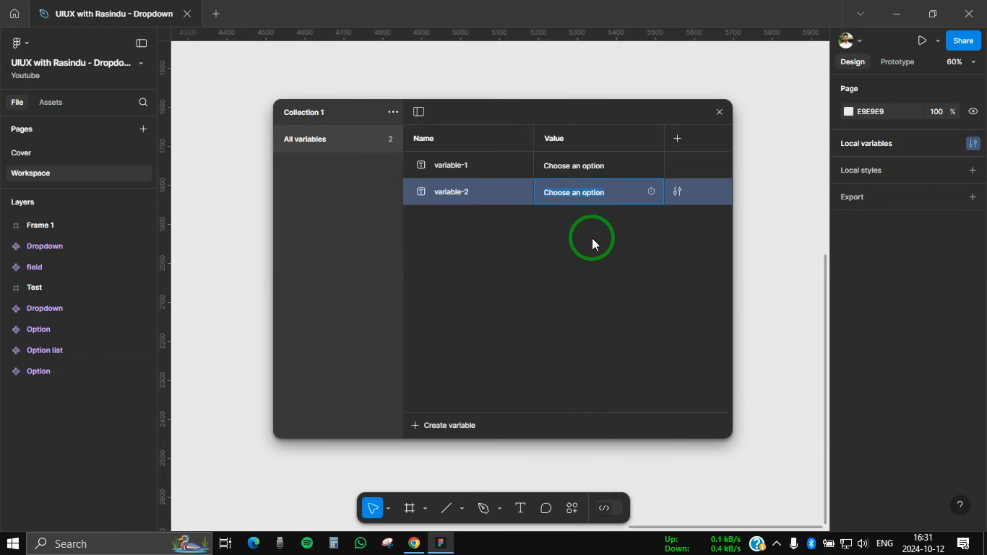
text(Optio)
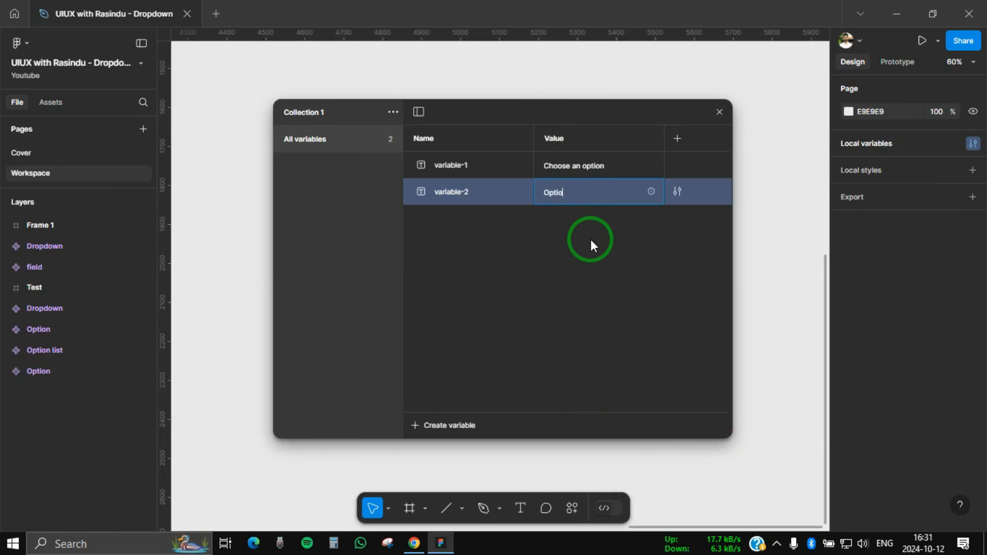
text(n 1)
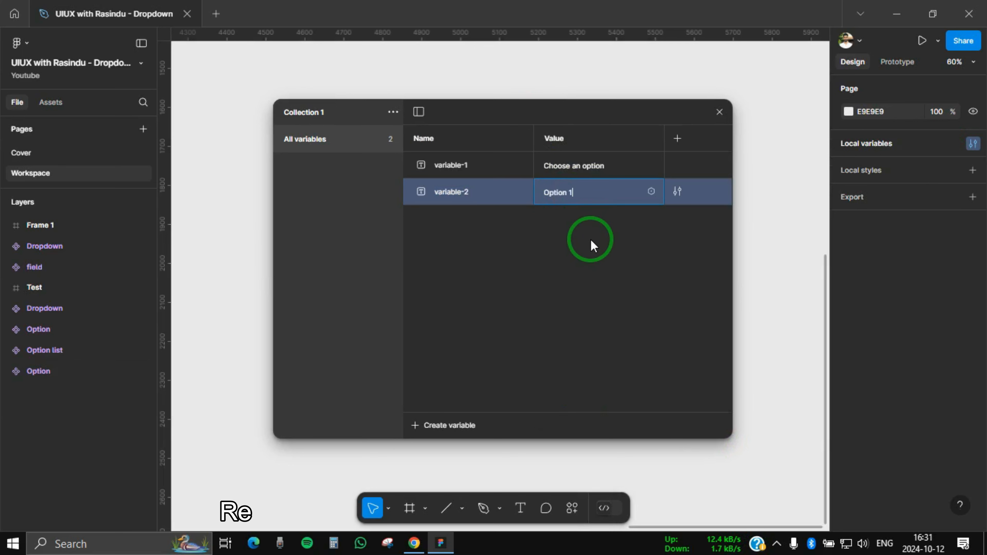
click(591, 239)
Step: Add two more duplicated string variables: "variable-3" with the value "Option 2" and "variable-4" with the value "Option 3"
right_click(520, 193)
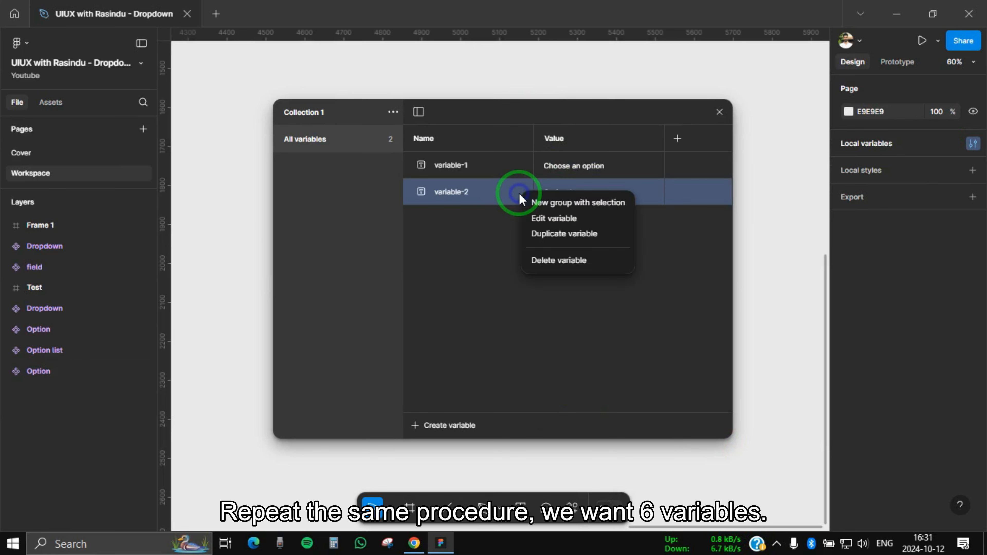
click(586, 236)
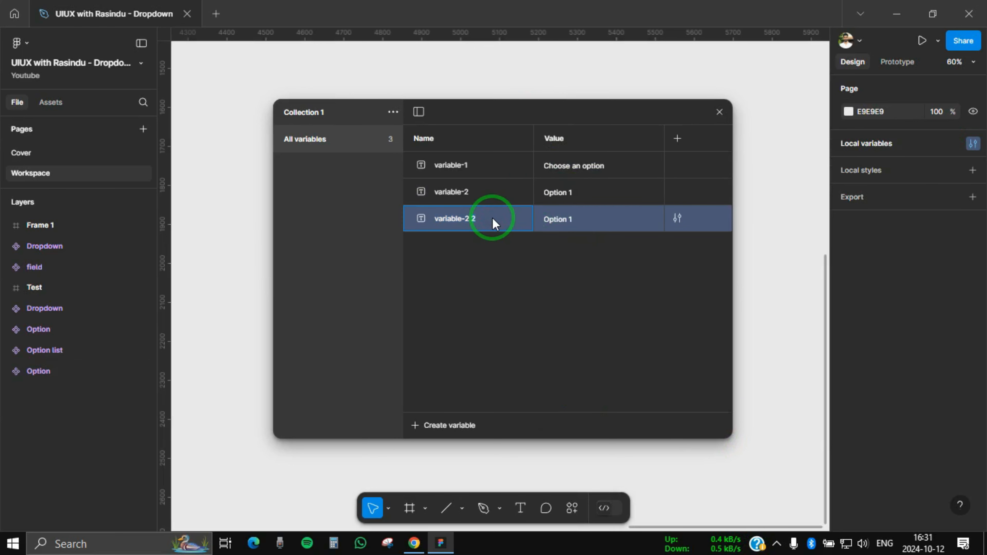
right_click(521, 218)
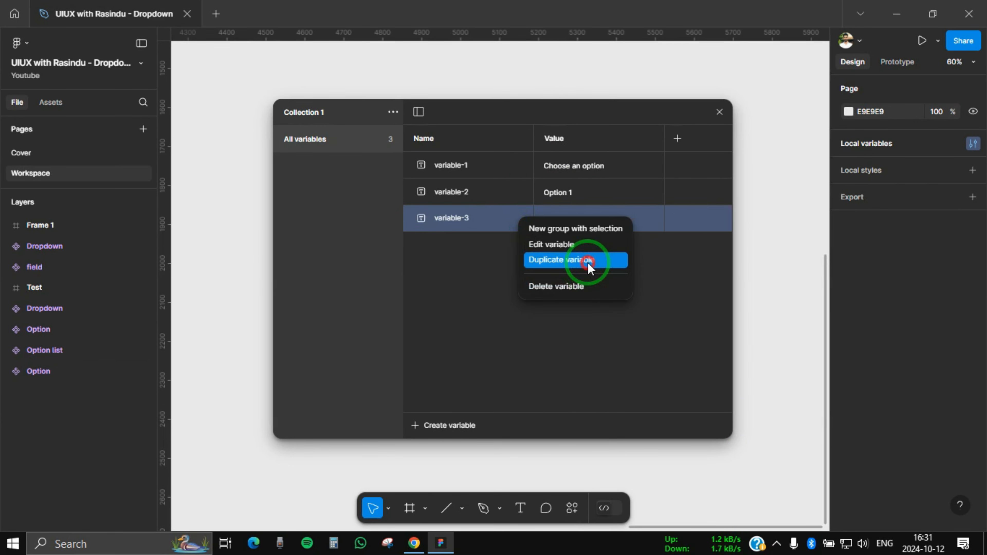
click(588, 267)
double_click(599, 249)
key(BackSpace)
text(3)
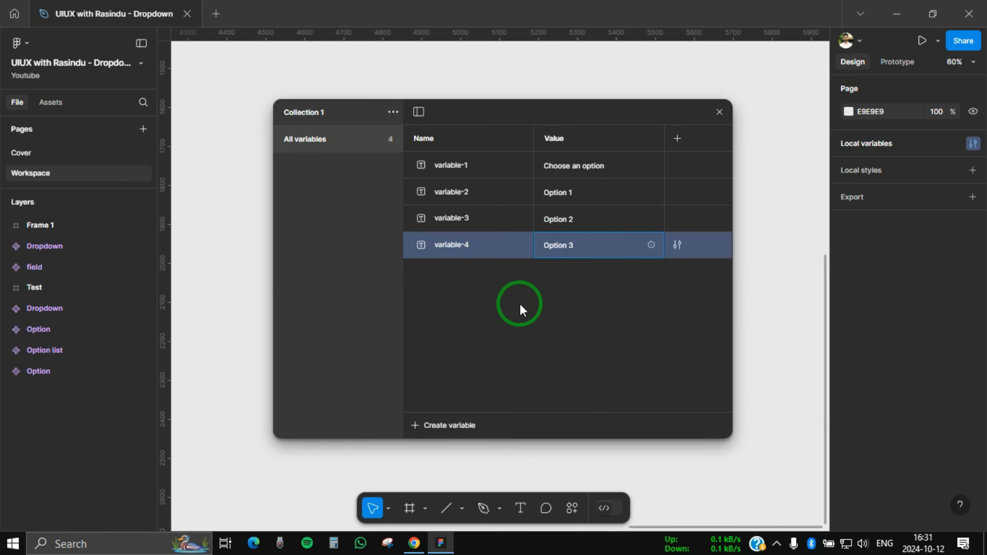
Step: Duplicate variable-4, naming the copy "variable-5" with the value "Option 4"
right_click(513, 247)
click(552, 297)
click(589, 273)
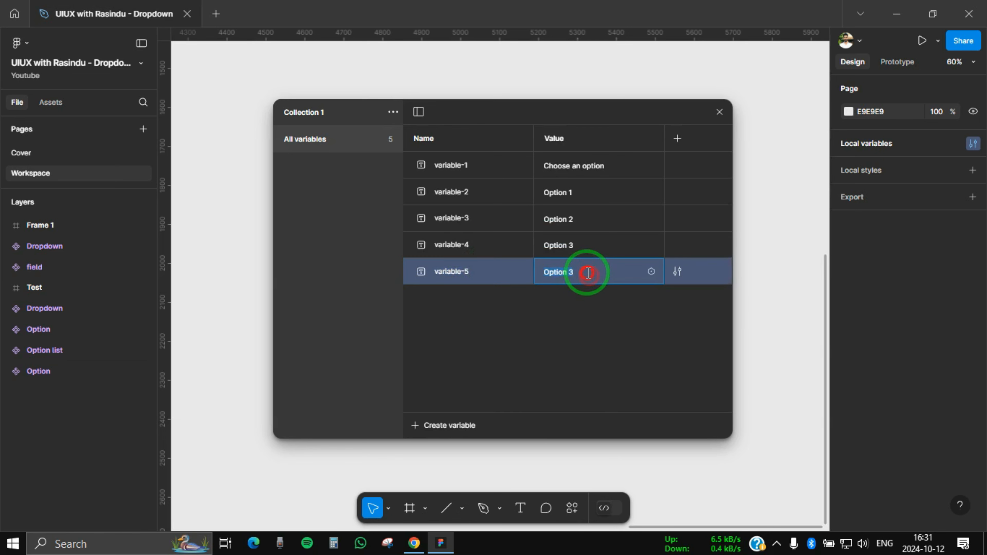
key(BackSpace)
text(4)
Step: Duplicate variable-5 as "variable-6" with the value "Option 5", and close the variables window
right_click(510, 269)
click(570, 308)
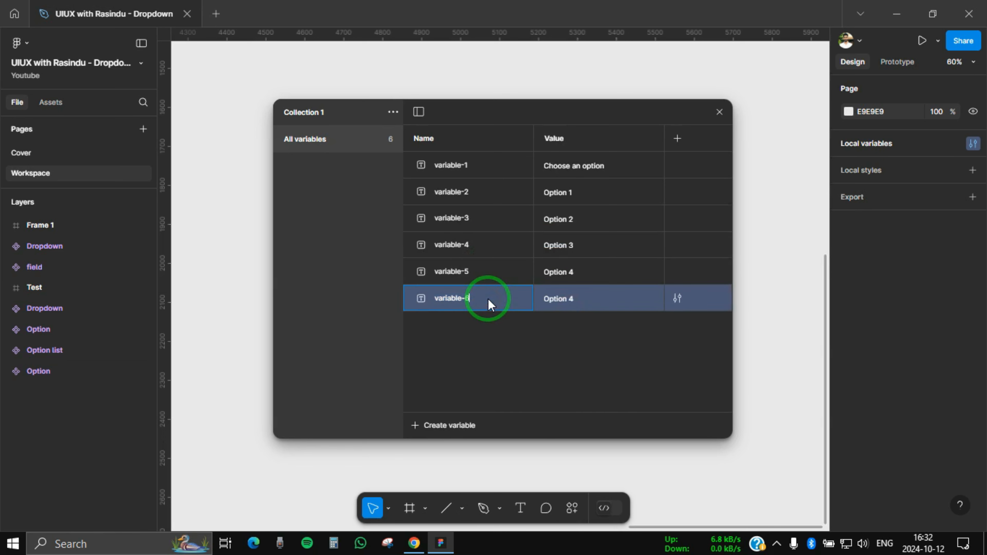
click(592, 297)
key(BackSpace)
text(5)
click(595, 351)
click(726, 118)
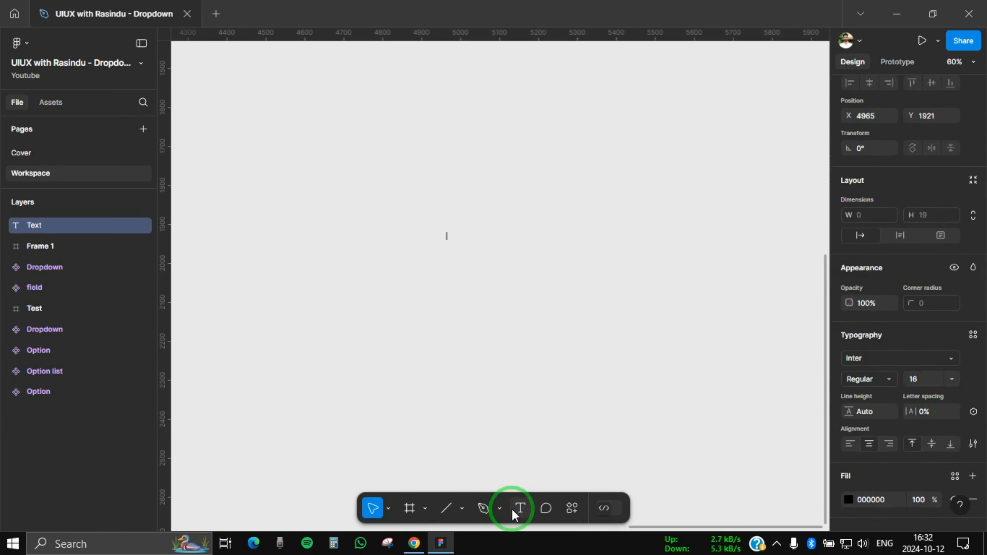
Step: Add a text layer reading "Option" on an empty area of the canvas
click(513, 510)
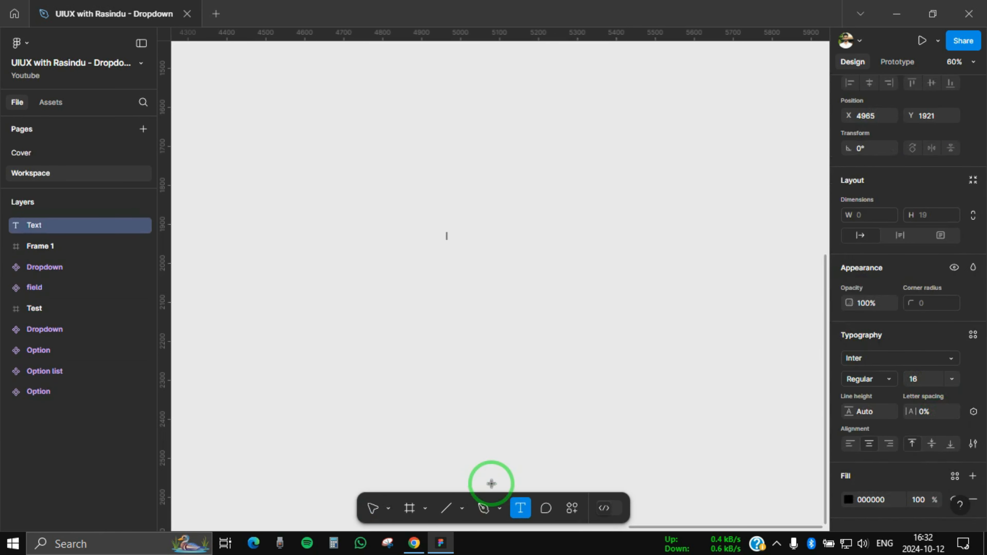
text(Op)
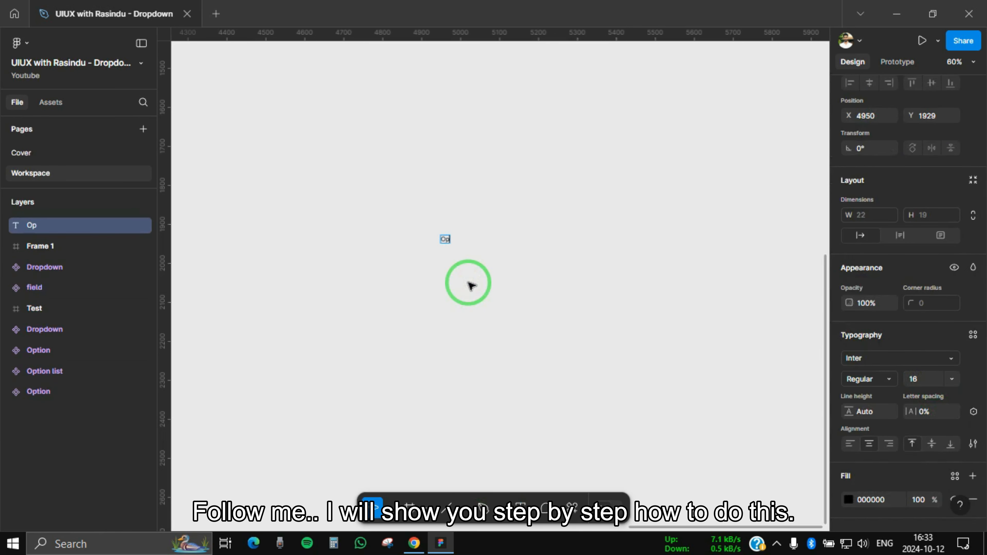
text(tion)
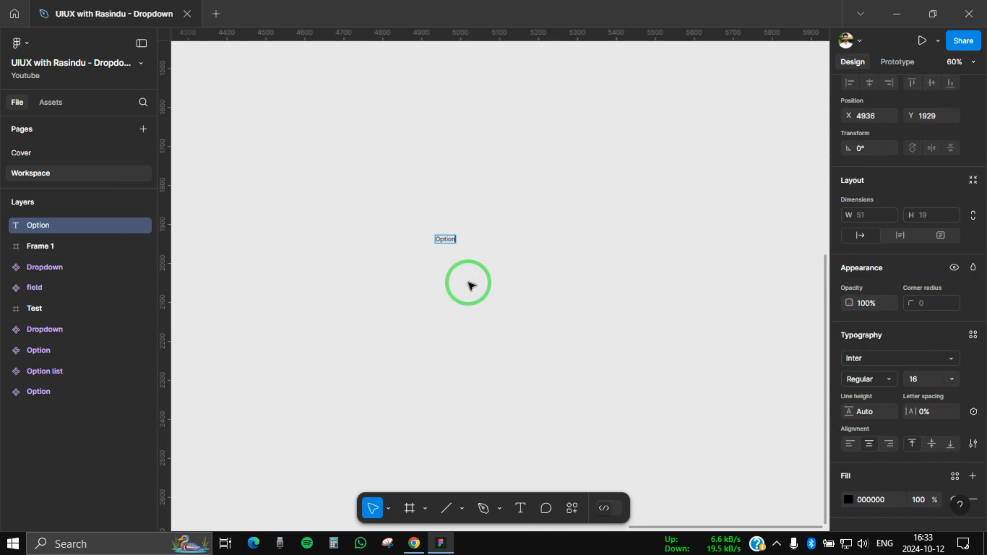
key(Escape)
Step: Wrap the "Option" text layer in an auto layout frame
scroll(455, 287, up, 5)
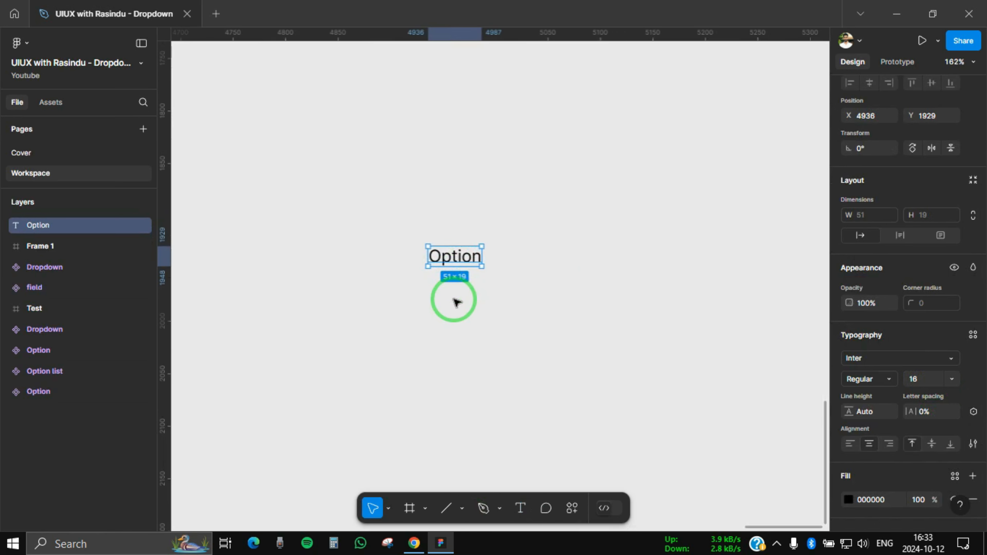
click(454, 301)
scroll(458, 280, down, 2)
click(458, 220)
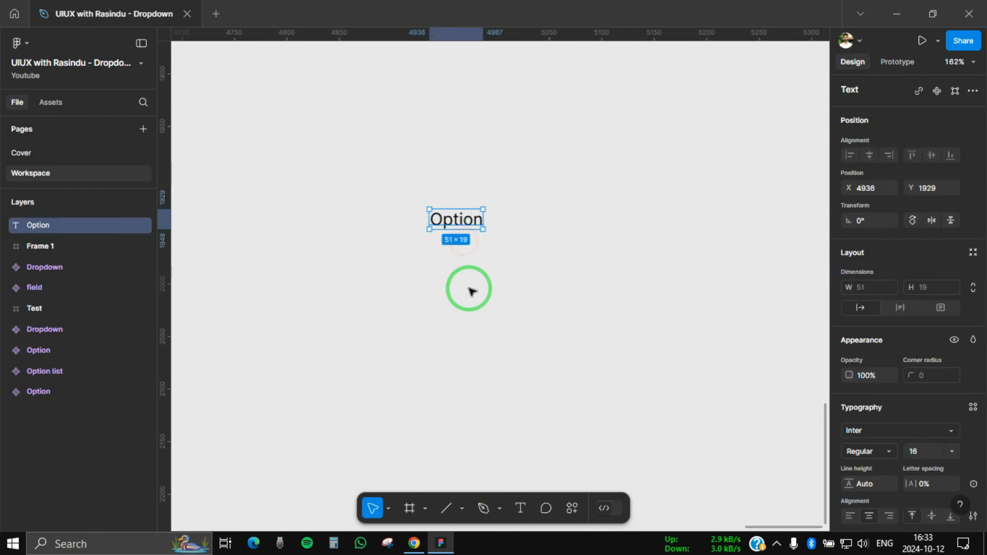
key(shift+a)
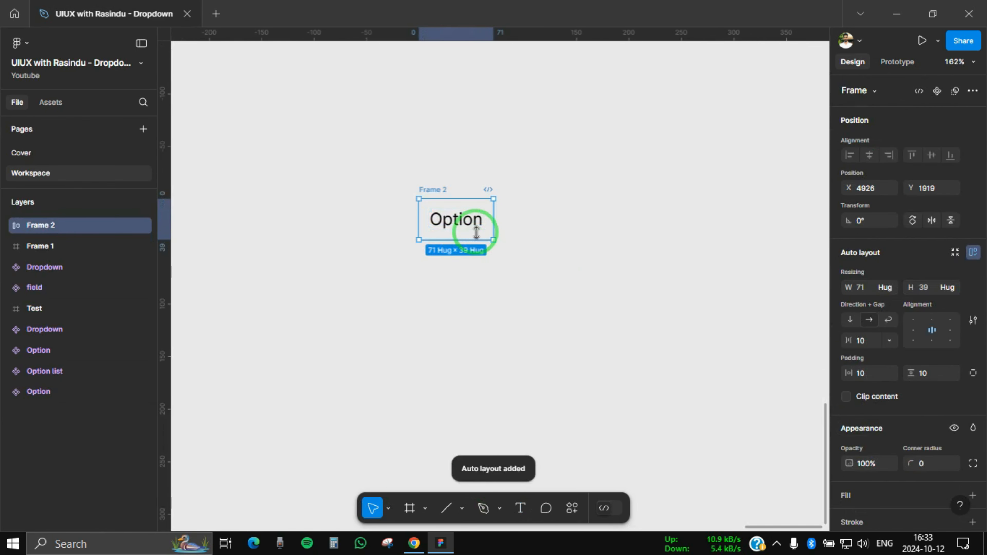
Step: Rename the auto layout frame around the "Option" text as "option"
double_click(443, 190)
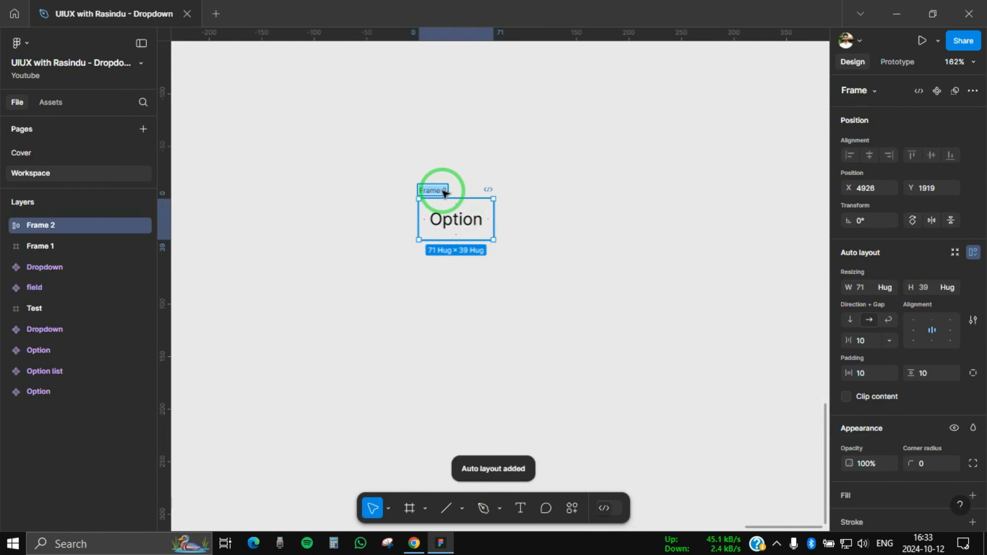
text(option)
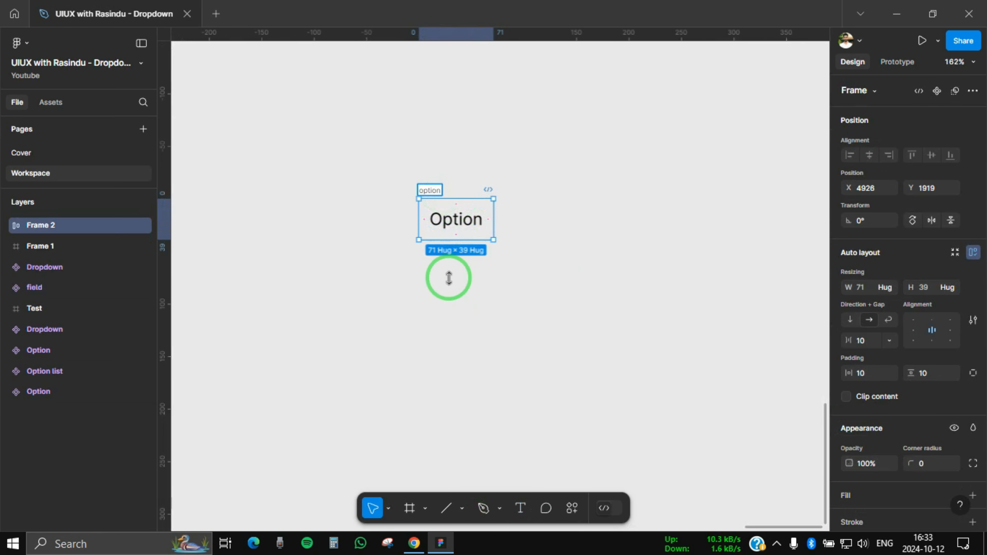
click(449, 324)
Step: Set the option frame's horizontal padding to 16 and vertical padding to 12
click(426, 194)
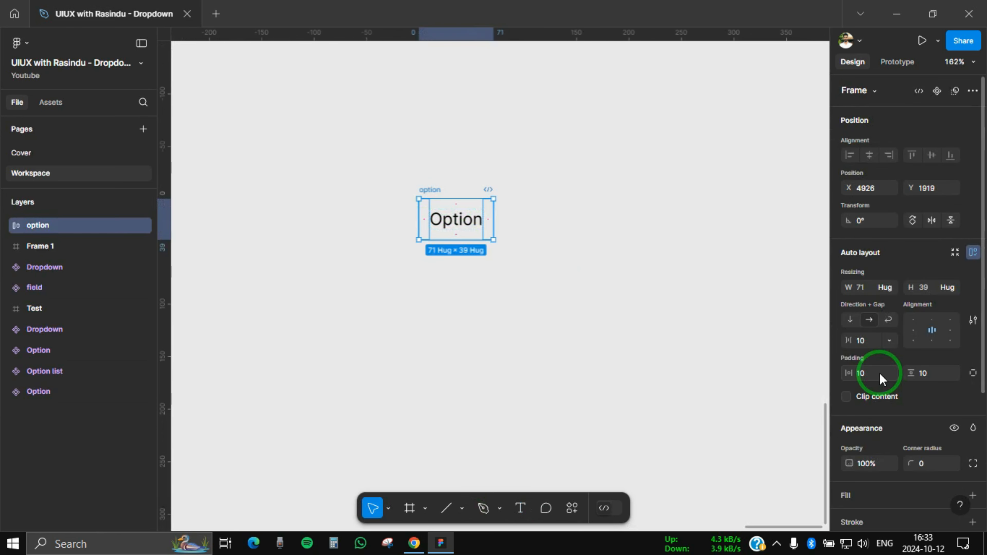
click(877, 374)
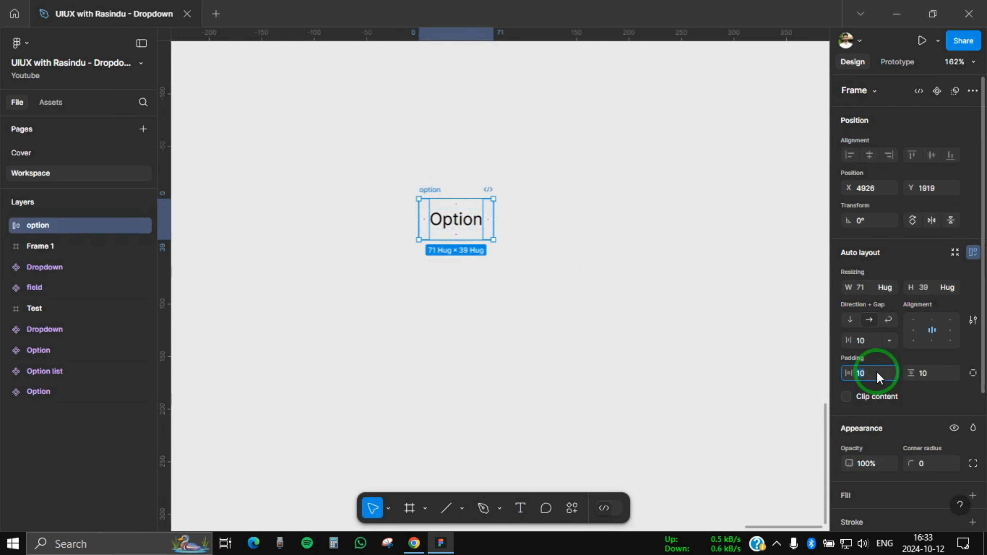
text(16)
key(Return)
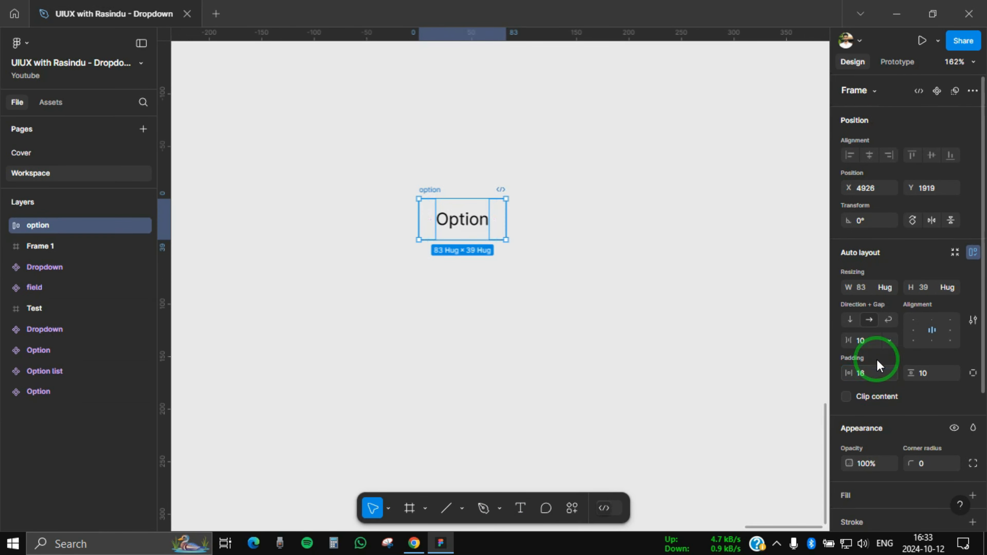
click(941, 374)
text(12)
key(Return)
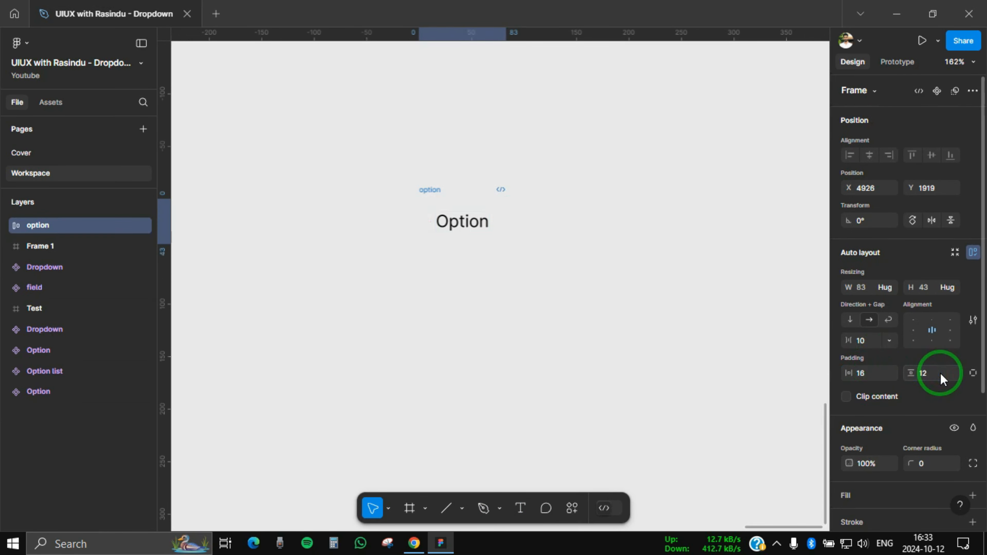
Step: Give the option frame a white FFFFFF fill and a corner radius of 4
scroll(936, 408, down, 2)
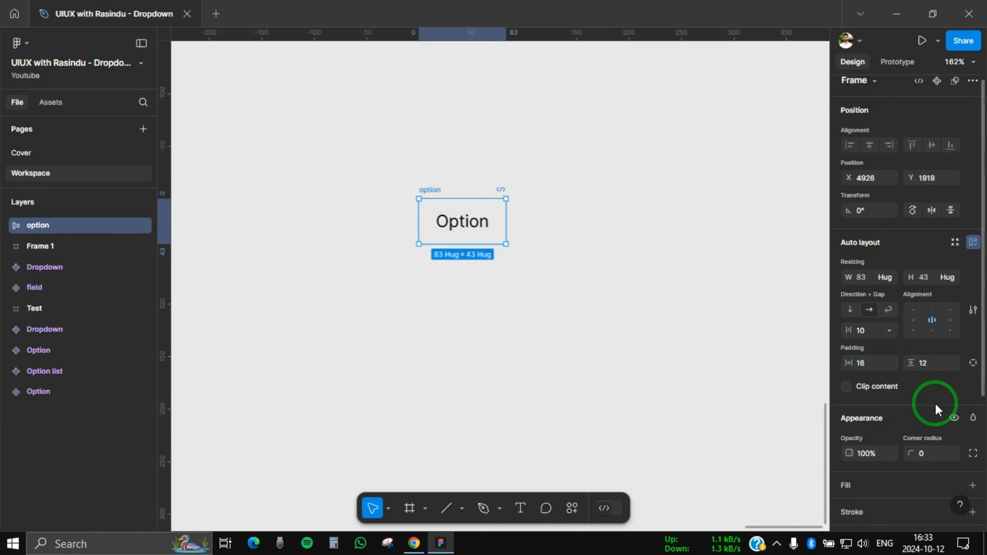
click(972, 423)
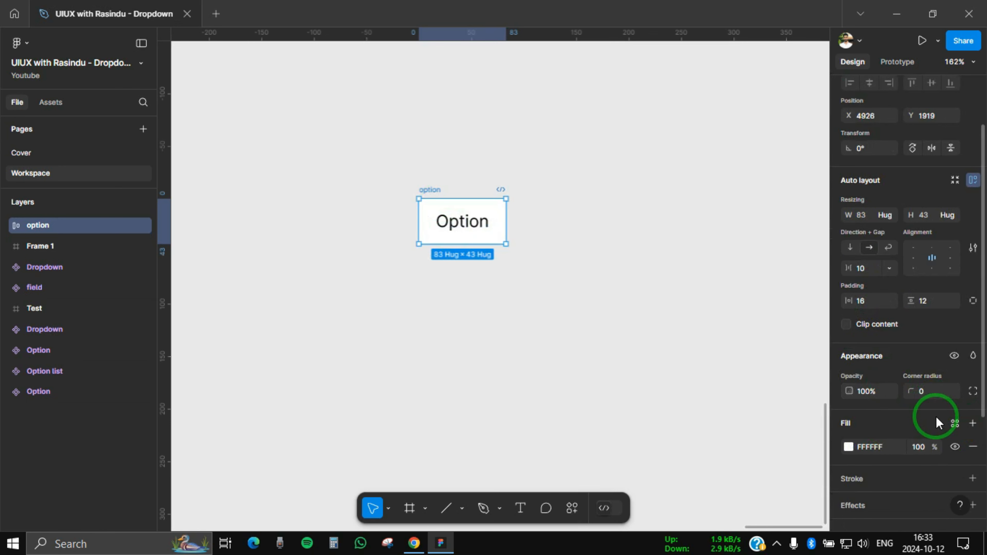
click(940, 398)
text(4)
key(Return)
Step: Add an inside stroke of weight 1 to the option frame and color it light gray C7C7C7
scroll(937, 394, down, 2)
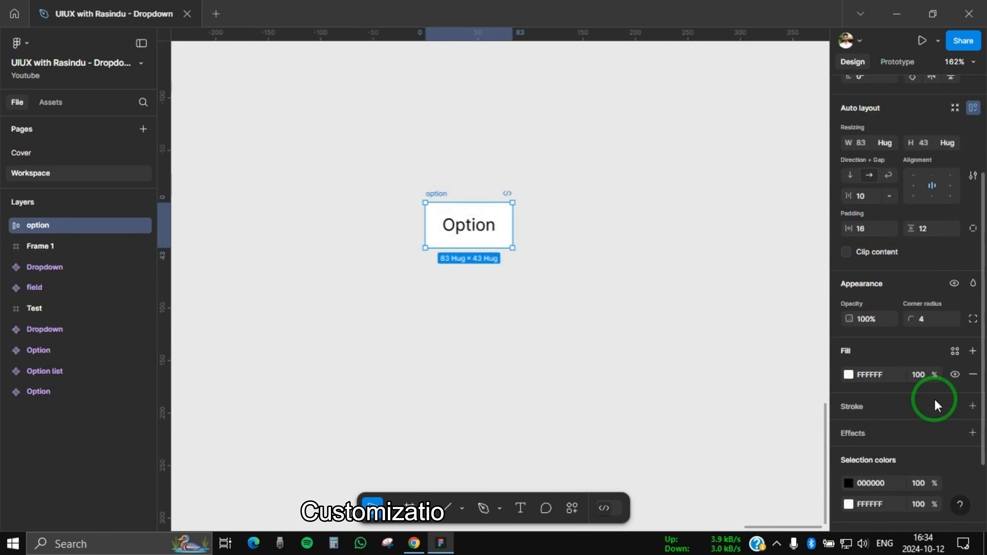
click(972, 407)
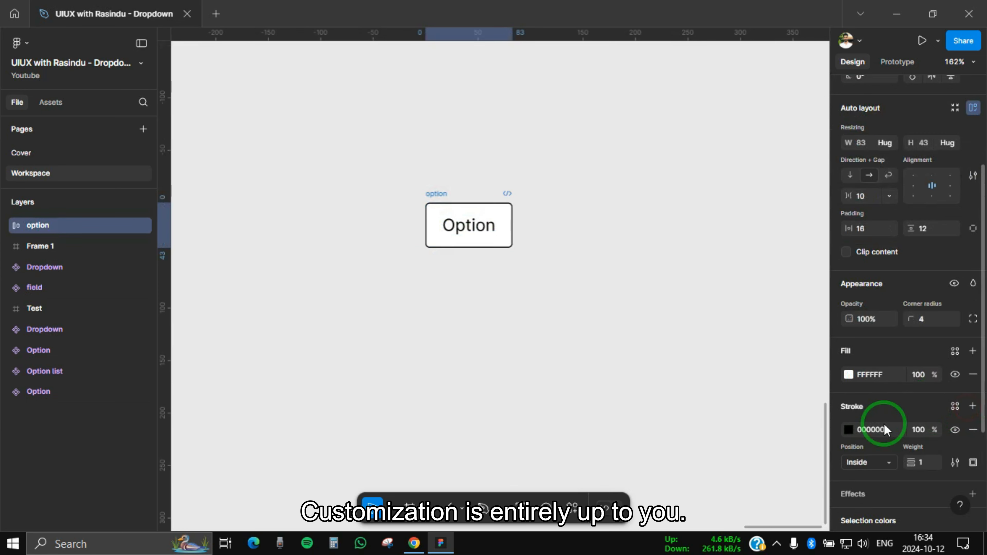
click(848, 429)
mouse_move(686, 355)
mouse_down()
mouse_move(662, 272)
mouse_move(673, 271)
mouse_move(677, 230)
mouse_move(668, 241)
mouse_up()
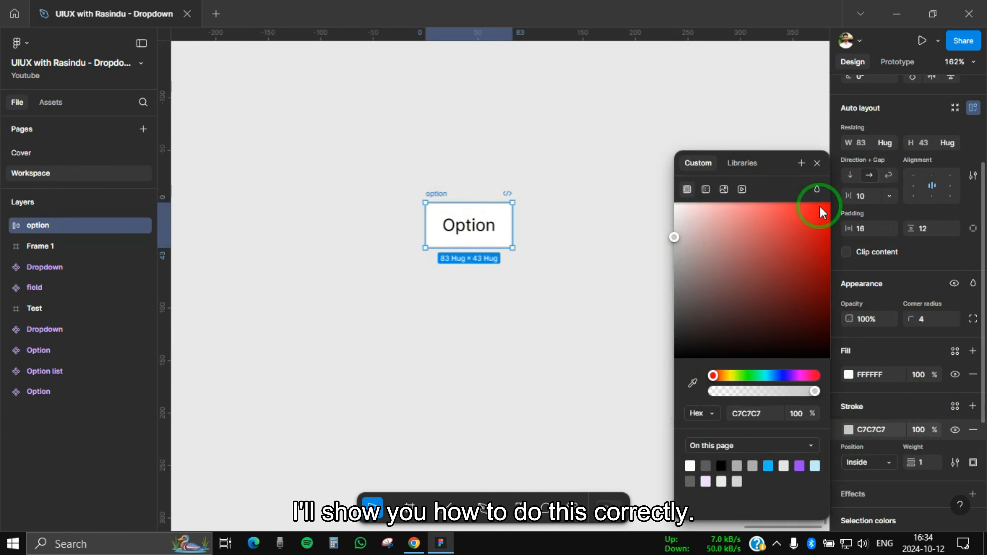
click(821, 171)
click(586, 279)
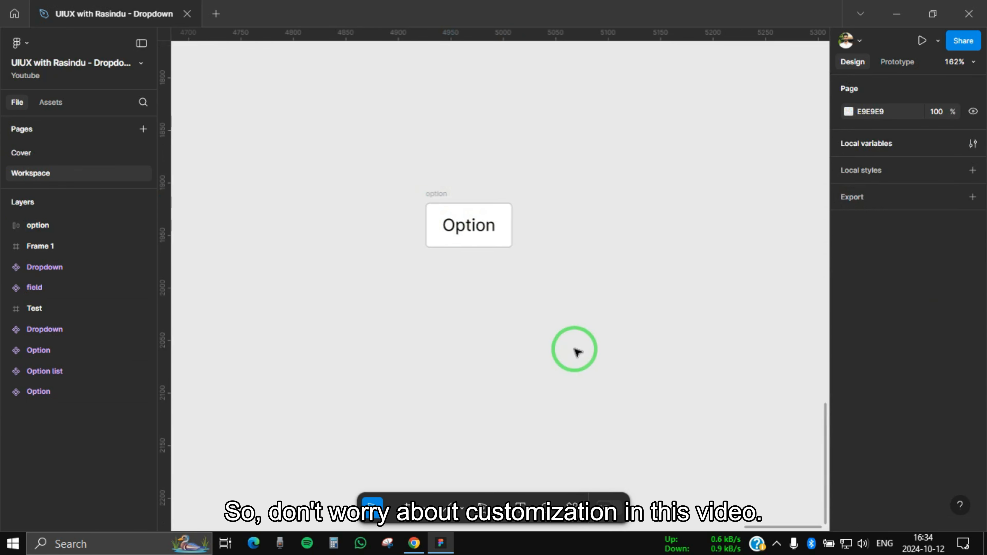
Step: Turn the option frame into a component and add a second variant named "hover"
drag(573, 348, 557, 336)
click(437, 194)
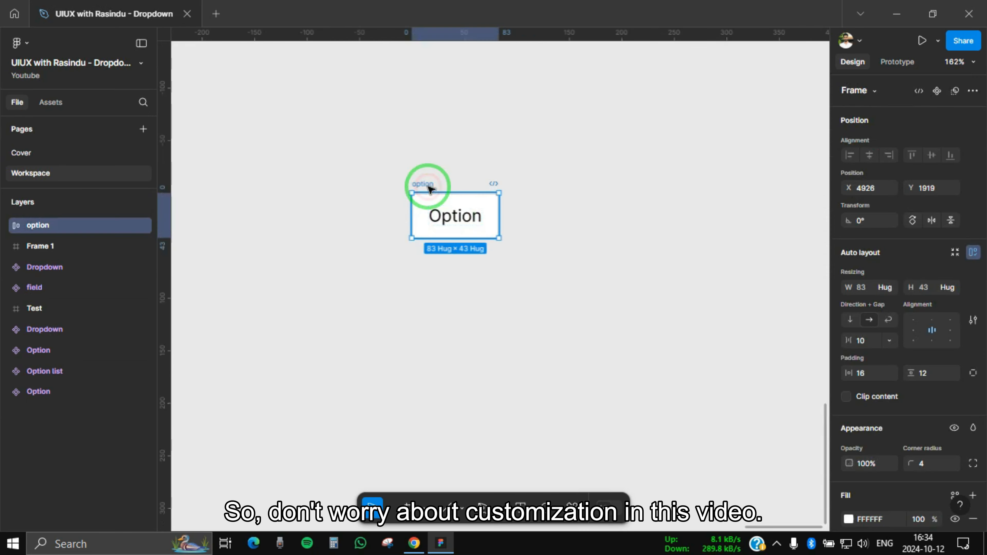
click(935, 104)
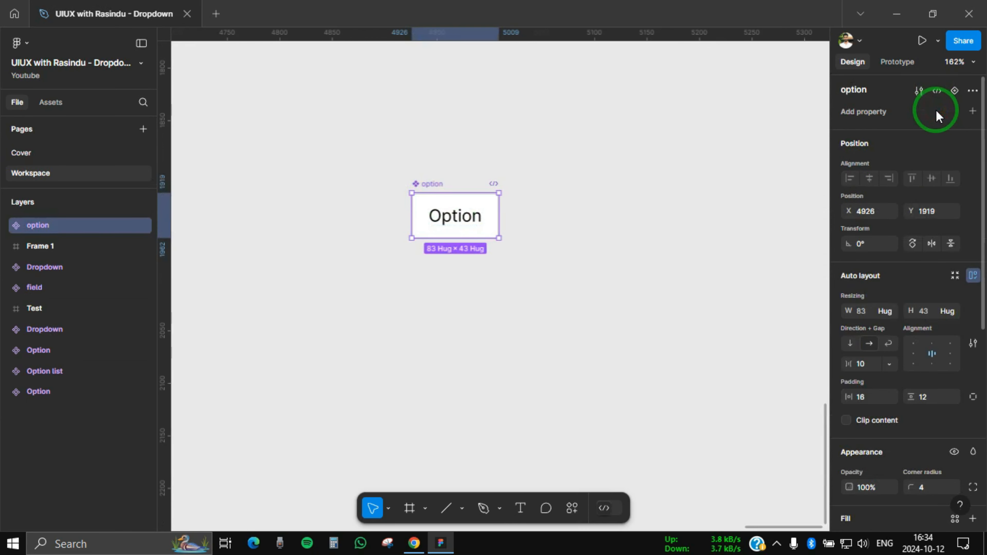
click(952, 91)
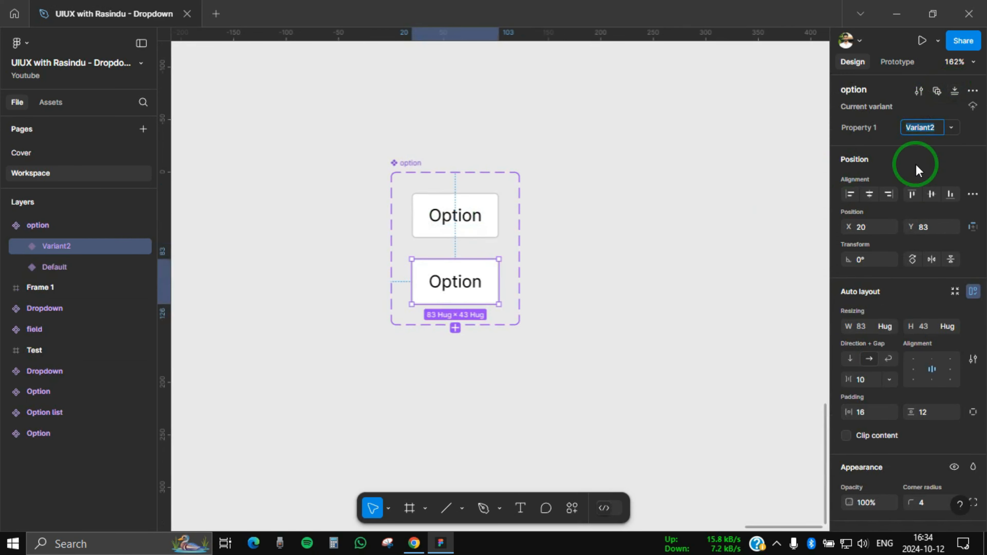
text(hover)
click(927, 155)
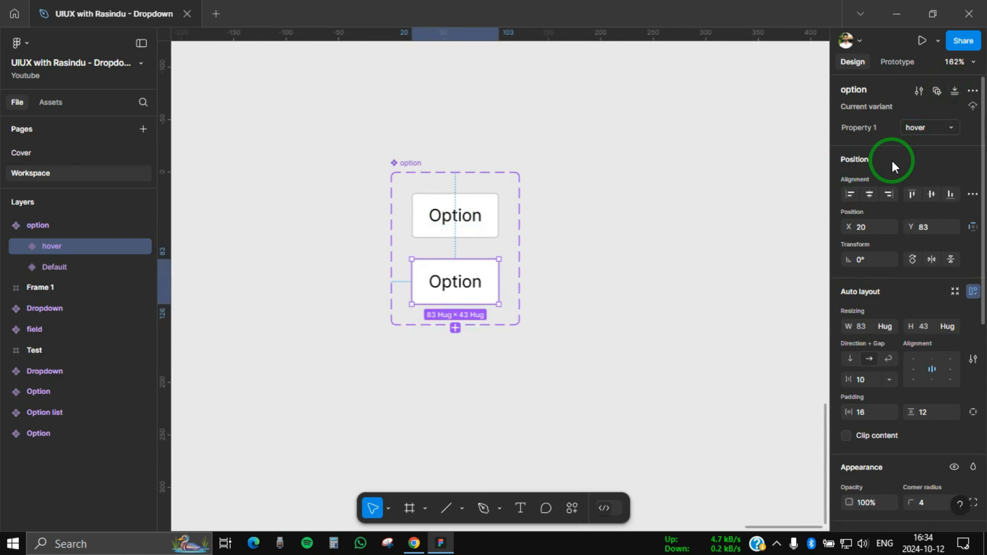
Step: Align the auto layout content of both the default and hover option variants to the left
shift+click(469, 229)
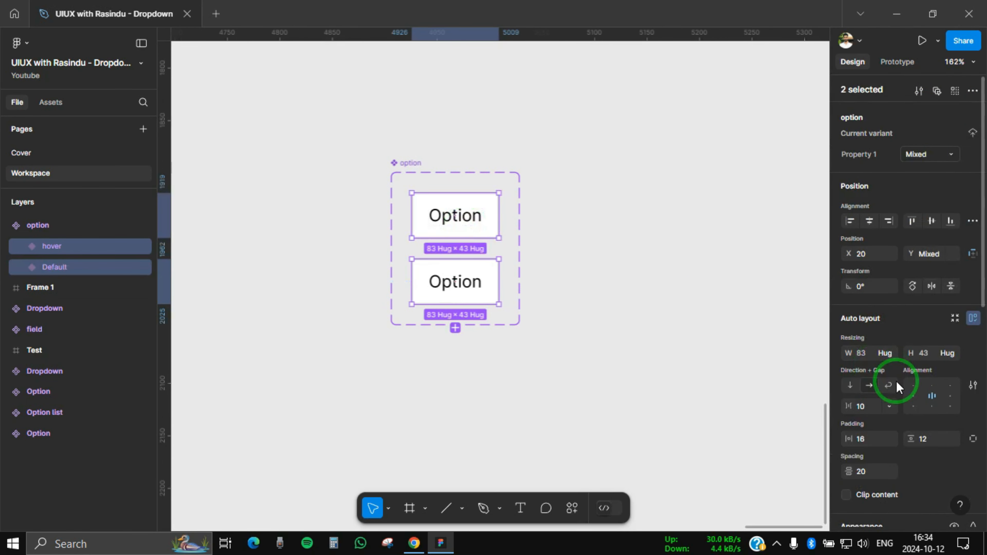
click(626, 283)
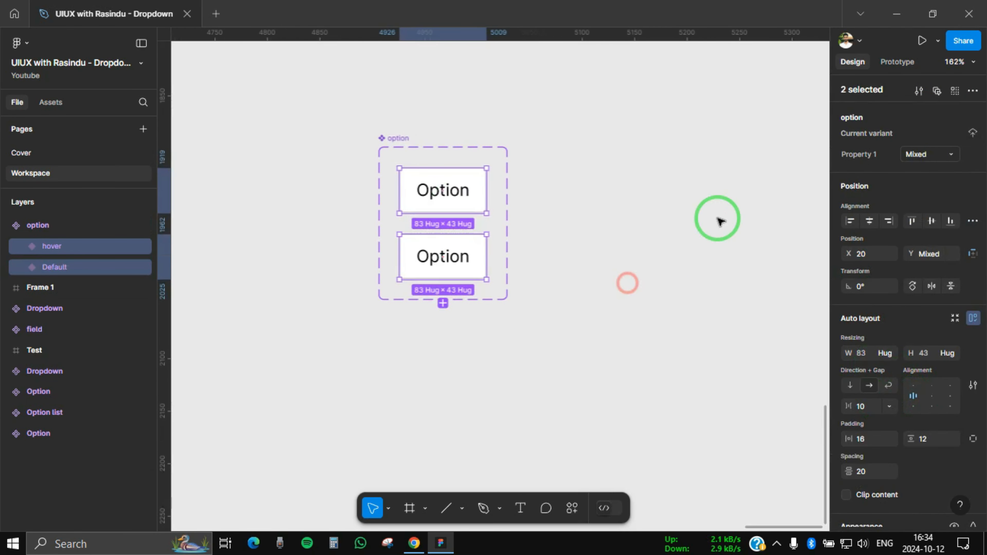
Step: Add a prototype interaction from the default option variant that changes it to the hover variant while hovering
click(884, 61)
click(461, 198)
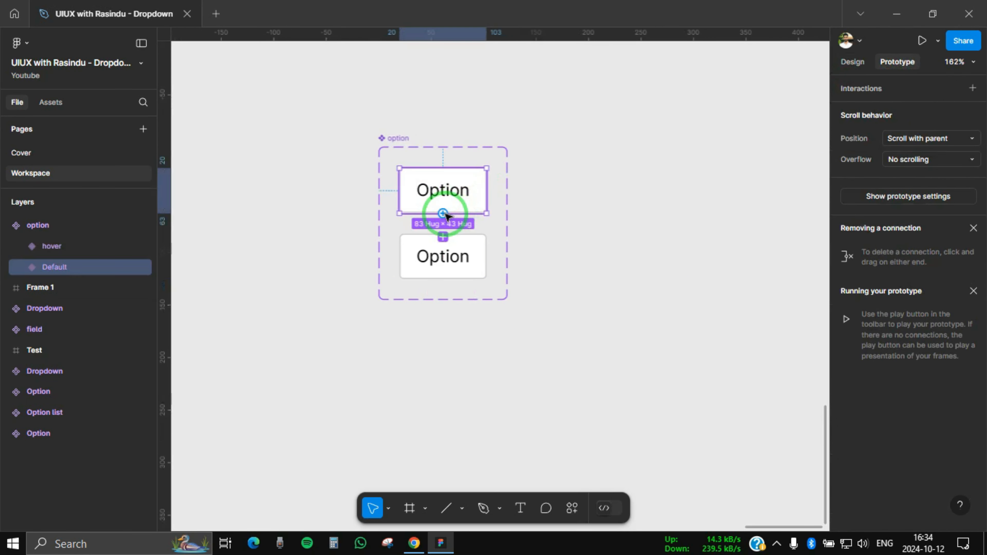
drag(442, 213, 439, 248)
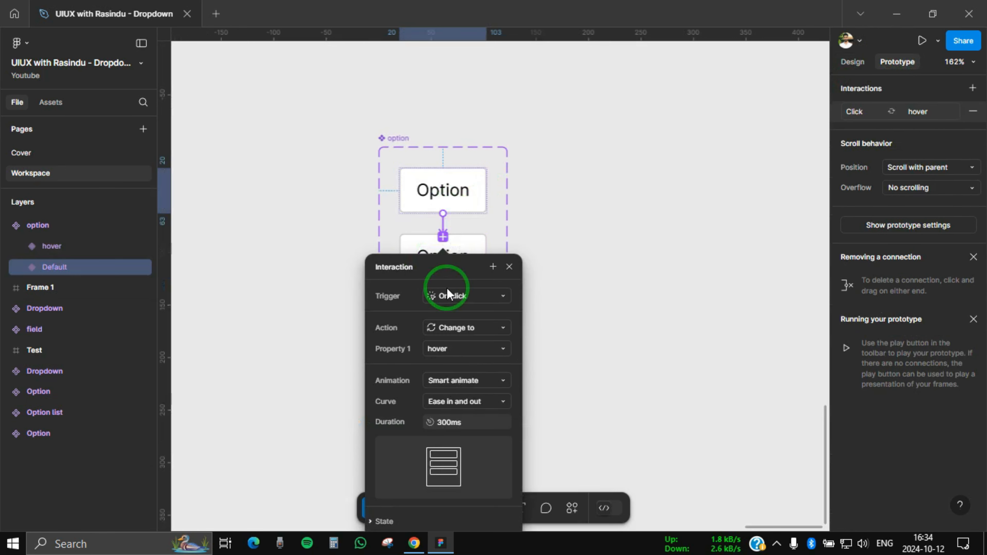
click(488, 305)
click(493, 325)
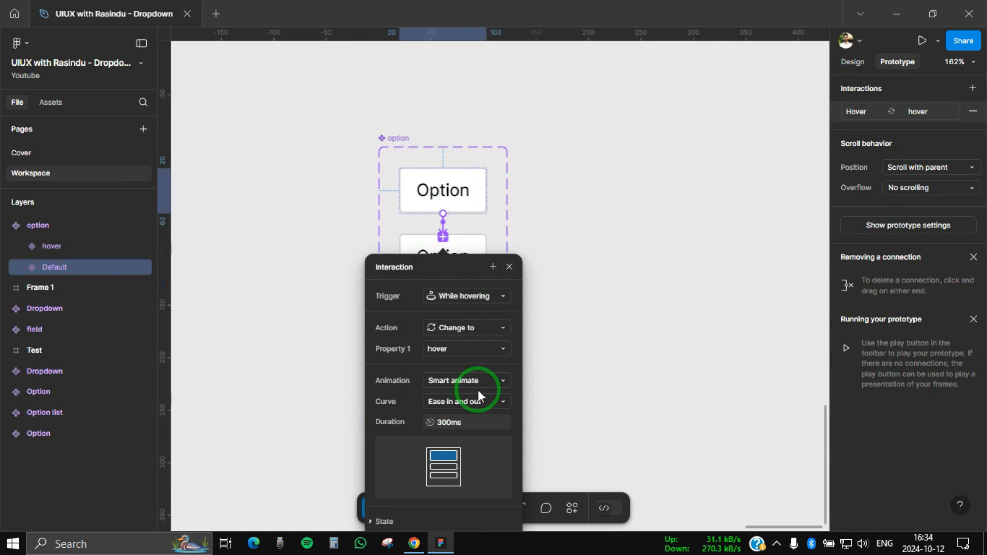
click(510, 268)
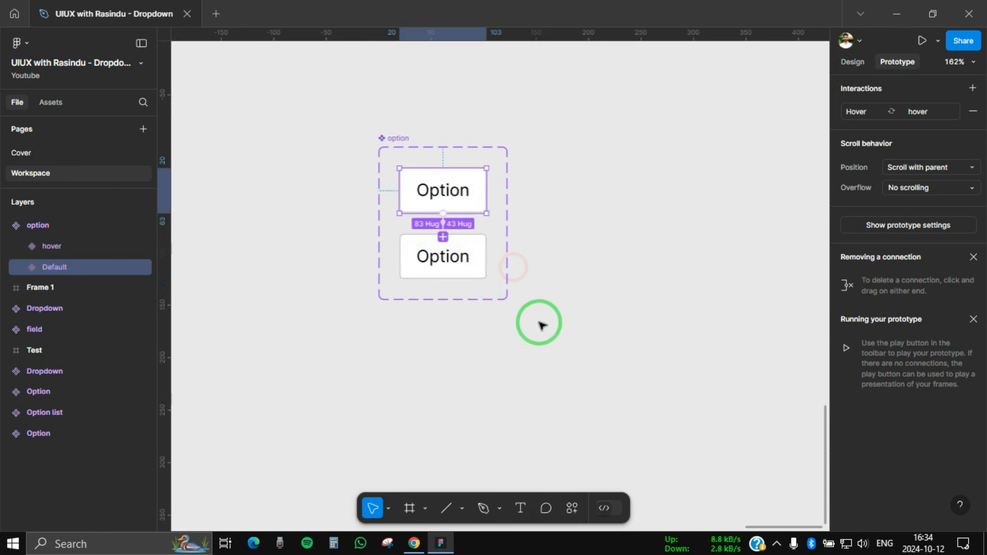
Step: Change the hover variant's fill to light blue CAF0FF
drag(542, 325, 515, 309)
click(558, 306)
click(448, 259)
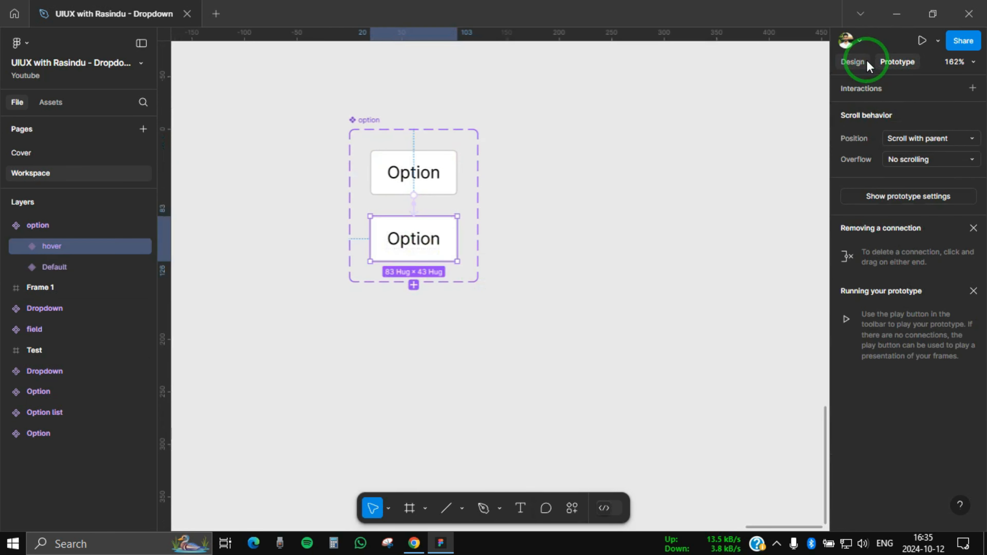
click(852, 62)
scroll(887, 355, down, 5)
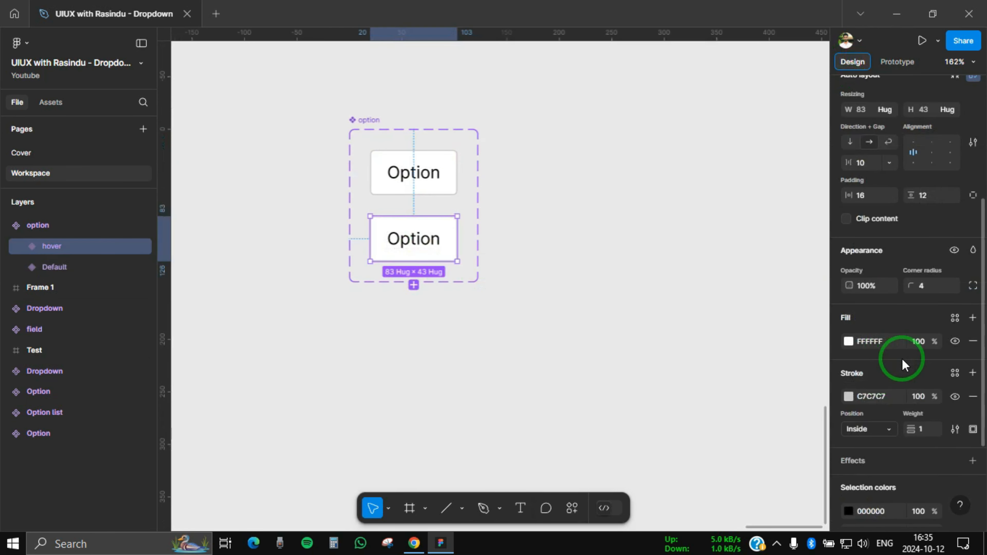
click(847, 342)
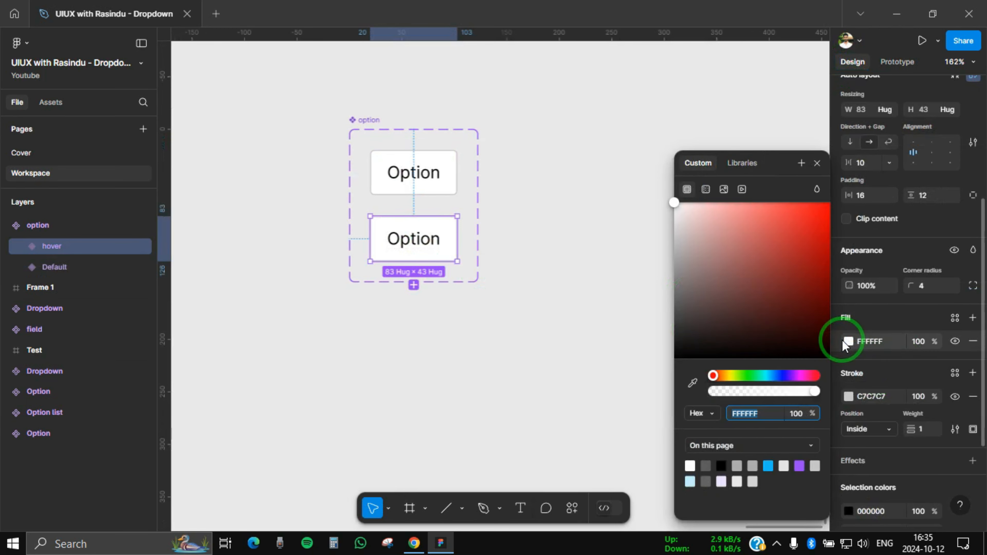
click(767, 465)
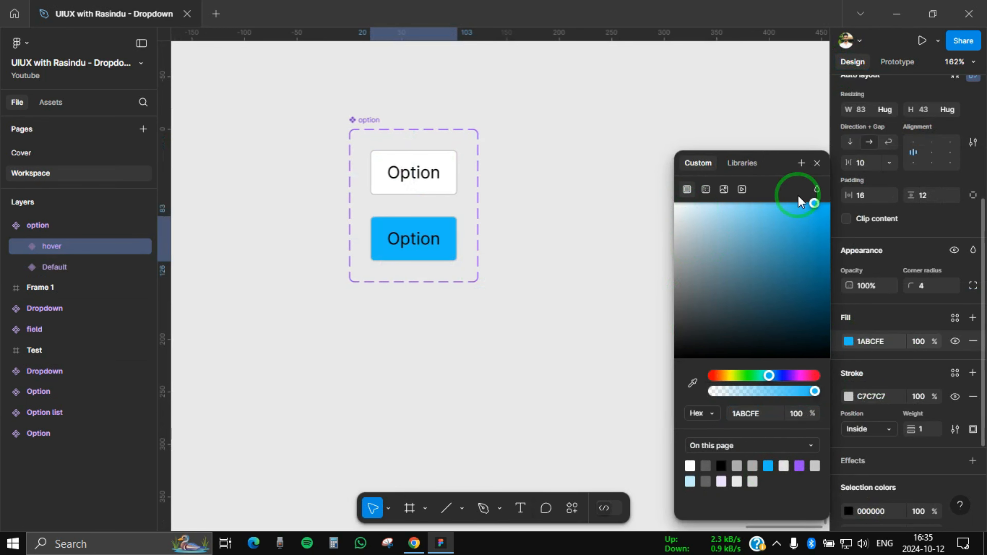
drag(798, 197, 706, 203)
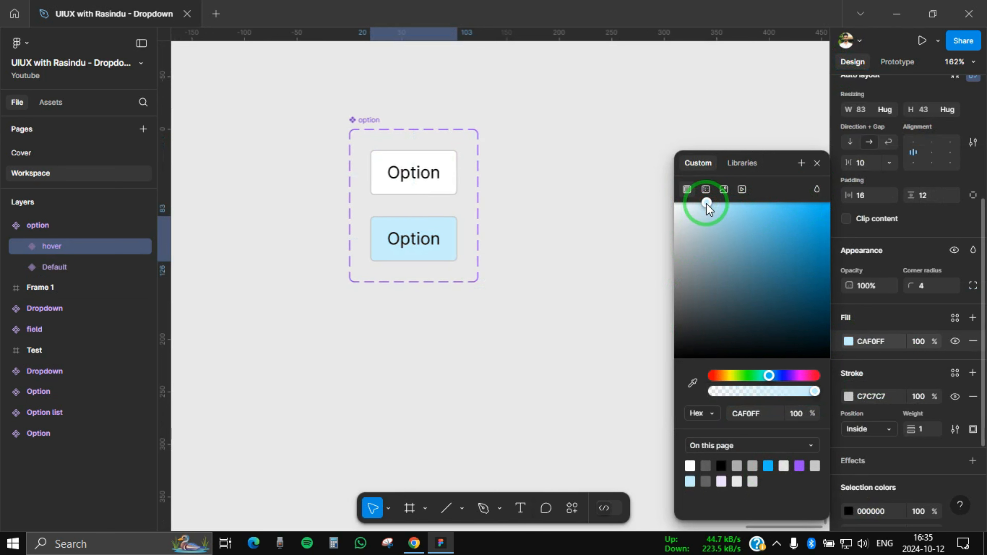
click(817, 165)
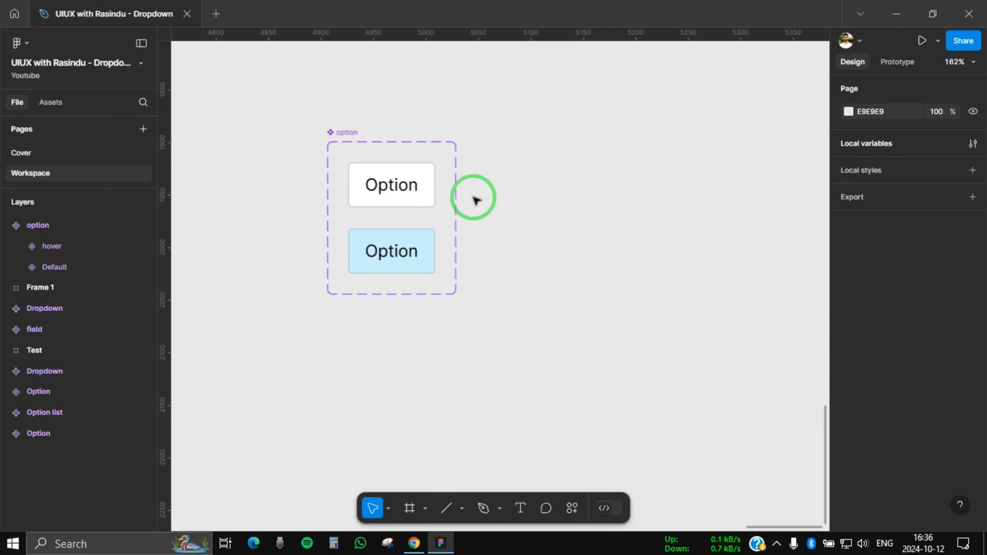
Step: Place a copy of the default option variant to the right of the component set and detach it from the component
click(397, 191)
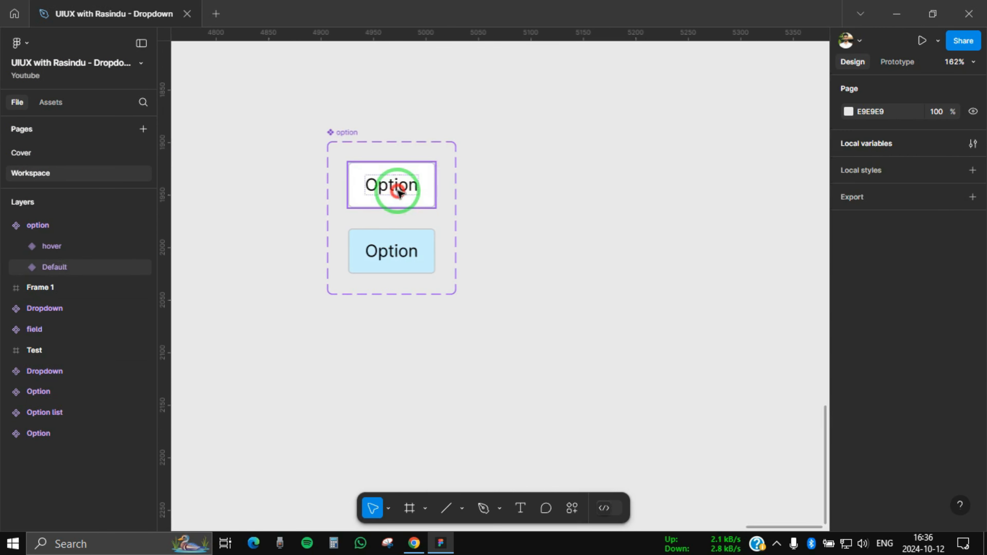
drag(398, 192, 618, 194)
scroll(548, 301, right, 3)
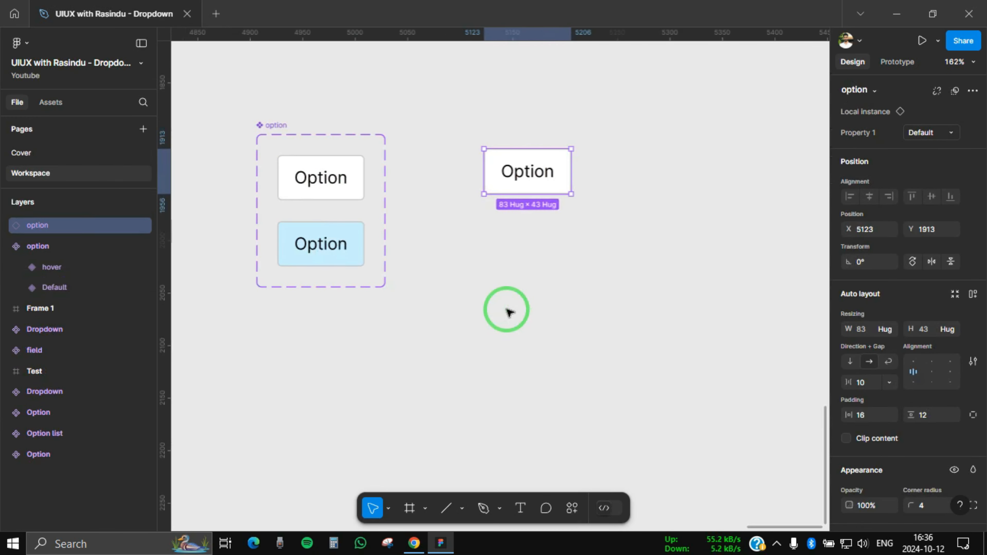
click(520, 179)
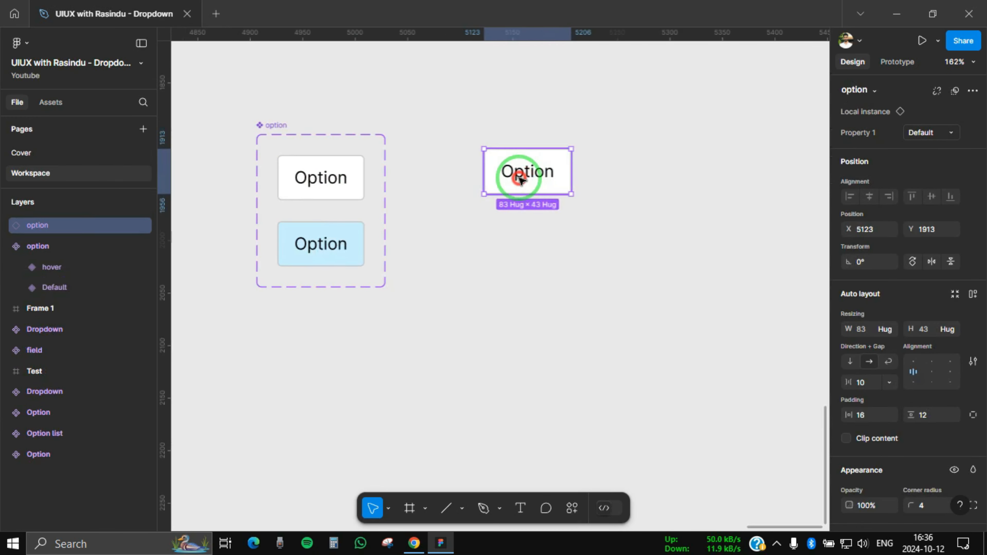
drag(520, 179, 508, 187)
right_click(528, 202)
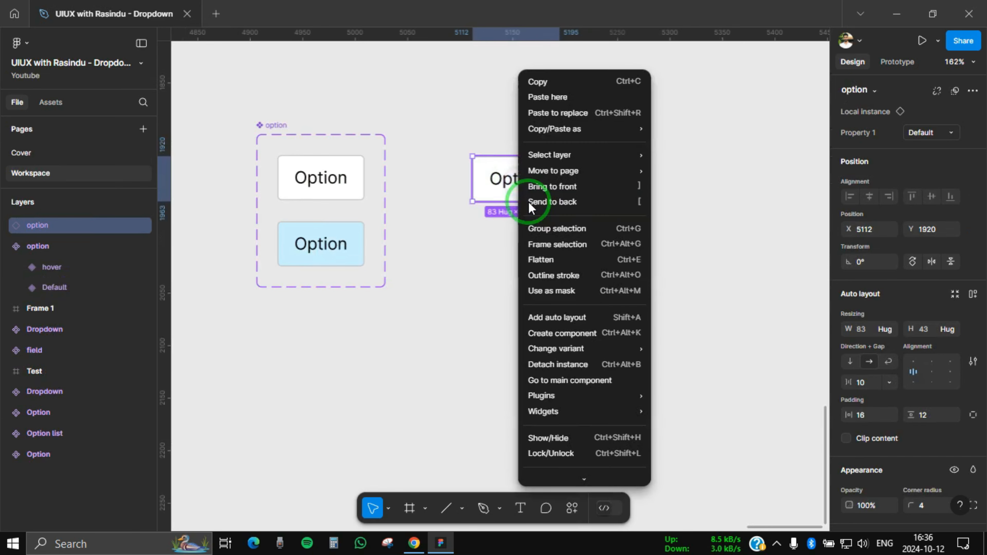
click(577, 364)
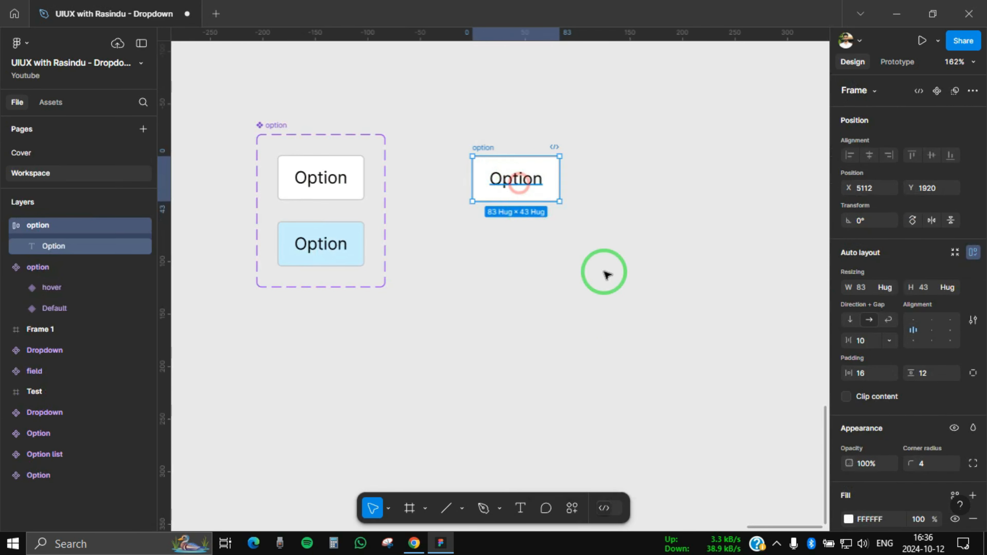
Step: Change the fill of the detached option frame's text to dark grey 4C4C4C
key(Return)
scroll(902, 408, down, 4)
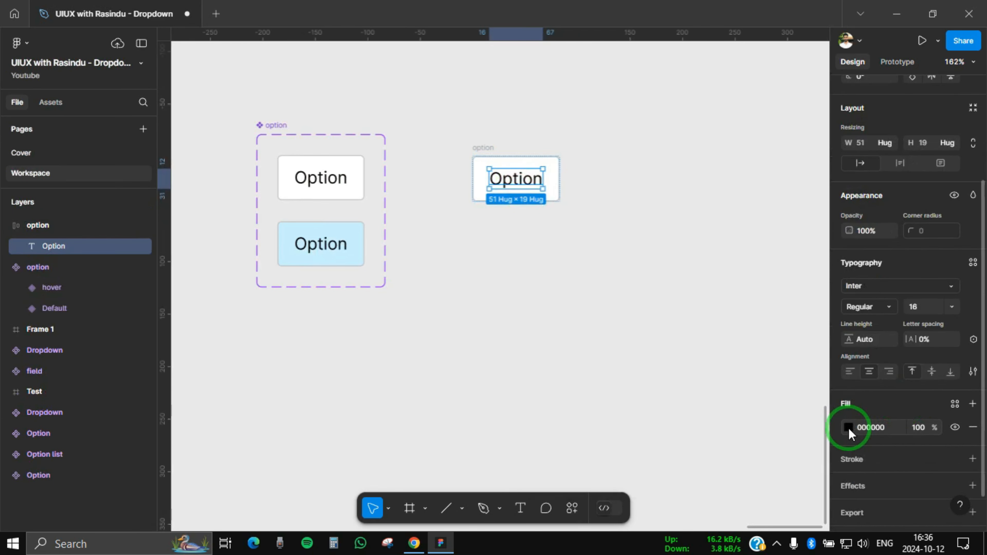
click(848, 427)
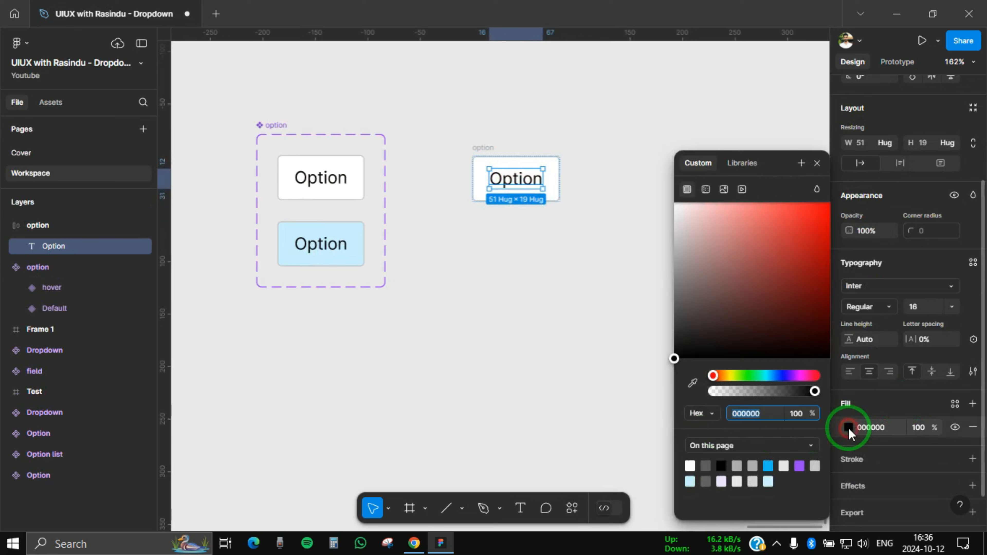
click(675, 277)
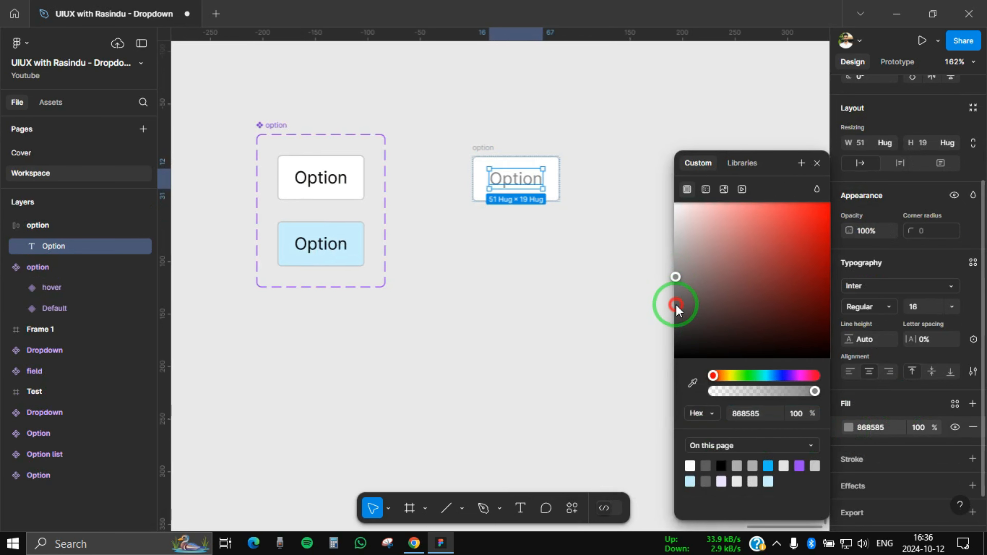
drag(676, 303, 672, 315)
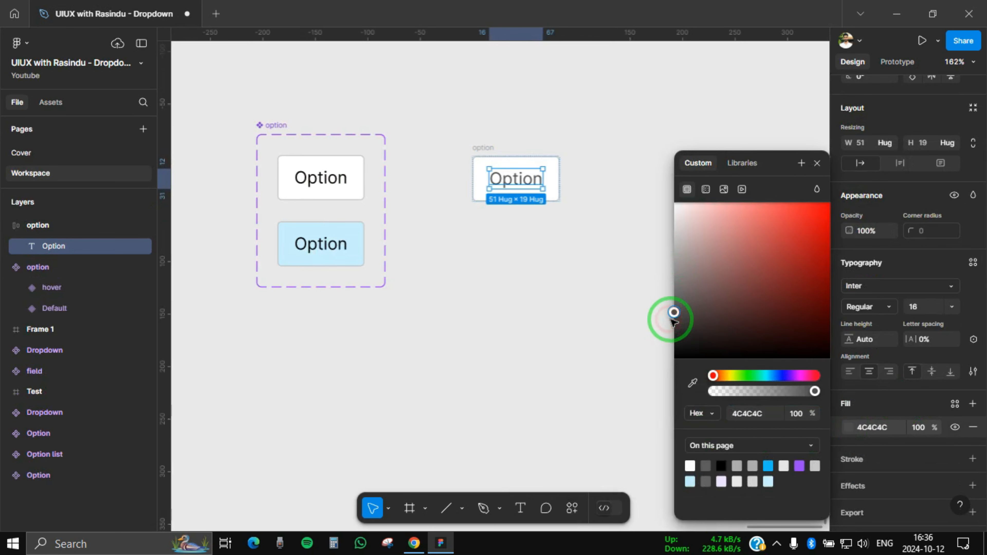
click(816, 162)
click(585, 301)
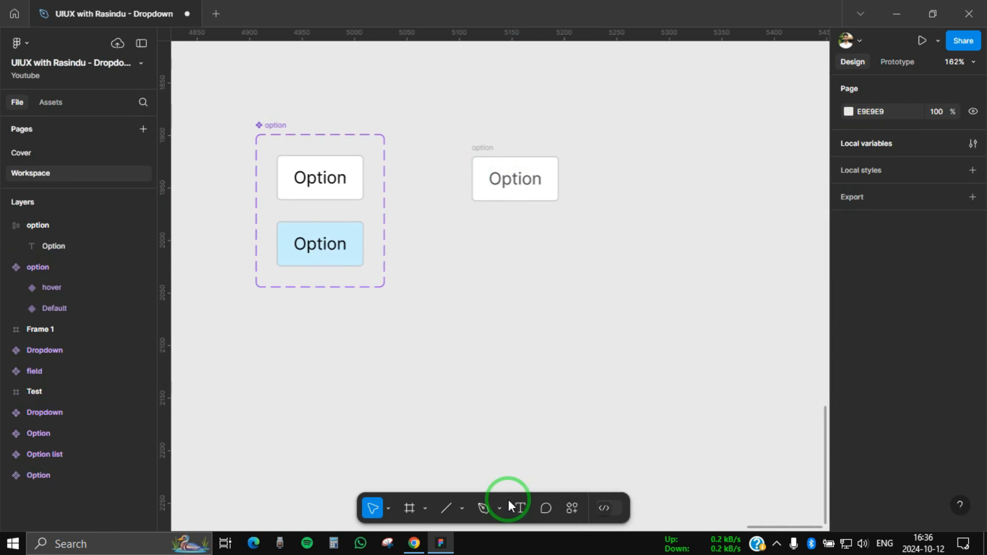
Step: Draw a downward chevron about 13 × 6.5 to the right of the detached option frame with the Pen tool
click(492, 505)
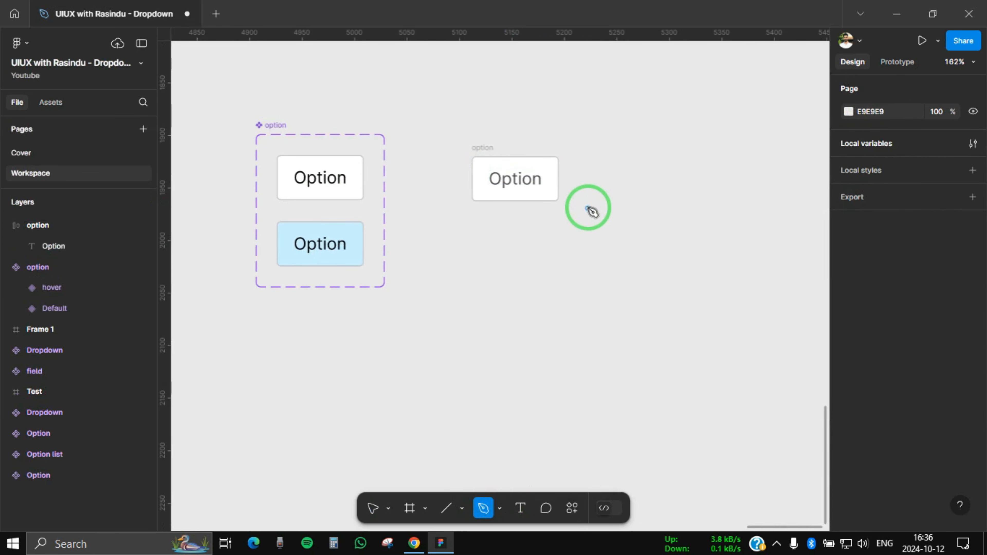
click(586, 180)
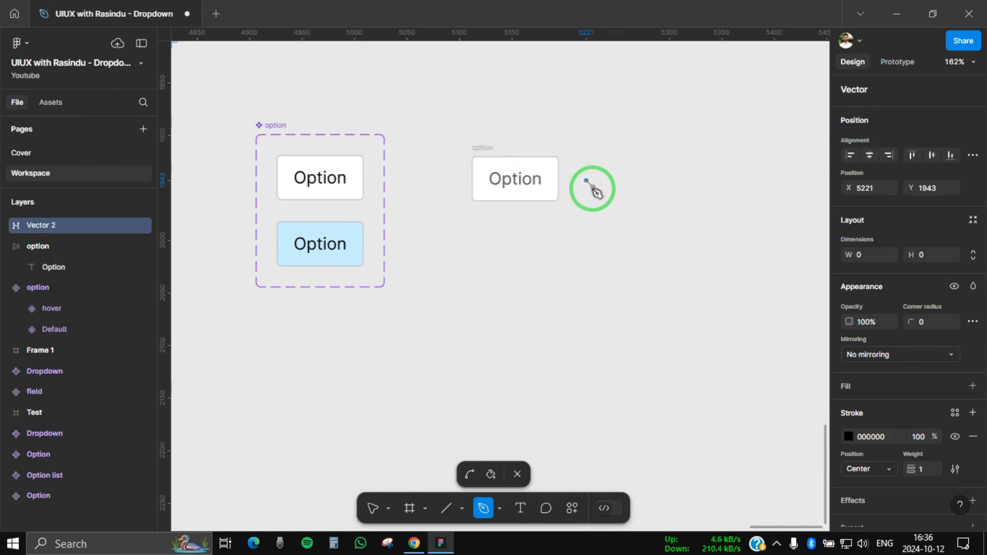
click(593, 187)
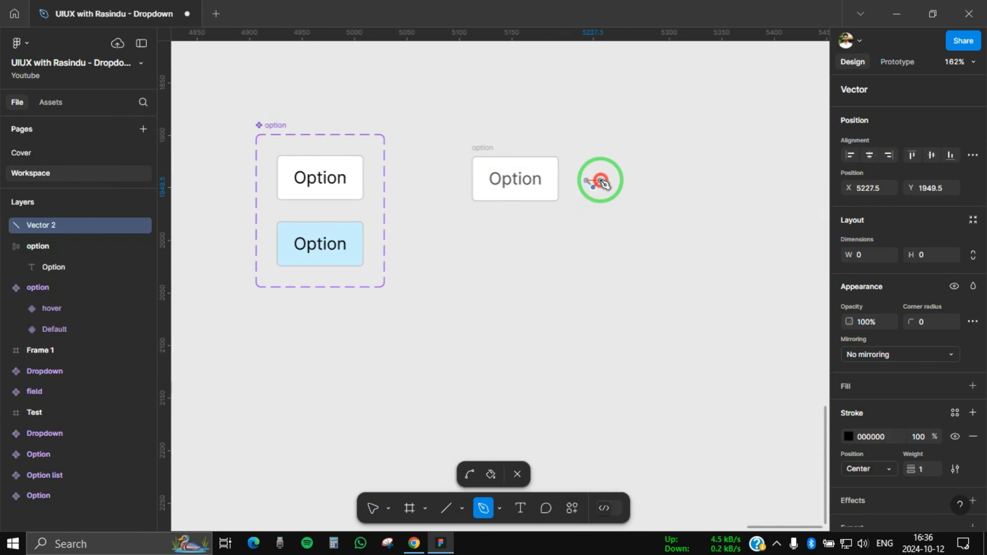
click(600, 181)
key(Escape)
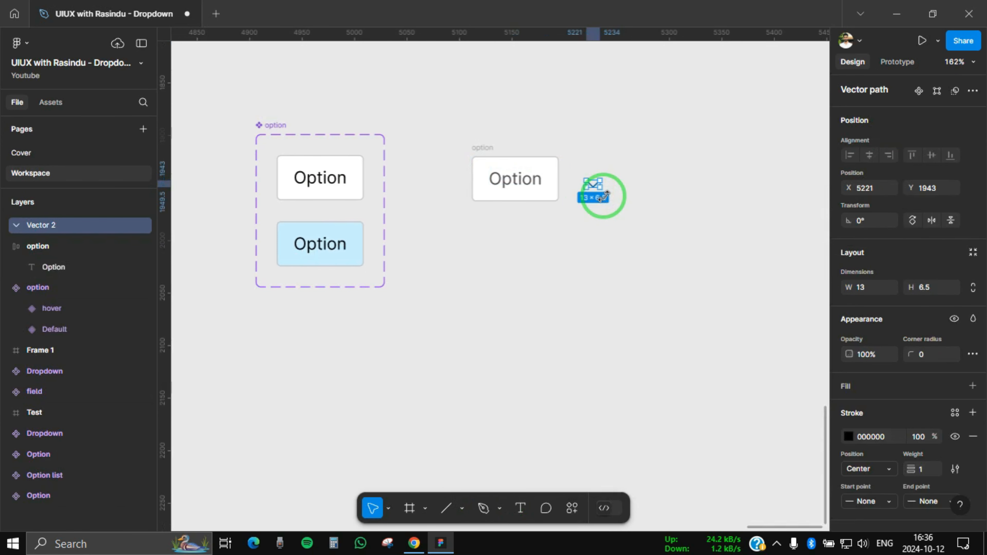
click(596, 223)
Step: Put the chevron inside the detached option frame after its text, widen the frame to 161, and set its gap to Auto
click(594, 185)
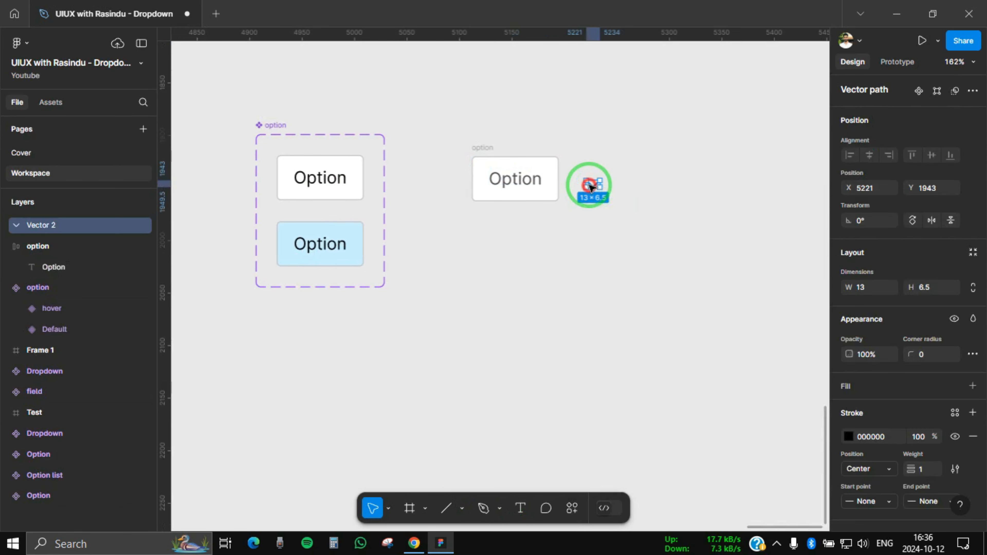
drag(552, 185, 640, 178)
click(478, 150)
scroll(548, 332, right, 1)
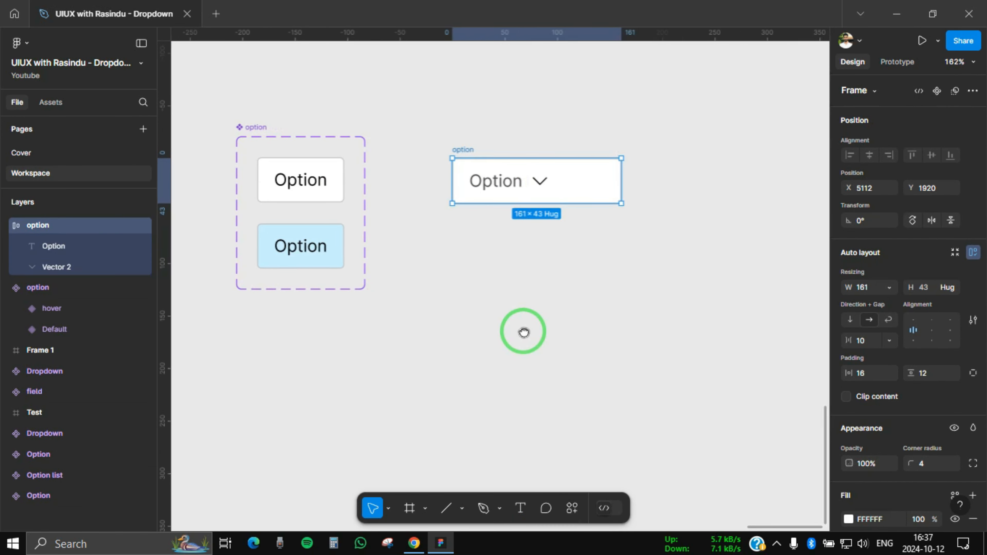
click(895, 342)
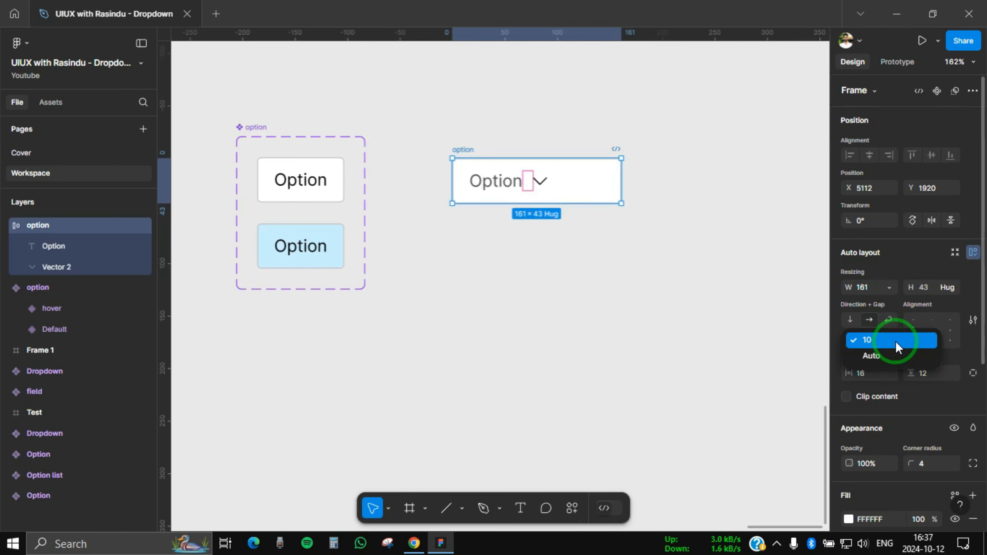
click(895, 353)
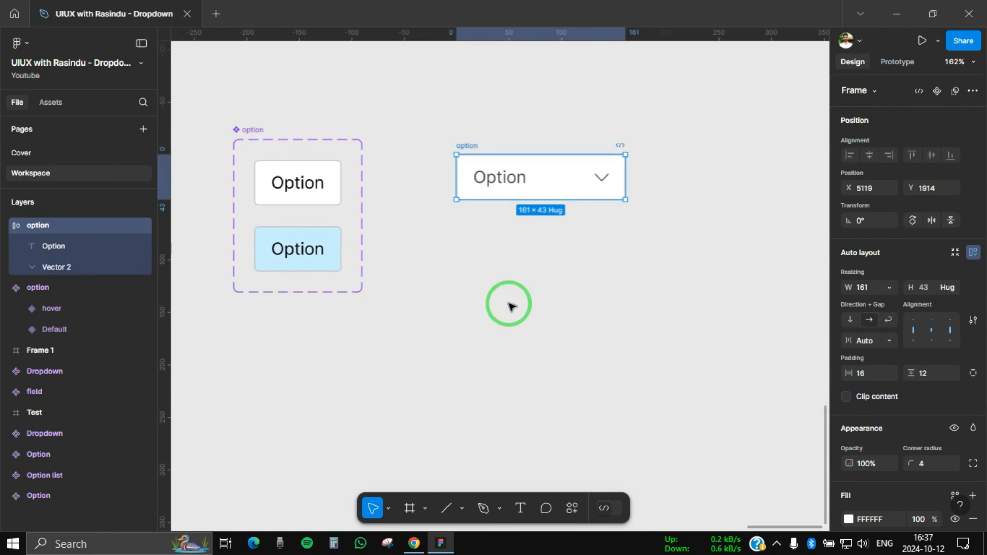
Step: Link the detached frame's Option text to the string variable variable-1
click(501, 182)
scroll(903, 430, down, 5)
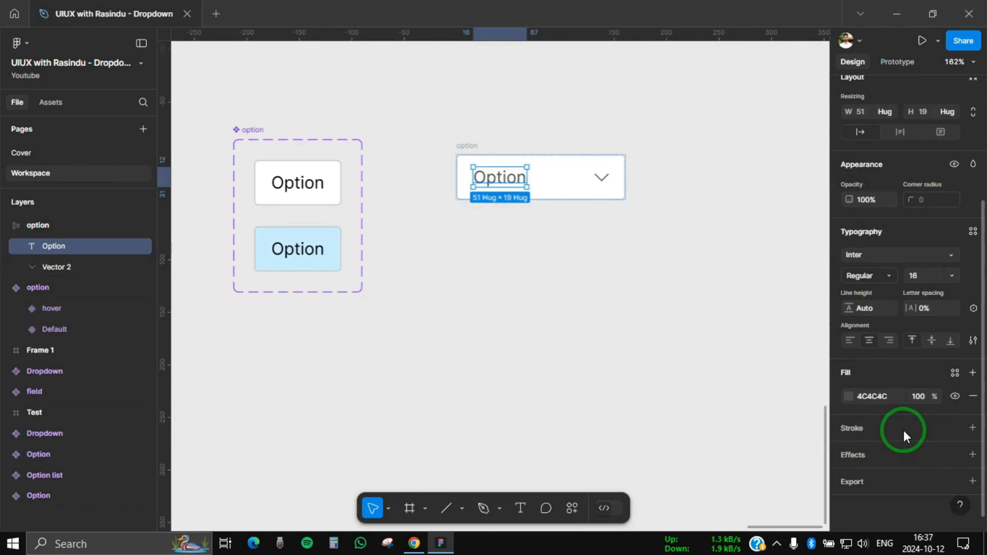
click(973, 308)
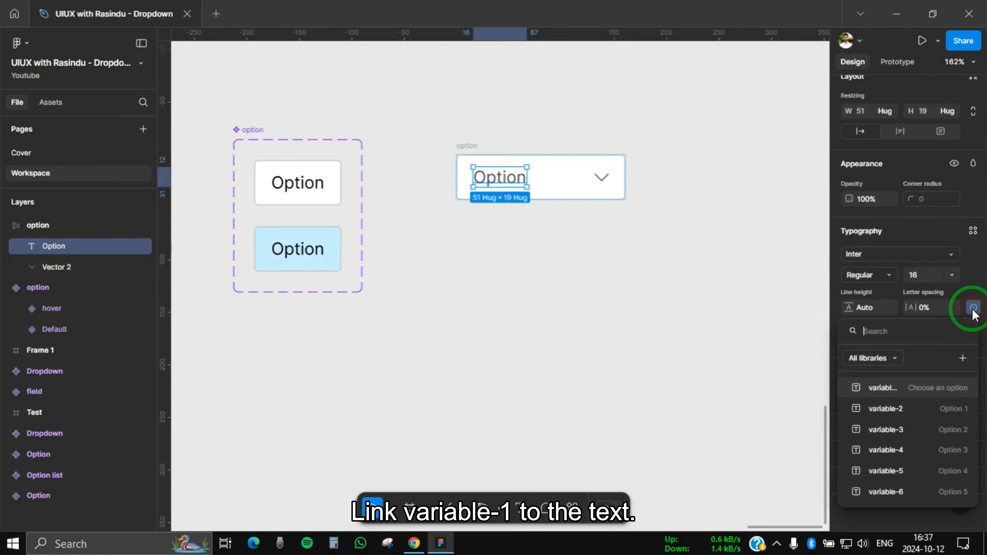
click(927, 389)
scroll(618, 326, right, 2)
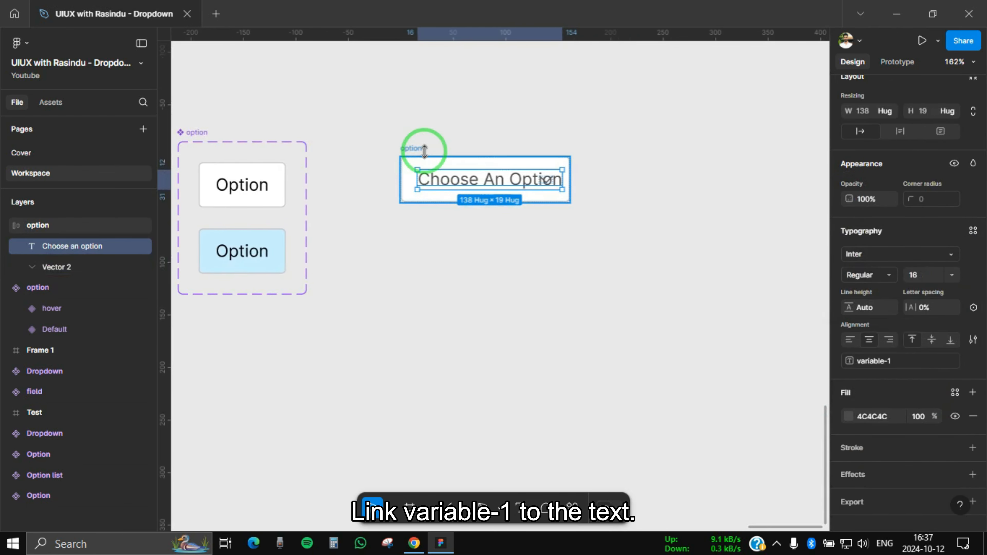
Step: Make the field frame hug its contents horizontally, then switch its width to fixed at 193
click(412, 149)
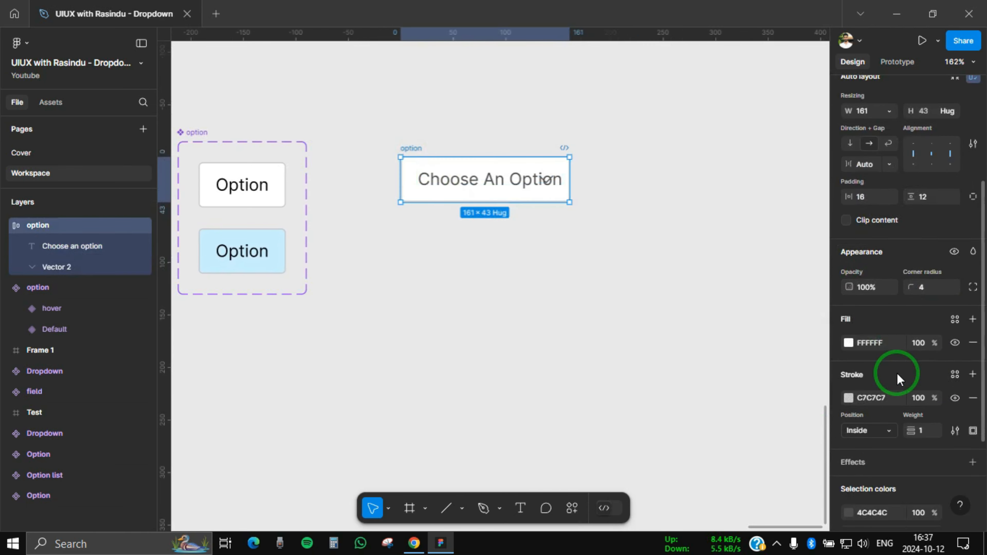
scroll(896, 373, up, 5)
click(890, 286)
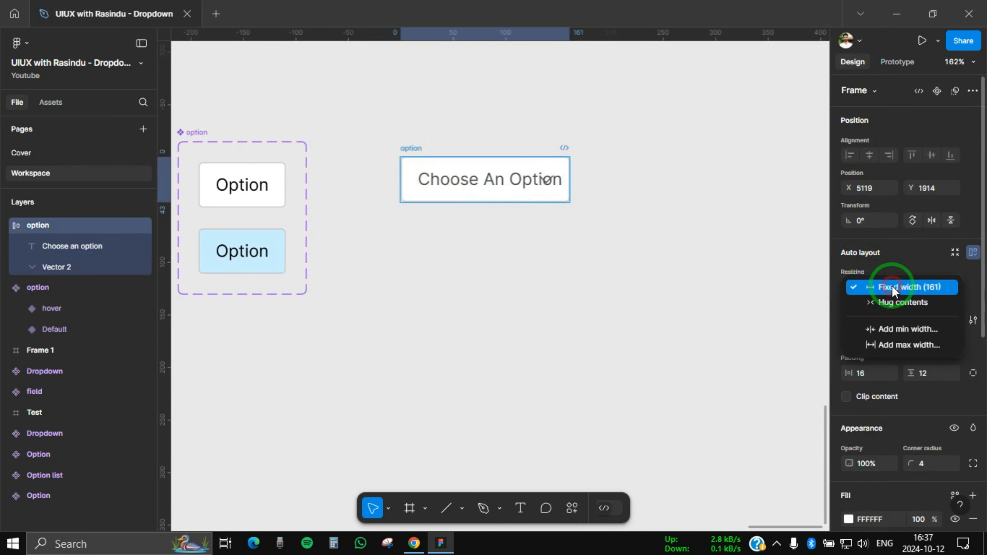
click(892, 298)
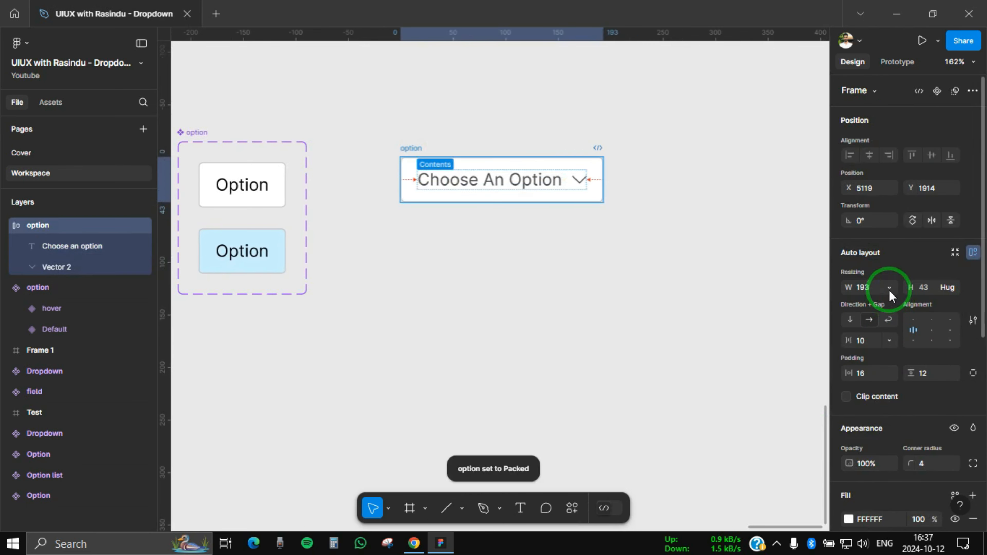
click(889, 290)
click(893, 275)
Step: Set the letter case of the field's placeholder text to As typed
drag(547, 285, 557, 265)
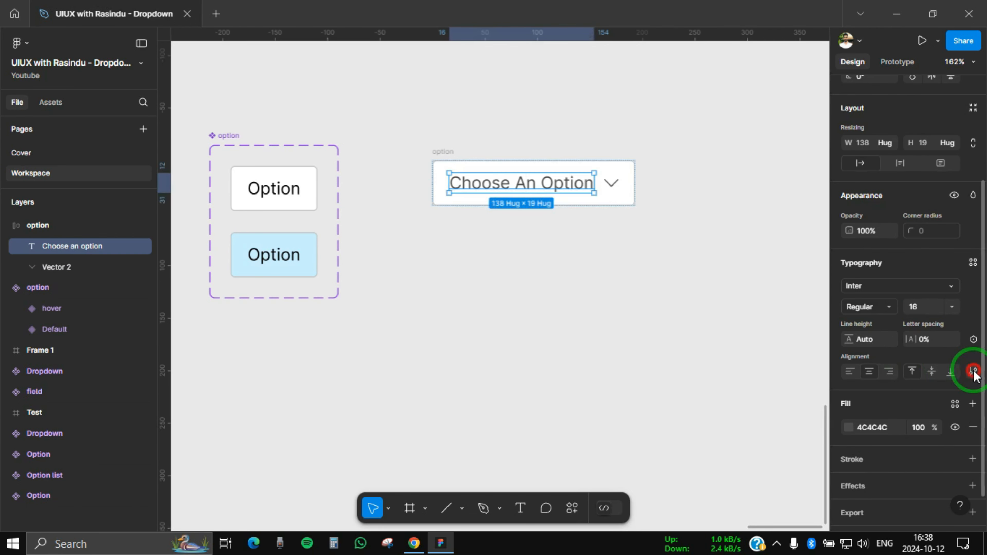
click(973, 371)
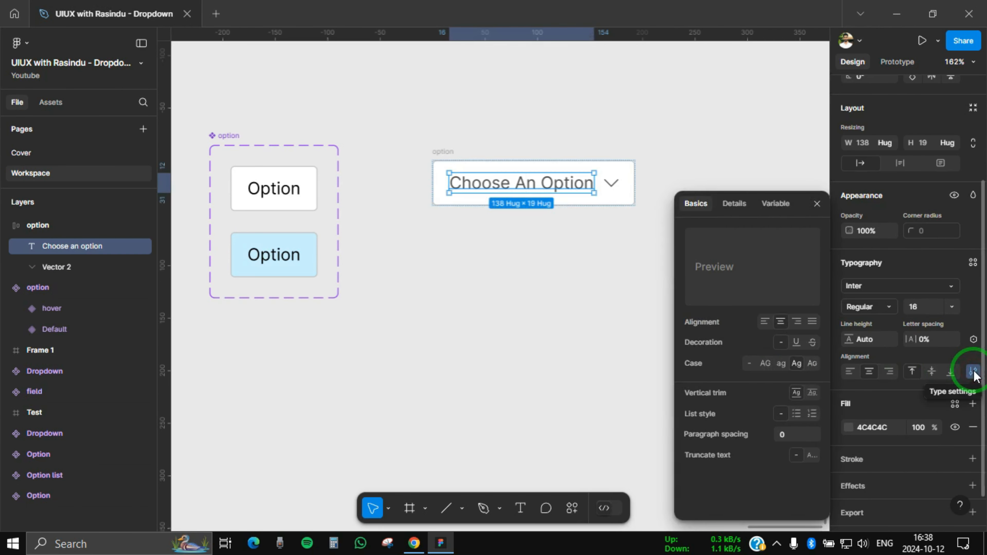
click(749, 363)
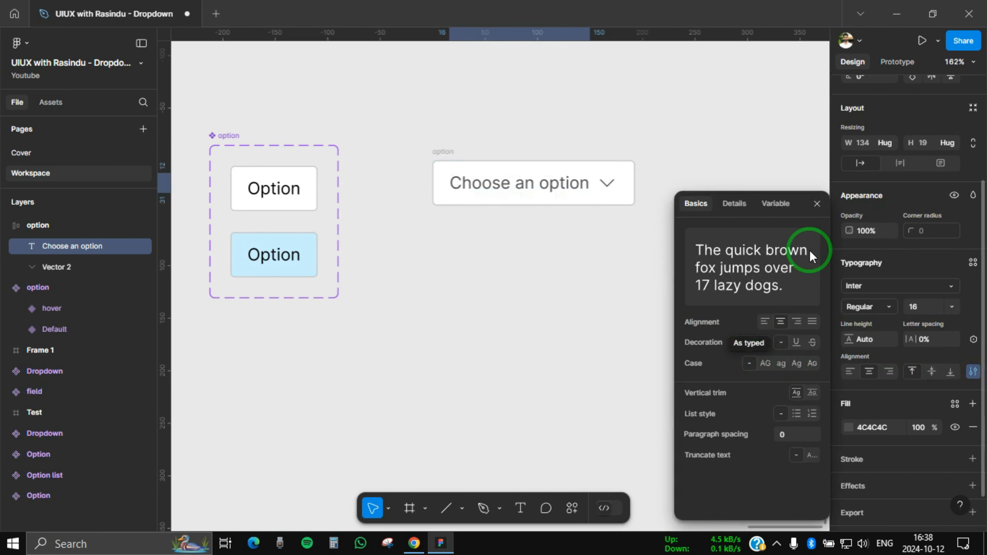
click(817, 203)
click(589, 284)
Step: Reapply variable-1 to the field's "Choose an option" text
drag(528, 186, 531, 179)
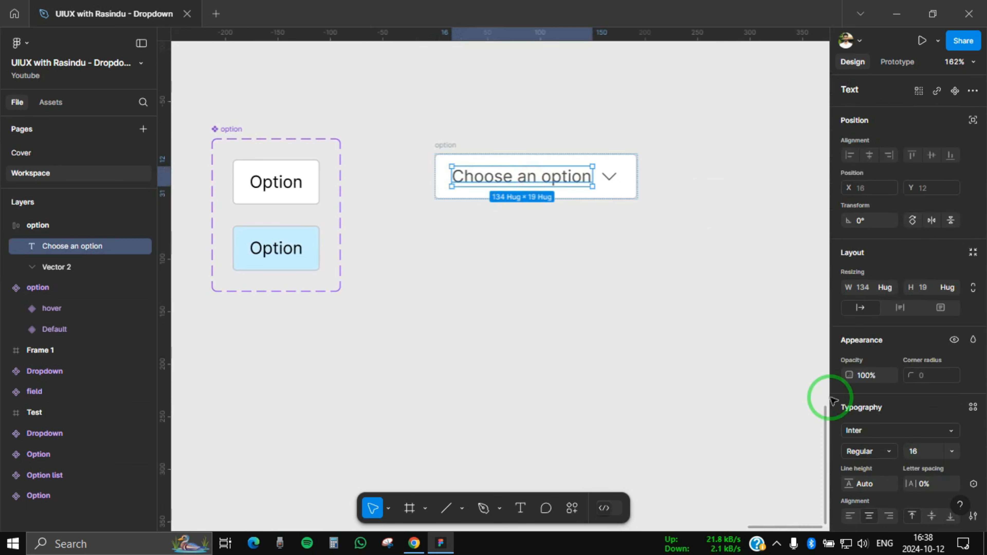
scroll(949, 414, down, 4)
click(974, 342)
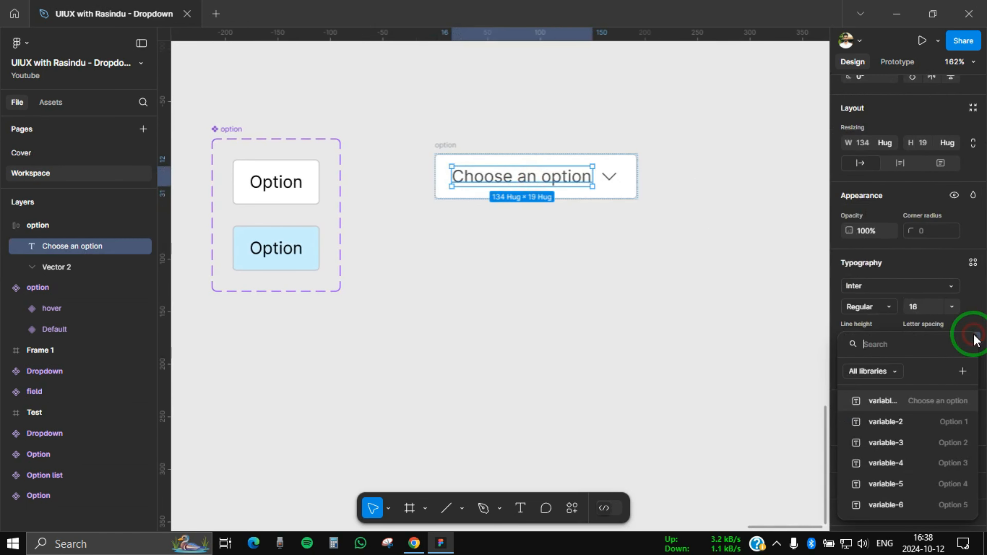
click(948, 402)
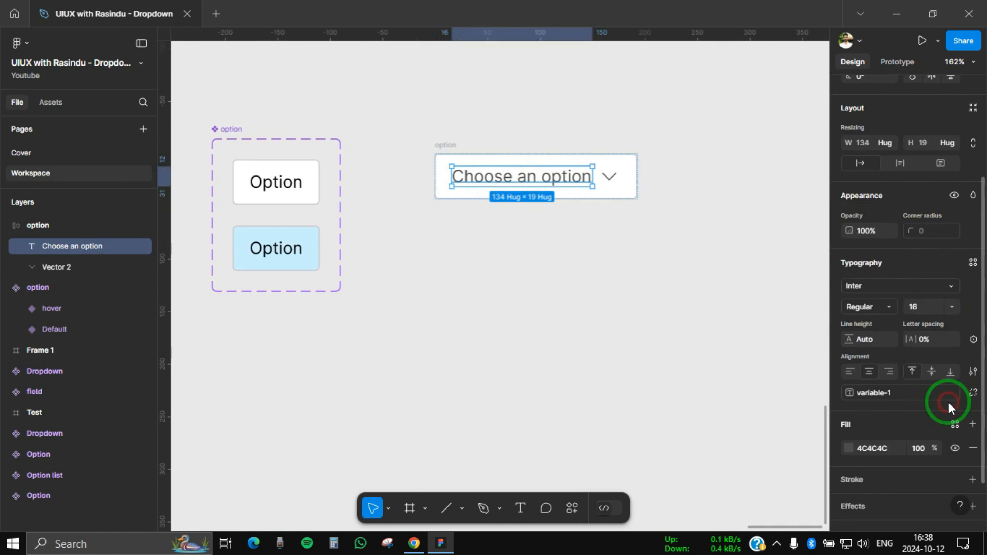
click(580, 353)
Step: Duplicate the "Choose an option" field frame directly below the original, at Y 1984
click(426, 138)
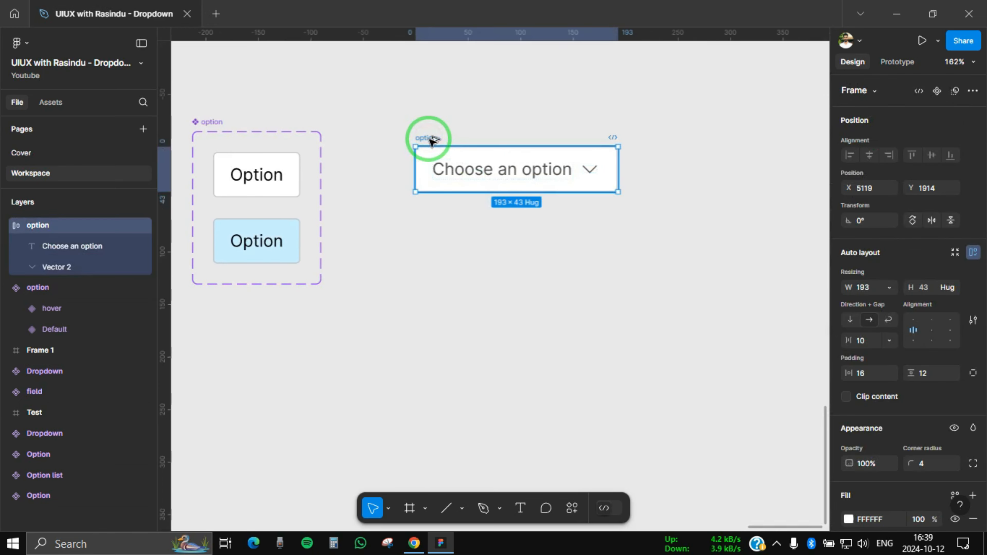
drag(430, 139, 429, 214)
scroll(417, 265, down, 2)
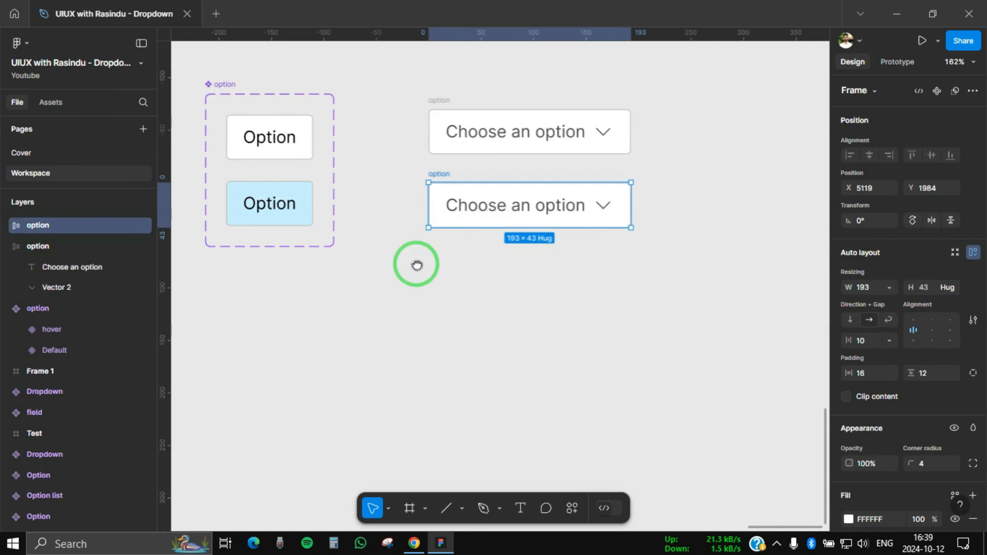
Step: Place a default option instance flush under the lower field at its 193 width, and add a copy directly below it
click(286, 147)
drag(470, 247, 621, 219)
scroll(533, 253, down, 1)
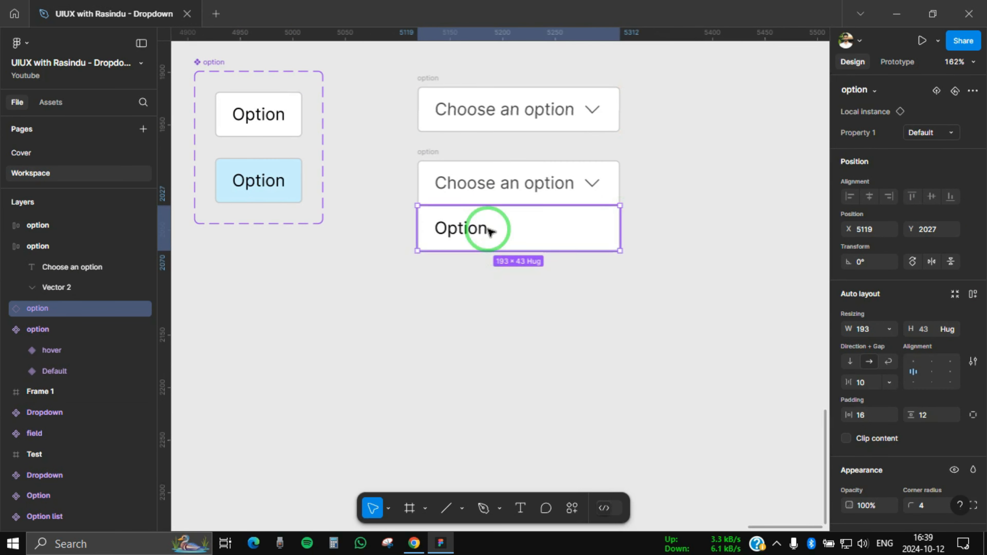
drag(489, 229, 497, 278)
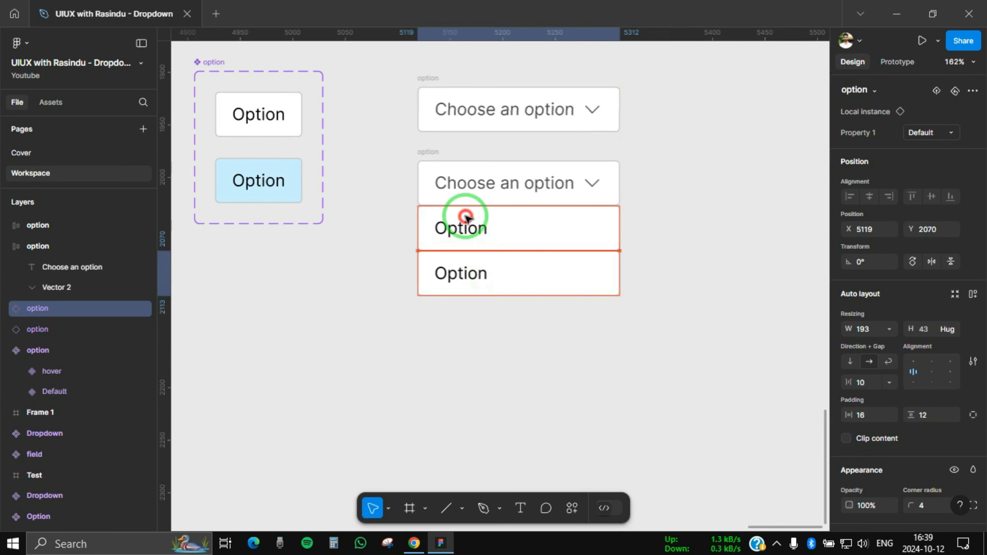
Step: Wrap the lower field and the two option instances beneath it in one auto layout frame
click(427, 154)
shift+click(449, 229)
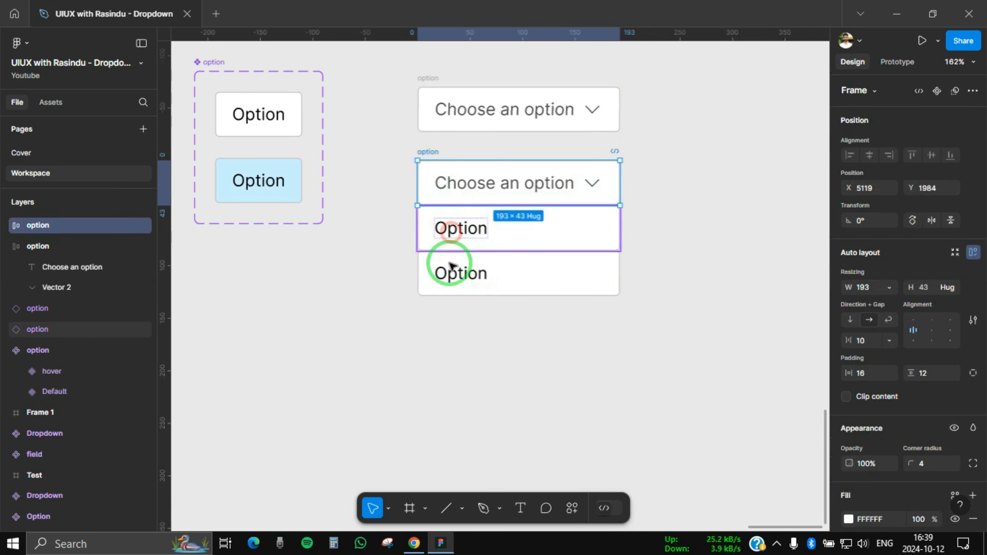
shift+click(451, 265)
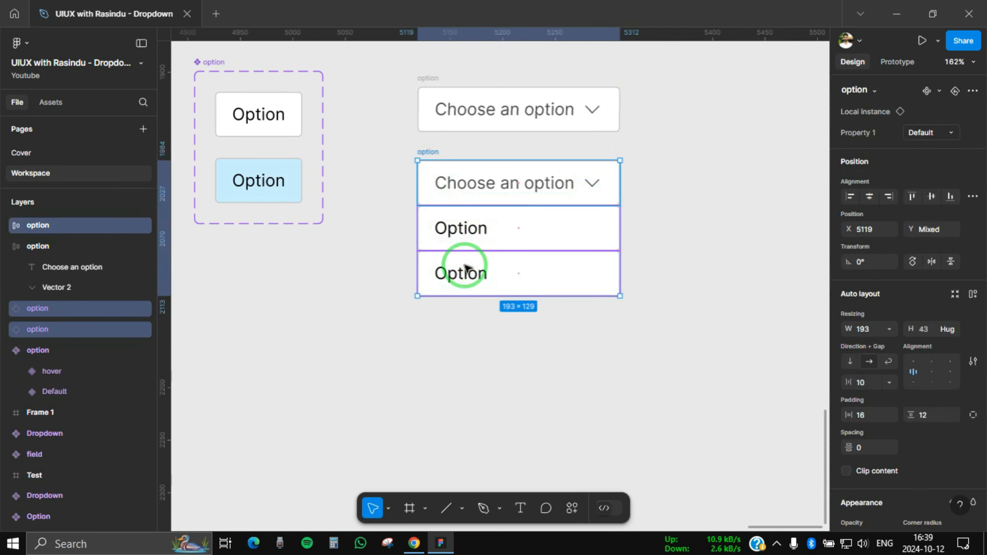
key(shift+a)
Step: Duplicate the last option instance three times so the dropdown list holds five options
click(532, 277)
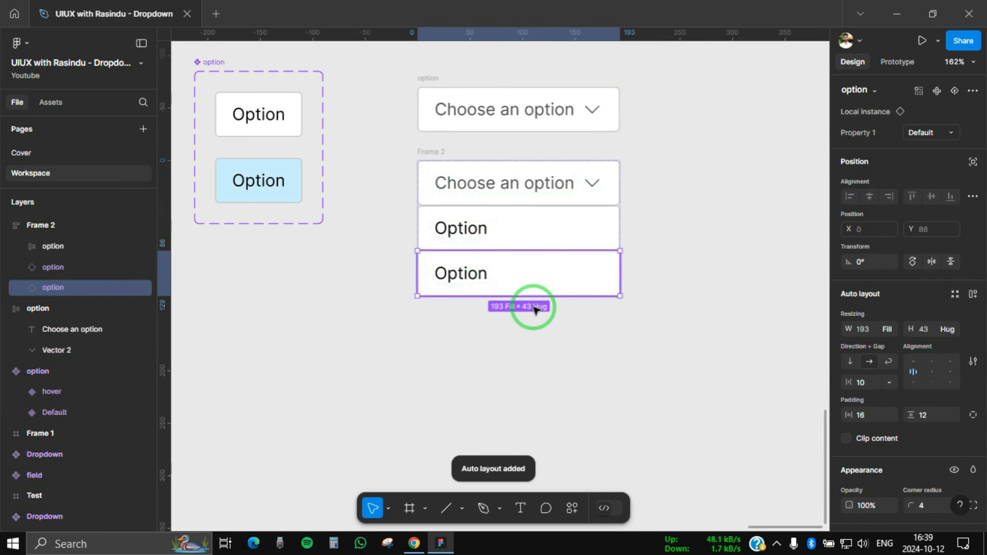
key(ctrl+d)
key(ctrl+d)
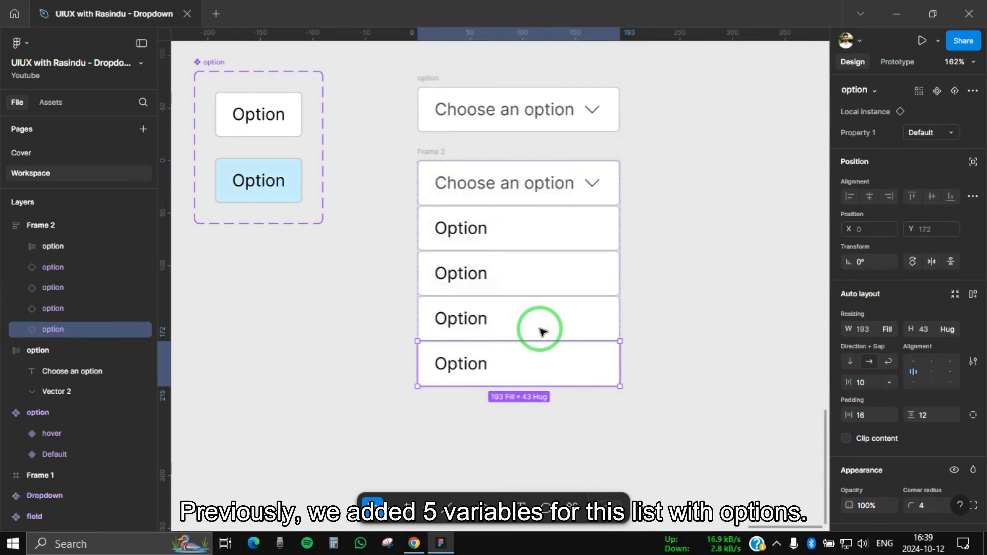
key(ctrl+d)
scroll(640, 210, down, 3)
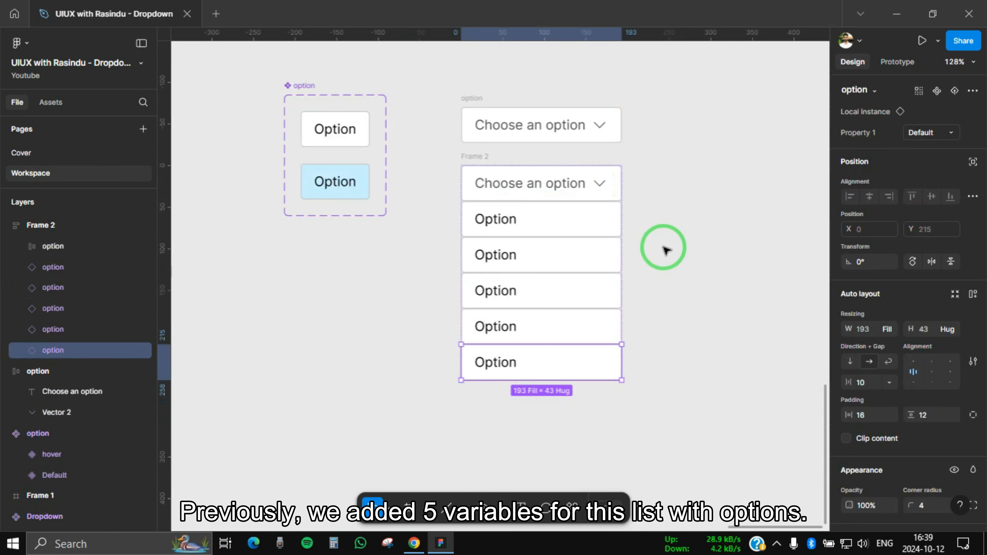
Step: Rename the frame holding the five options to "open" and the single field frame above it to "close"
click(644, 220)
click(465, 131)
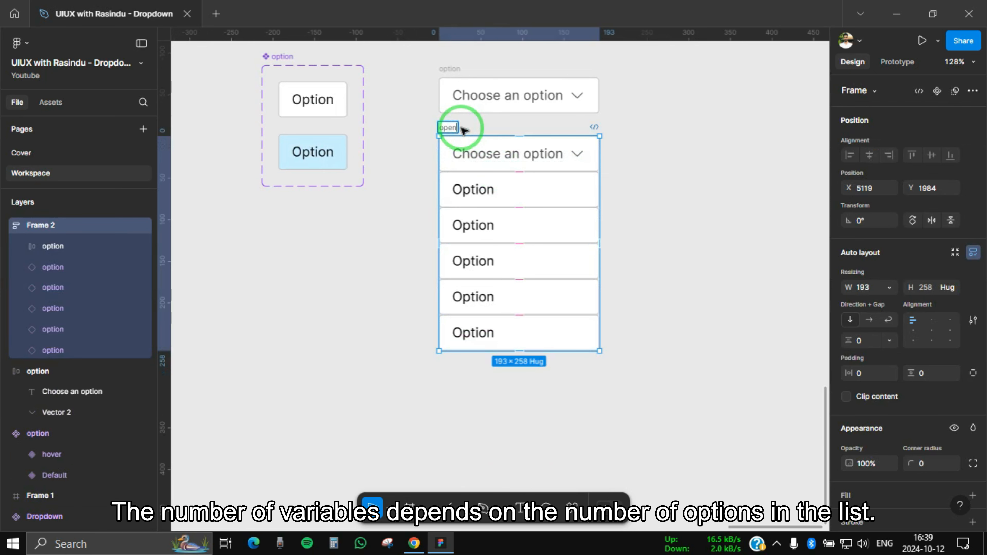
click(453, 73)
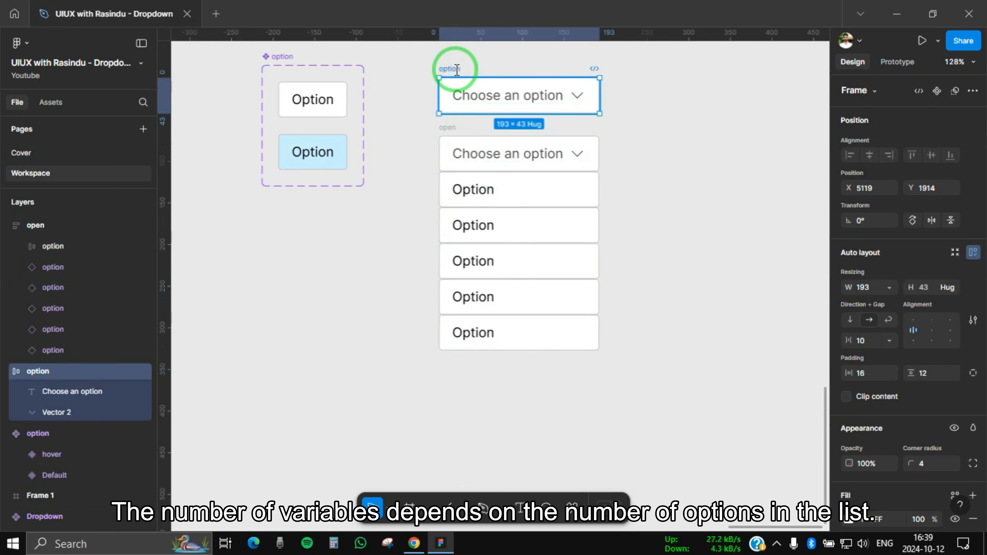
double_click(456, 70)
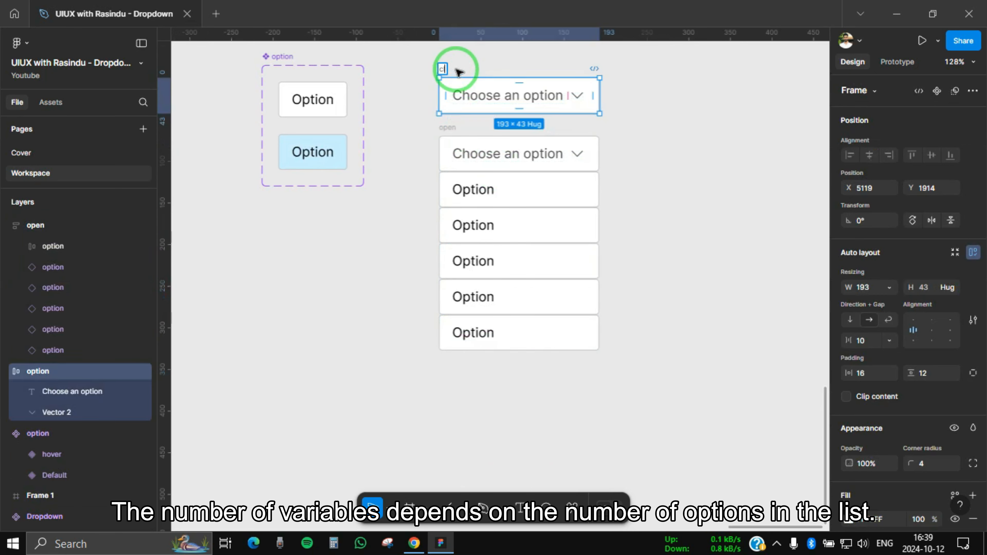
key(Return)
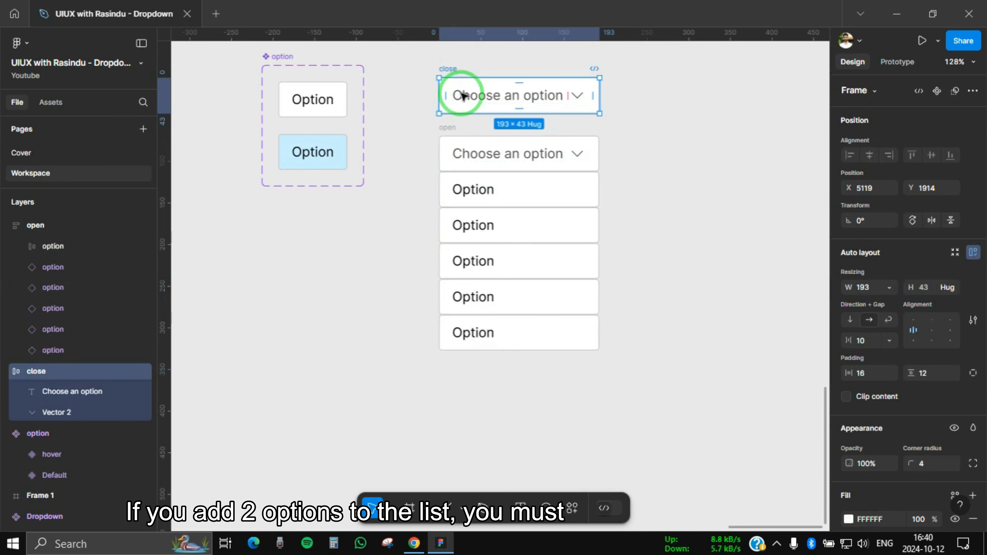
Step: Combine the close and open frames into one component set and name it "dropdown"
shift+click(448, 131)
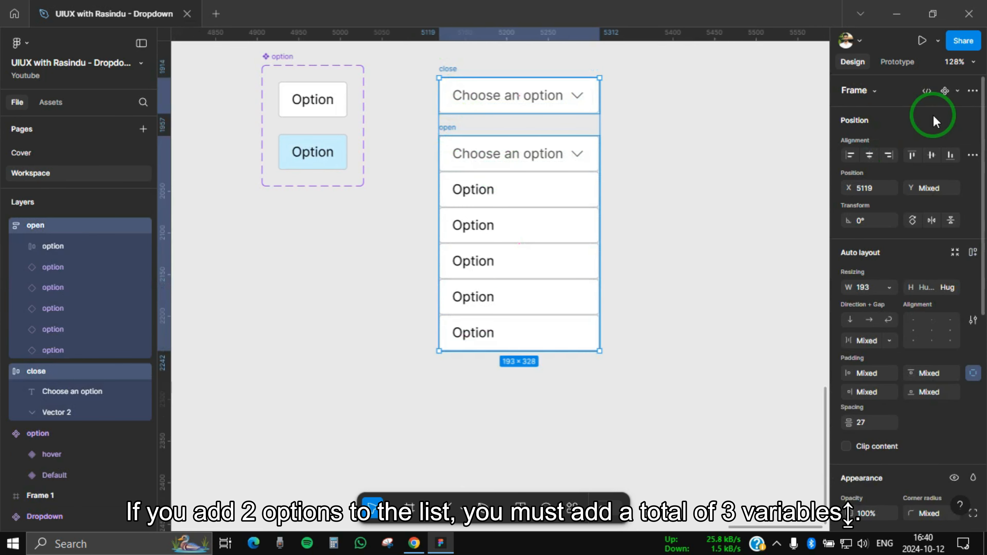
click(957, 91)
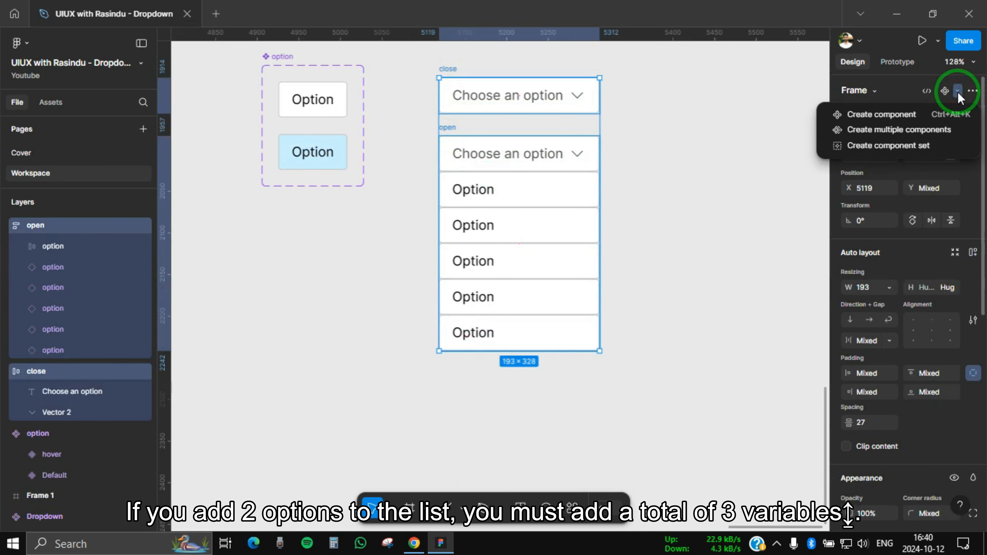
click(913, 145)
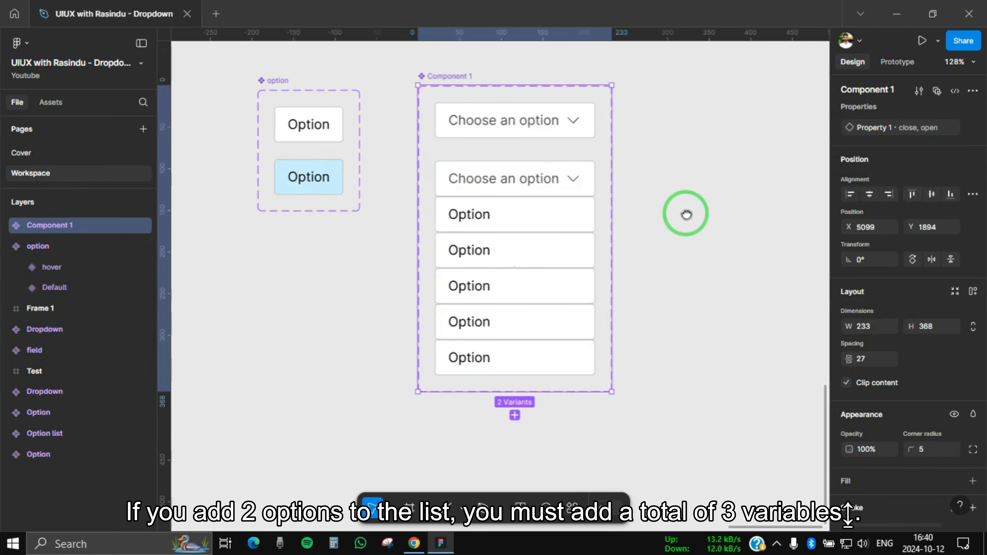
drag(455, 87, 450, 93)
double_click(451, 92)
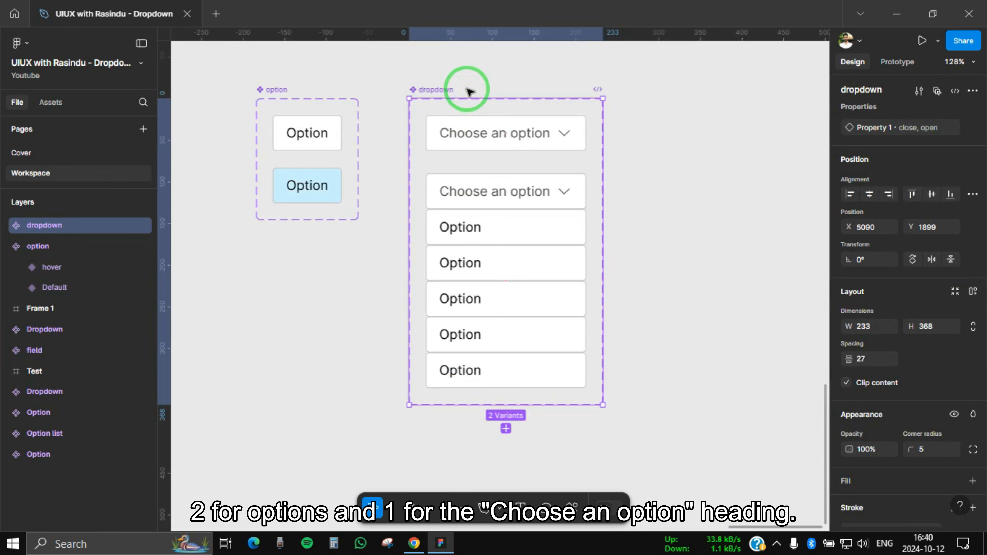
drag(628, 220, 610, 213)
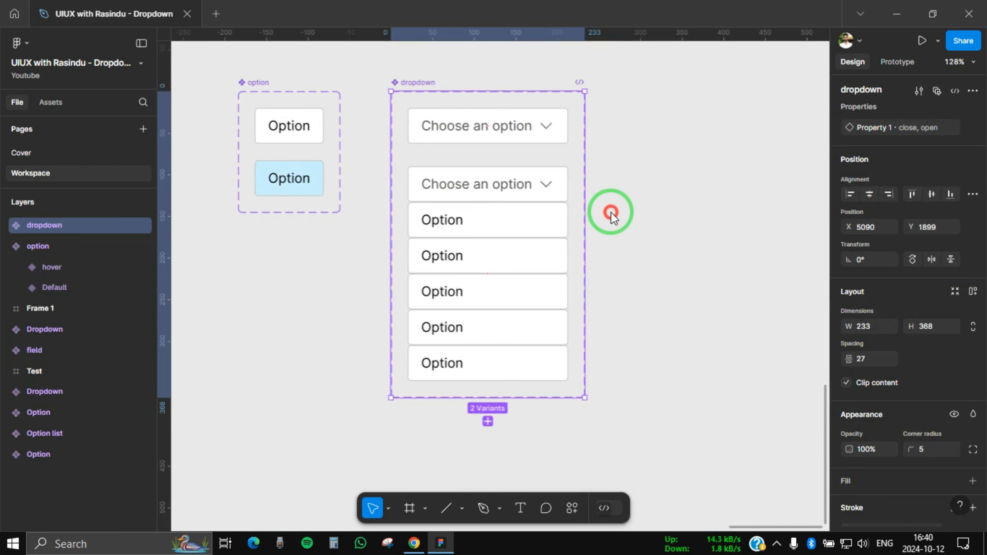
click(612, 215)
Step: In the open variant, bind the first option's text to variable-2 and the second option's text to variable-3
ctrl+click(476, 131)
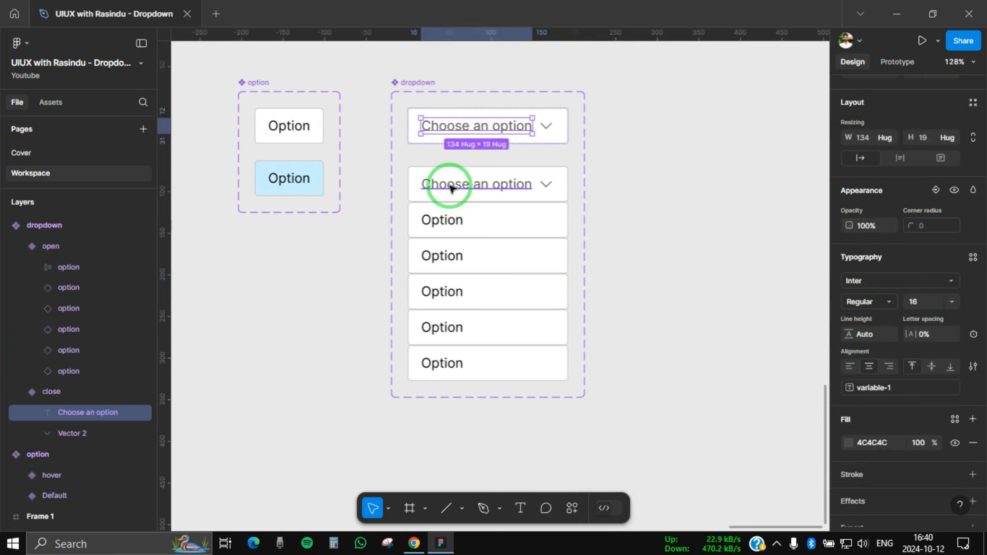
ctrl+click(451, 188)
ctrl+click(455, 228)
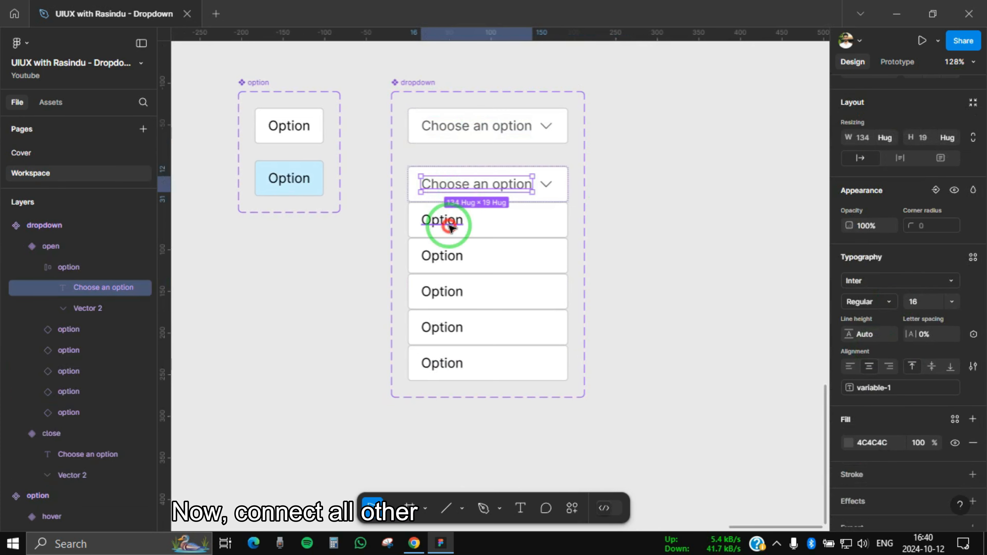
scroll(975, 388, down, 2)
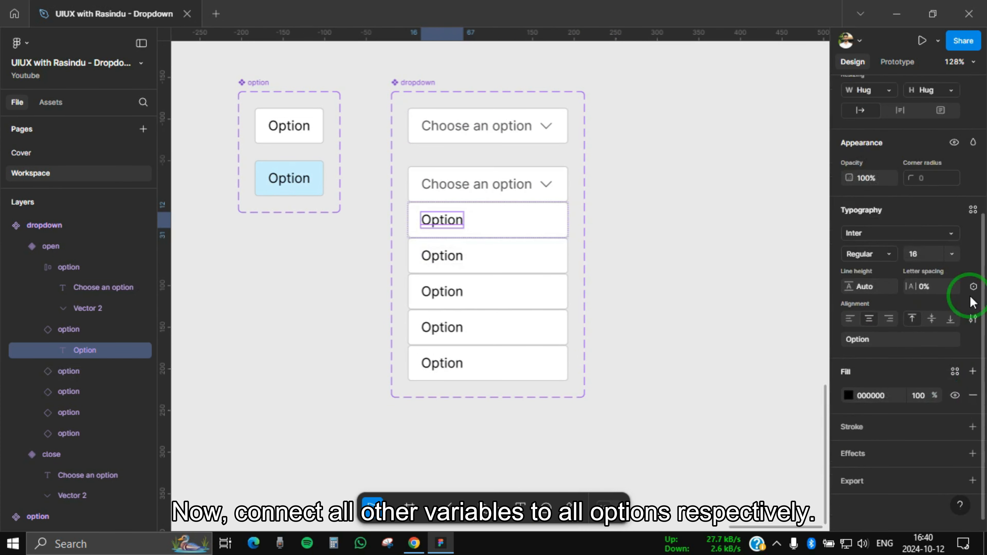
click(973, 286)
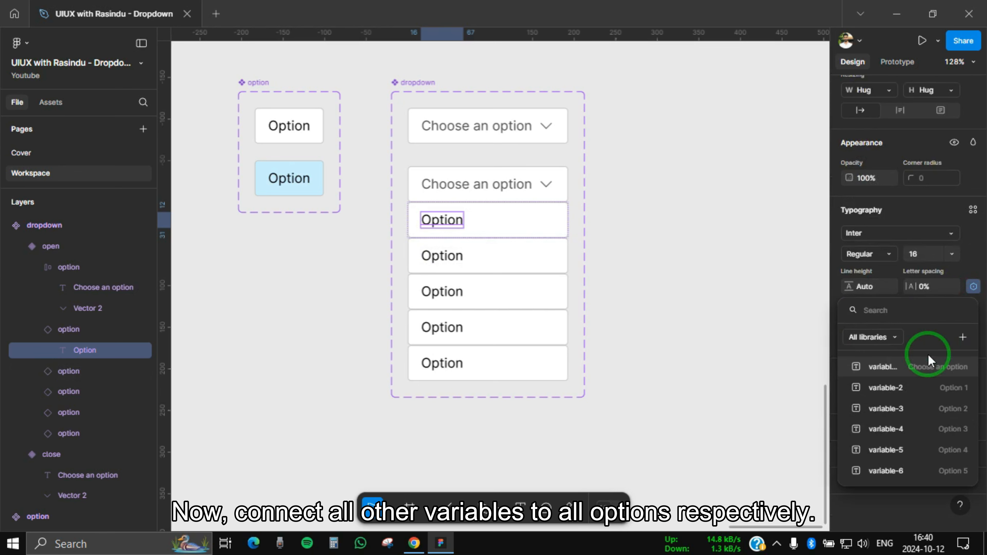
click(924, 388)
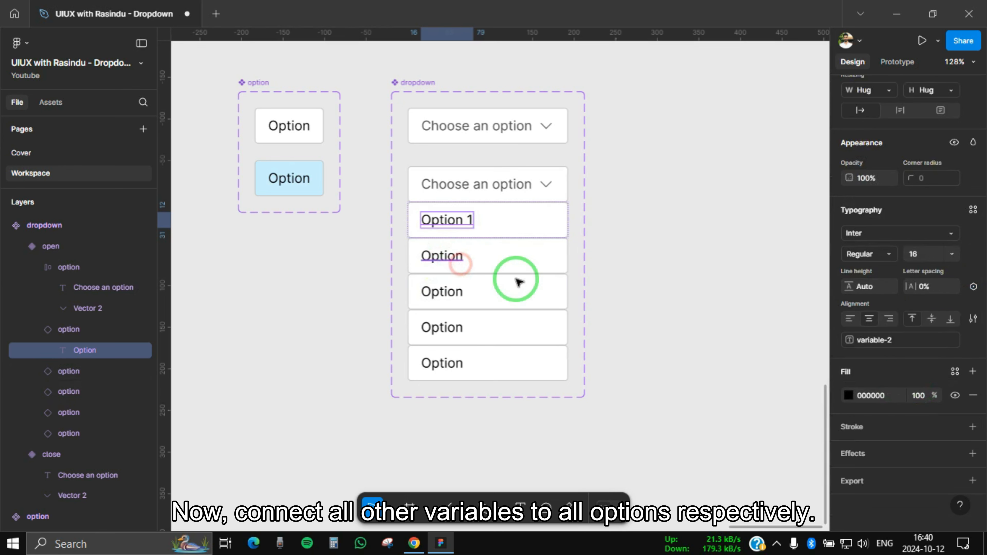
ctrl+click(460, 263)
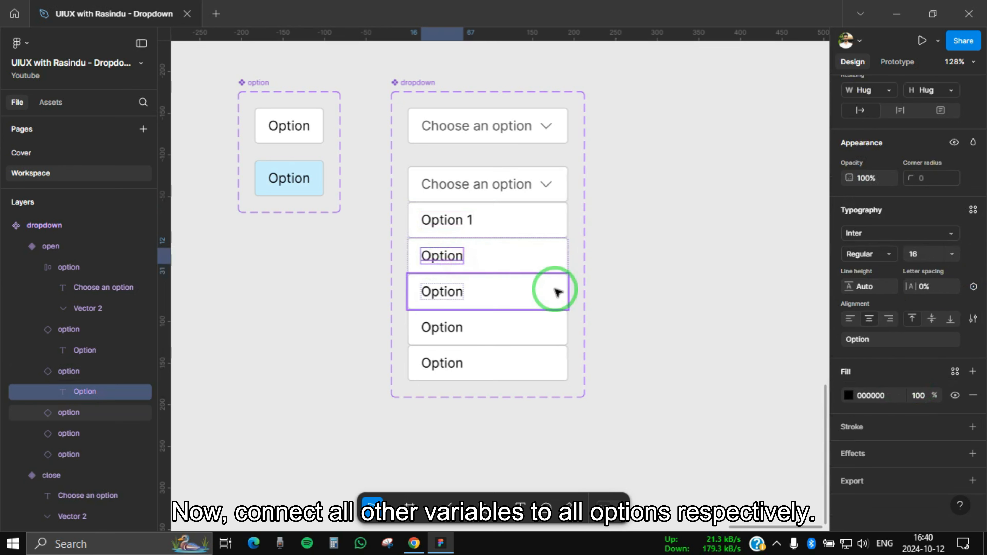
click(973, 287)
click(943, 409)
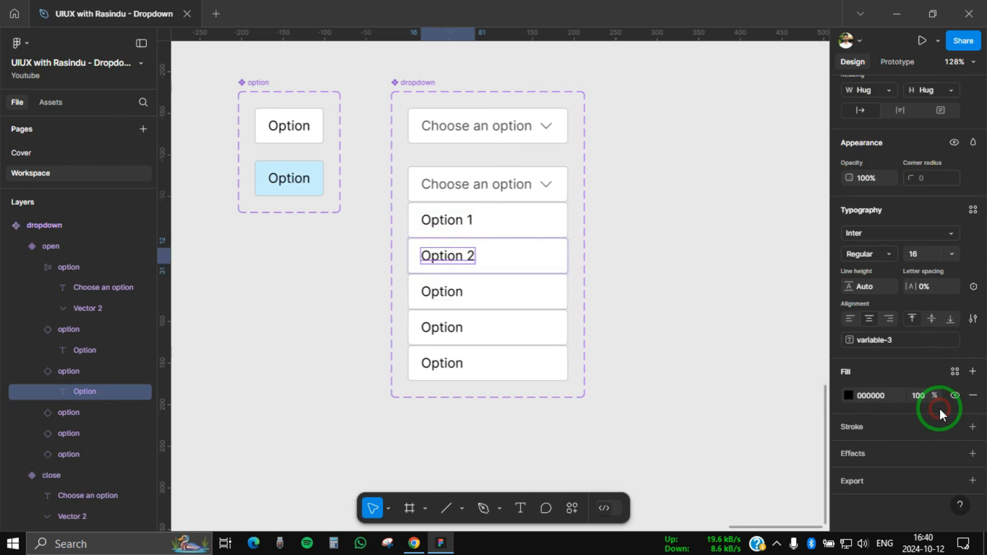
Step: Bind the text of the third option in the open variant to variable-4
ctrl+click(456, 300)
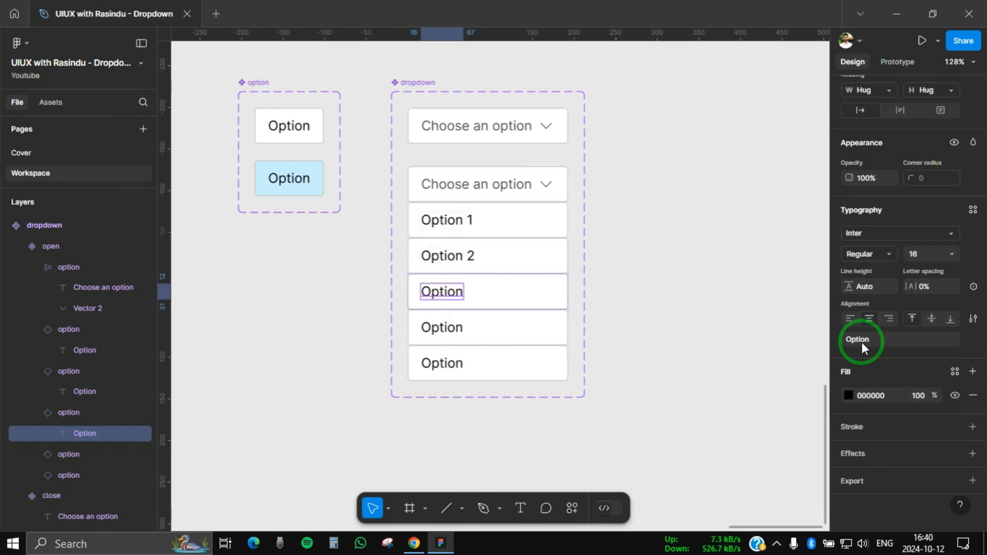
click(972, 287)
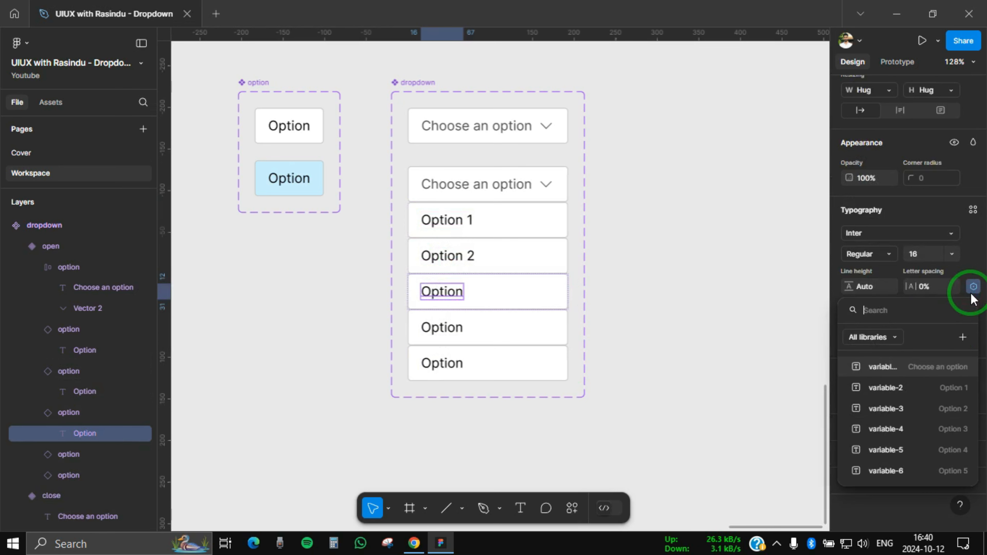
click(931, 406)
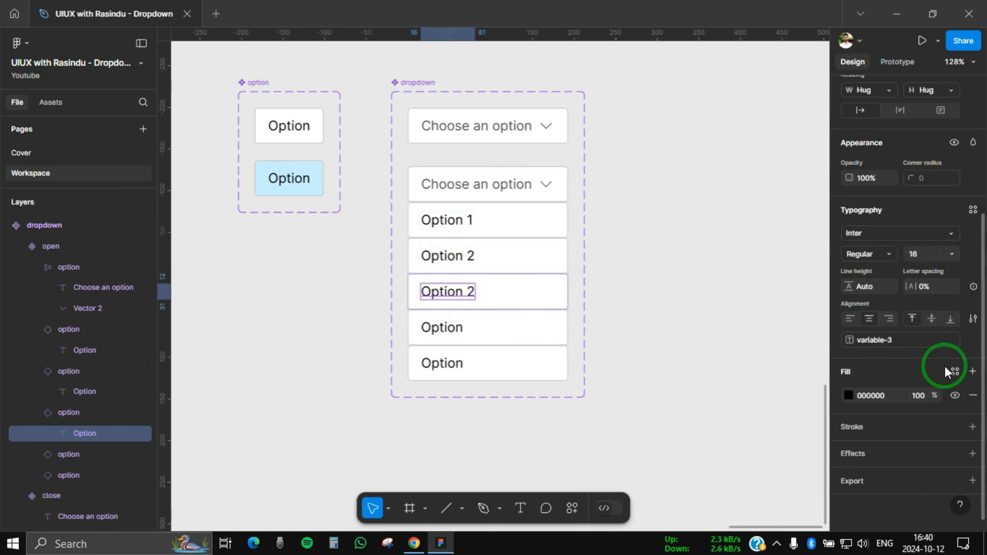
click(973, 287)
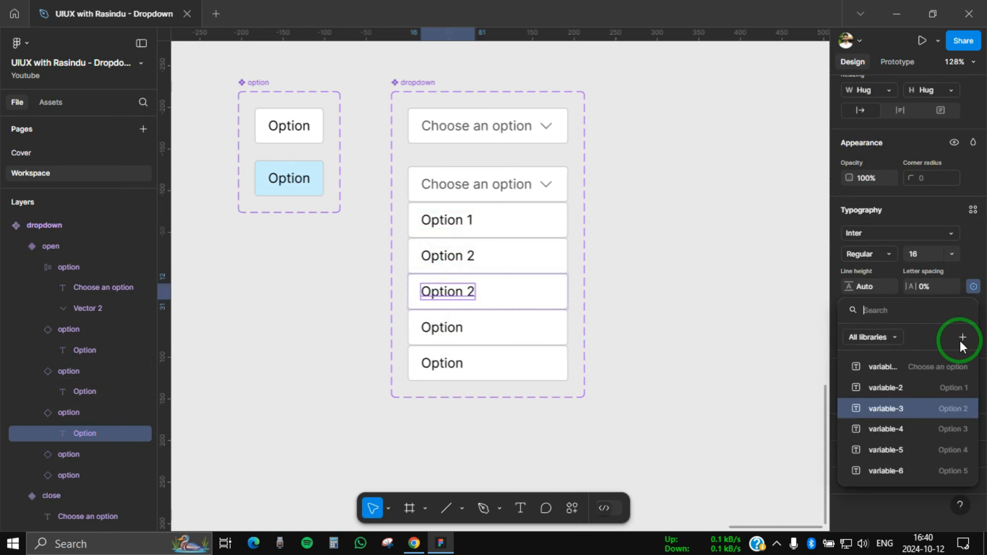
click(913, 434)
Step: Bind the fourth option's text to variable-5 and the fifth option's text to variable-6
click(450, 332)
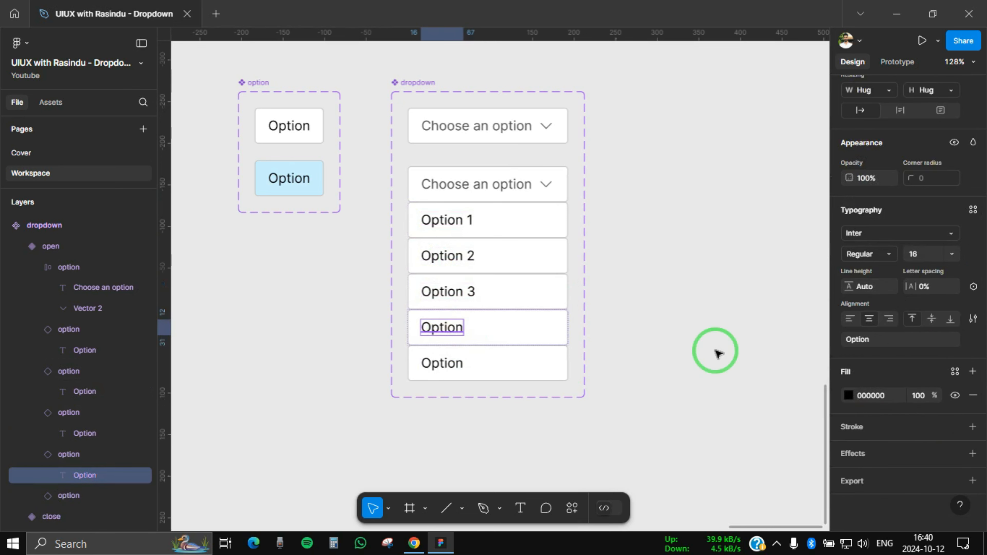
click(973, 287)
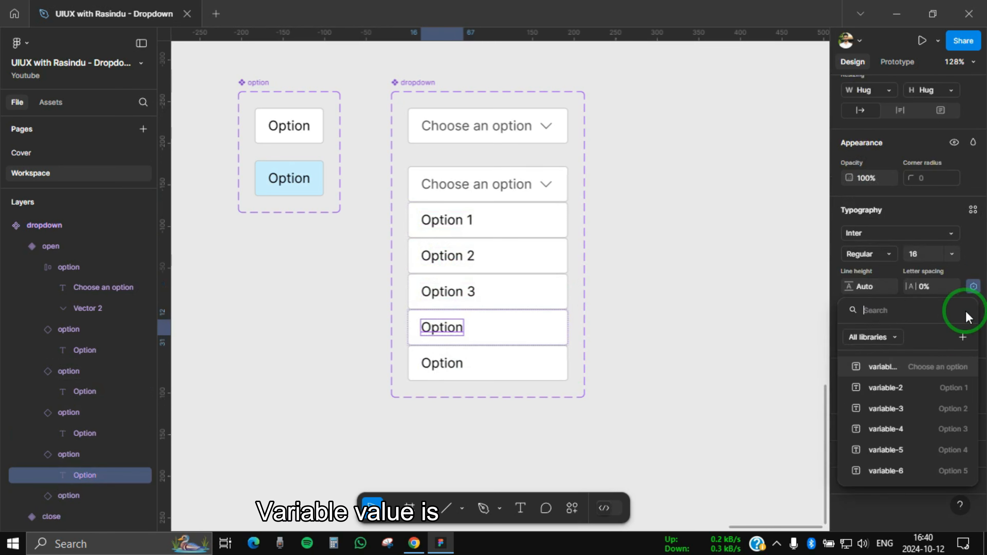
click(919, 448)
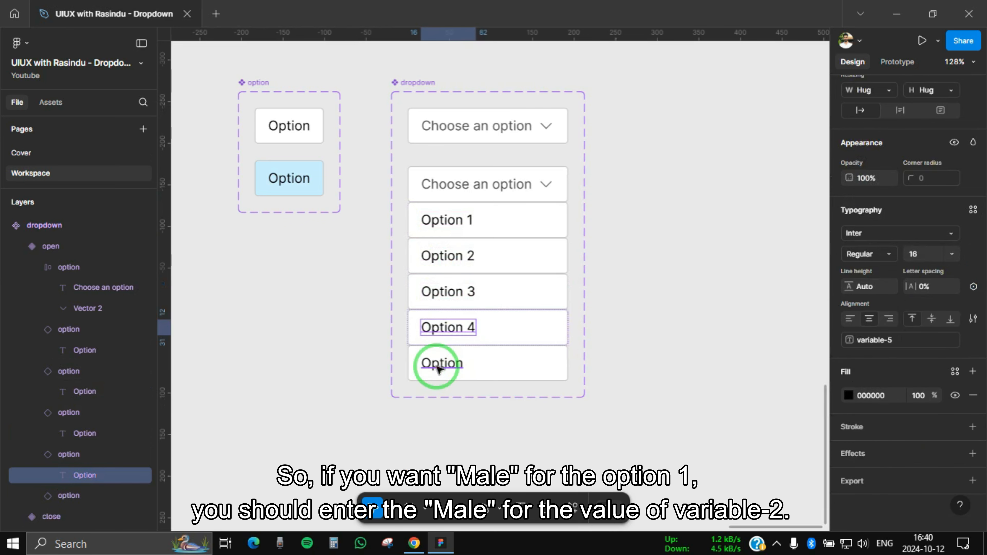
click(447, 367)
click(975, 287)
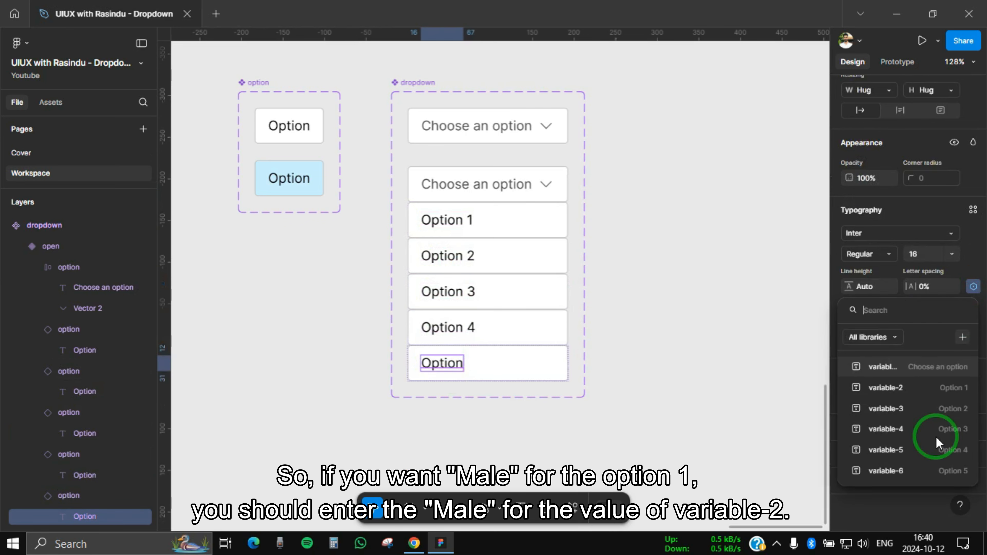
click(923, 467)
click(688, 287)
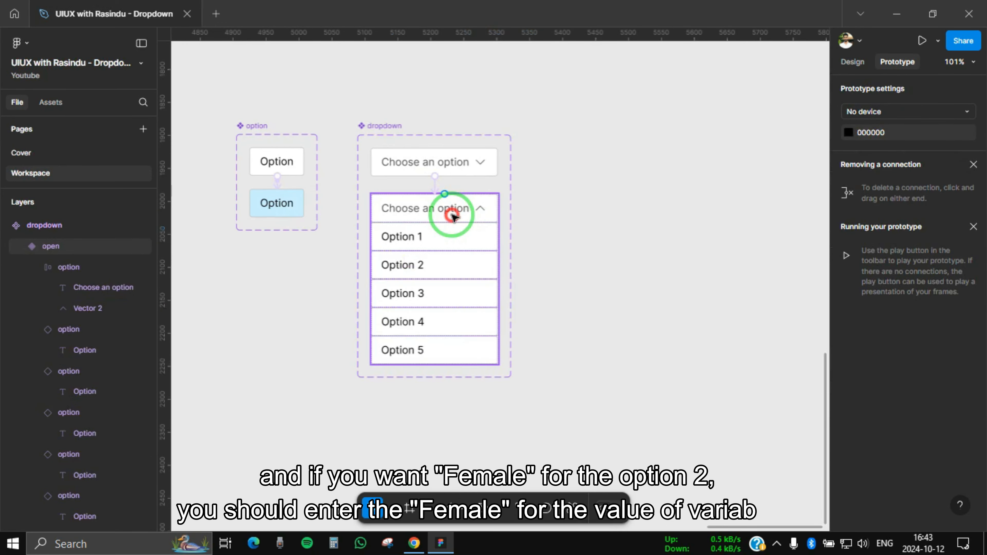
Step: Set the auto layout gap of the dropdown's close variant to Auto
click(460, 170)
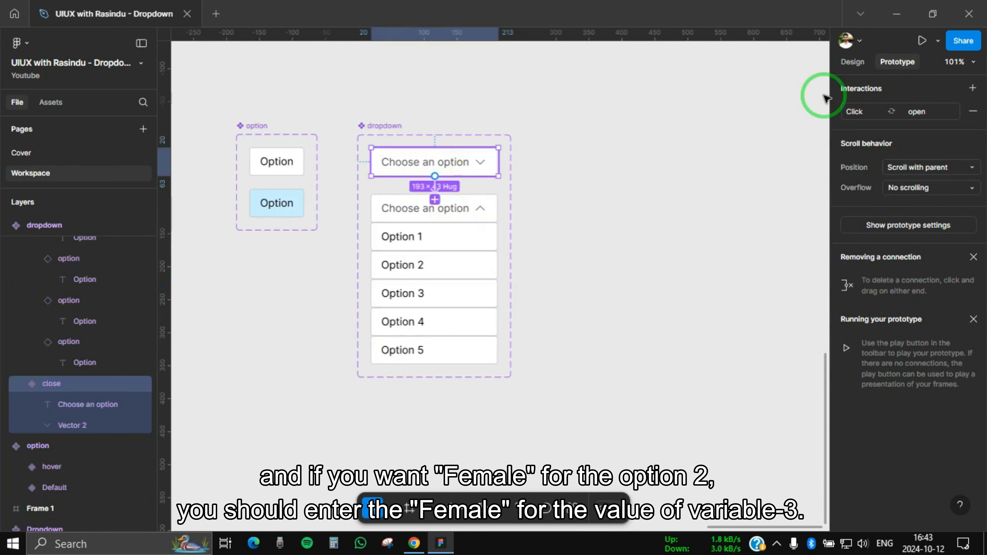
click(858, 63)
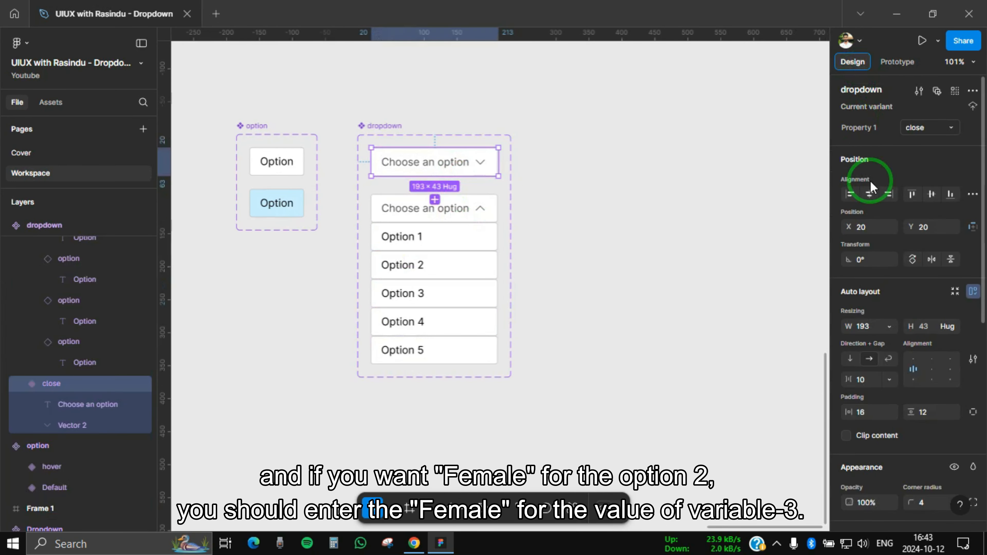
click(890, 381)
click(892, 396)
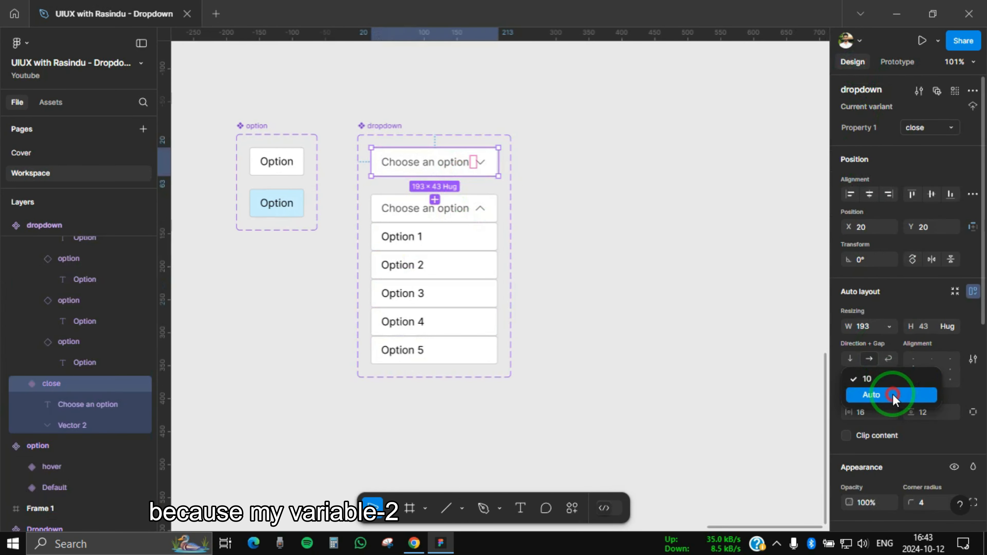
Step: Set the auto layout gap of the "Choose an option" field inside the open variant to Auto
click(470, 209)
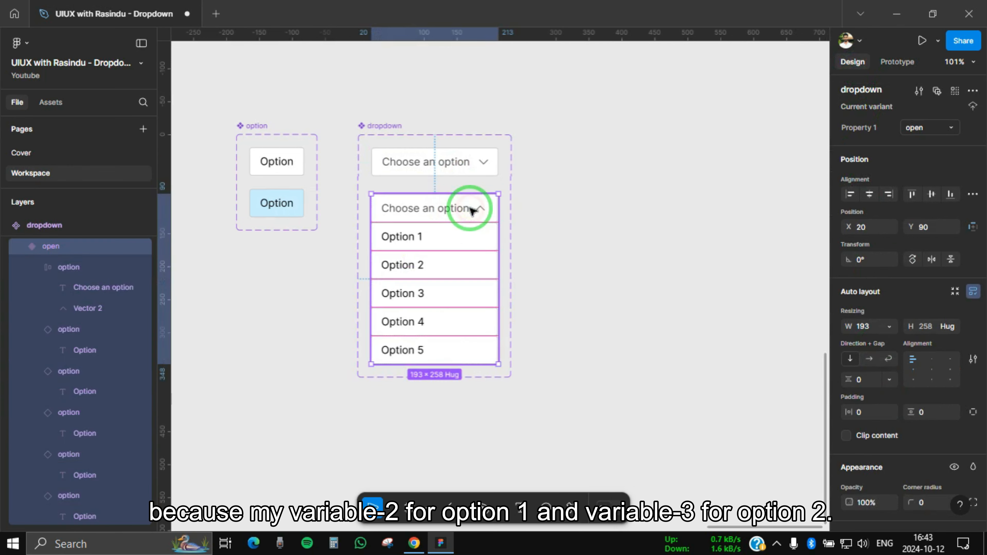
click(470, 209)
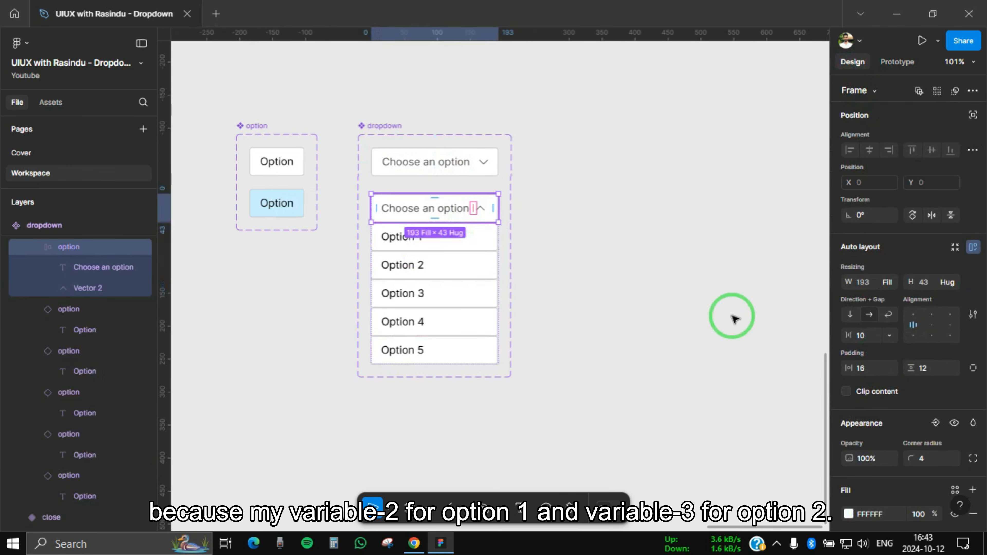
click(890, 336)
click(892, 352)
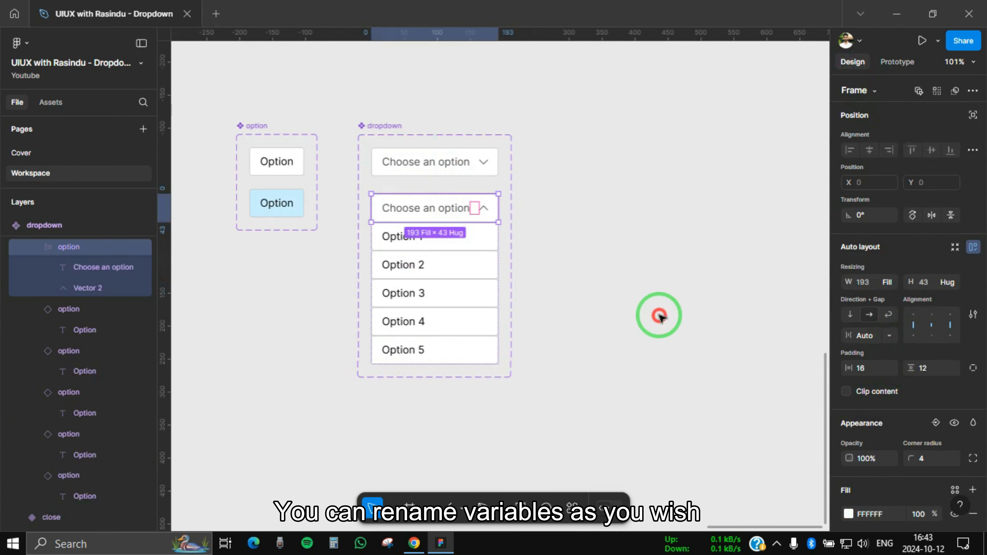
click(659, 316)
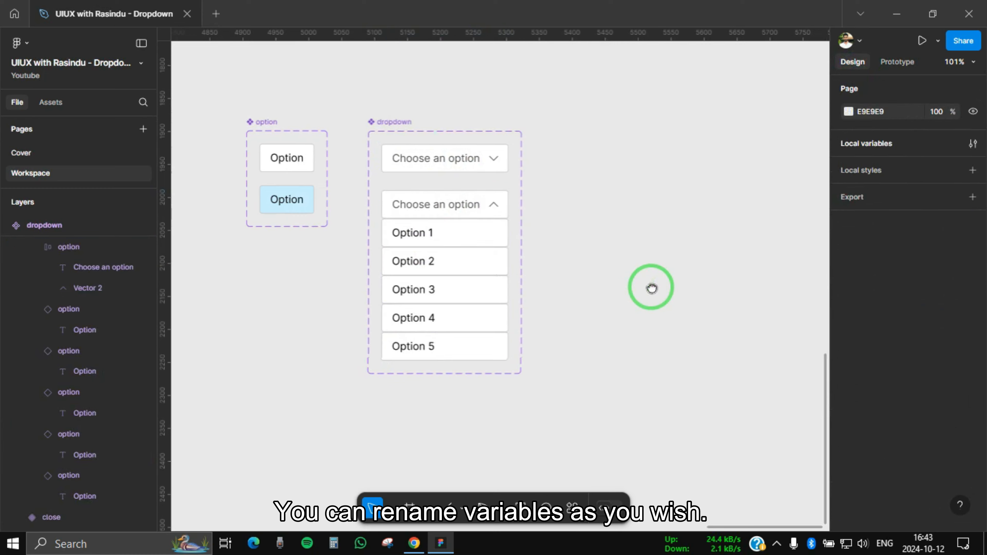
Step: Make Option 1 in the open variant change to the close variant on click and set variable-1 to variable-2
click(897, 63)
click(452, 231)
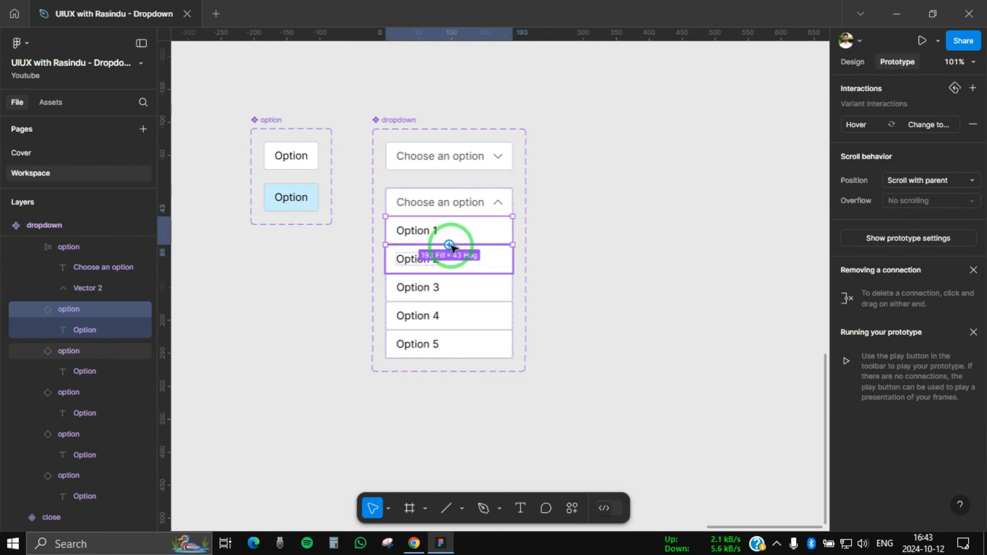
drag(449, 245, 449, 156)
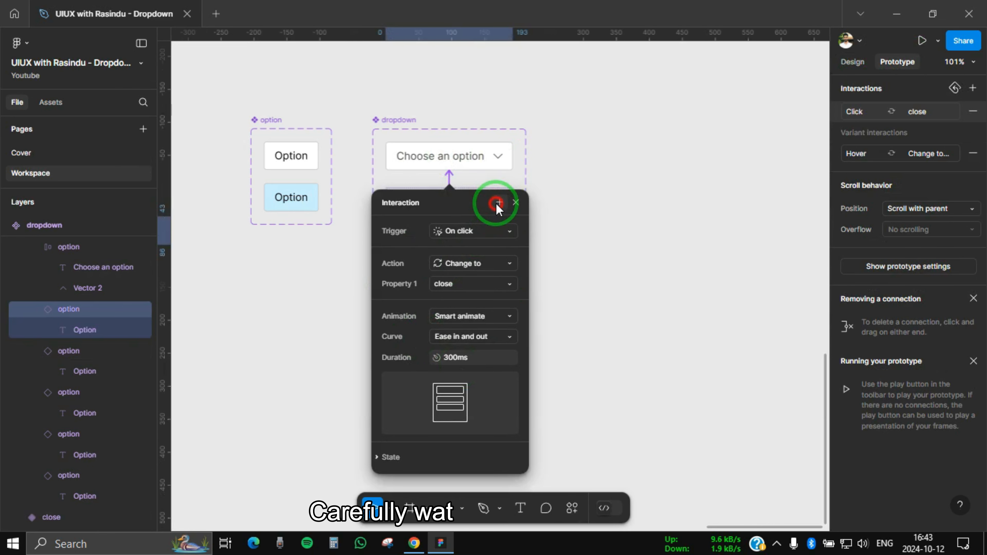
click(490, 264)
click(501, 373)
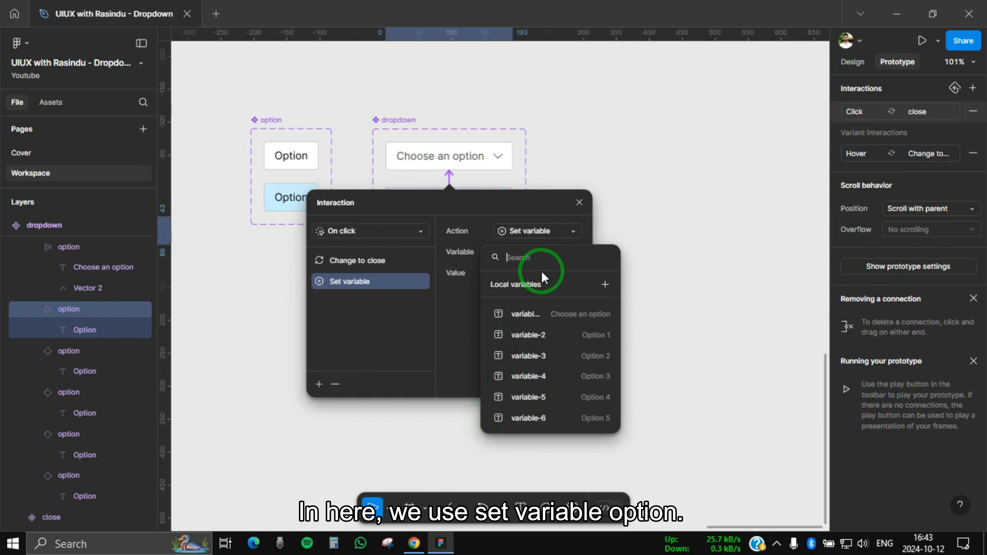
click(548, 314)
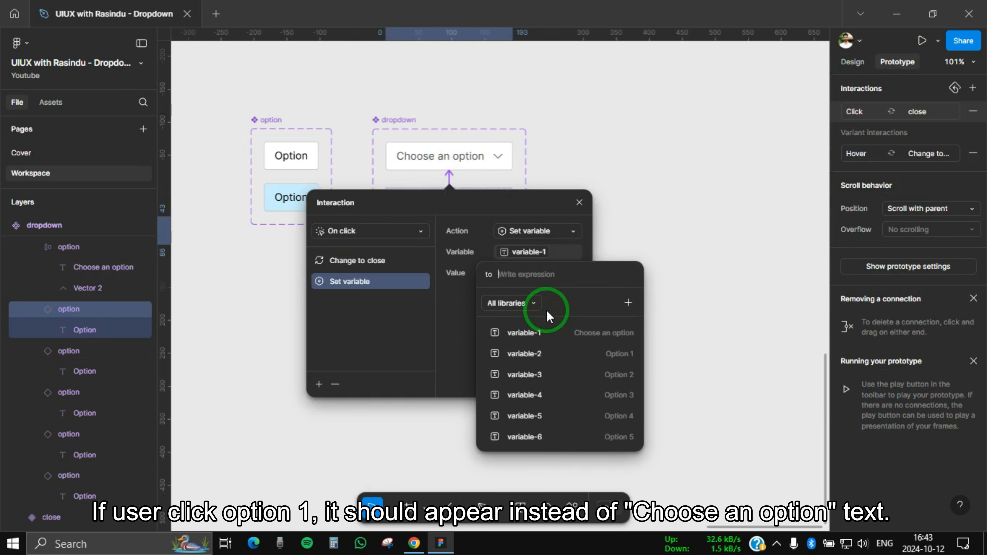
click(552, 351)
click(463, 316)
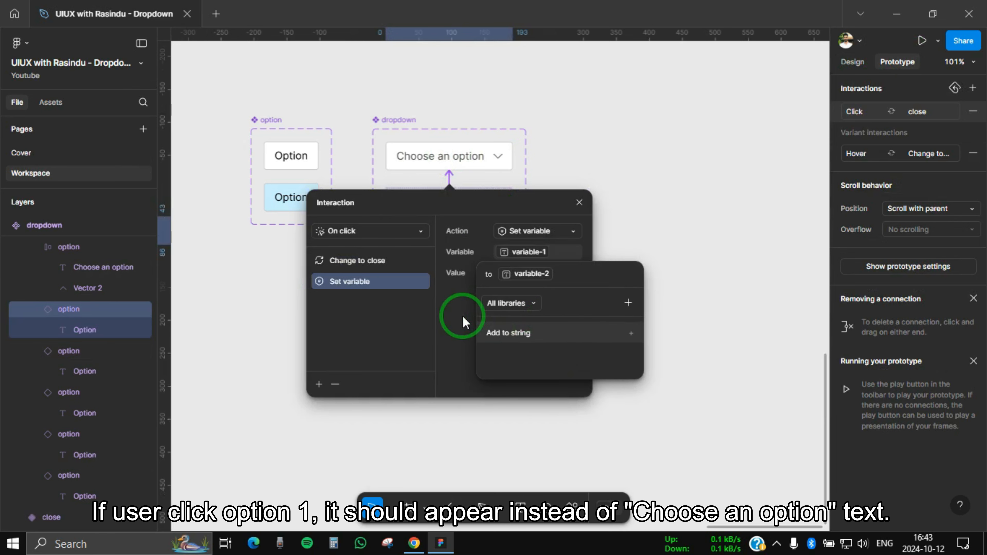
click(579, 202)
Step: Make Option 2 change to the close variant on click and set variable-1 to variable-3
click(451, 250)
drag(449, 244, 453, 159)
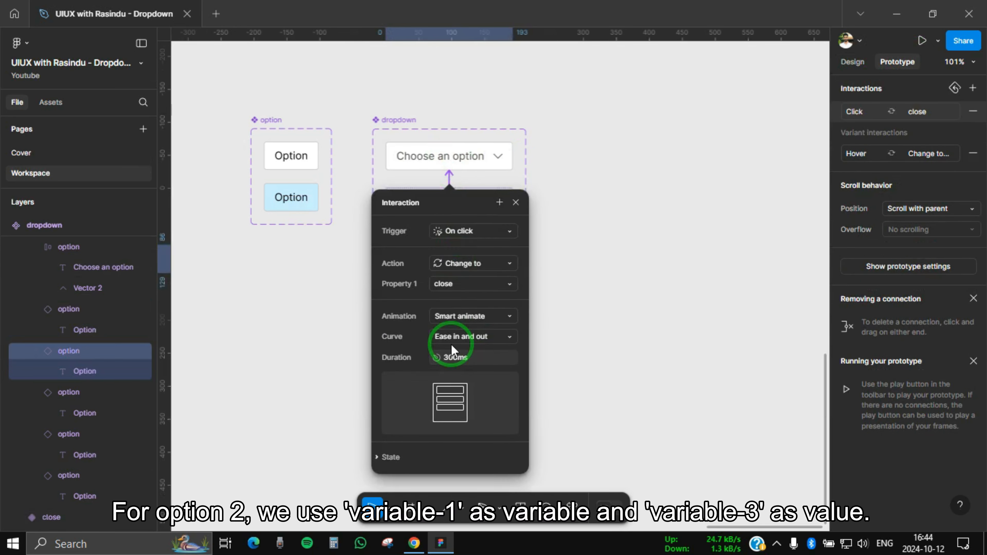
click(499, 202)
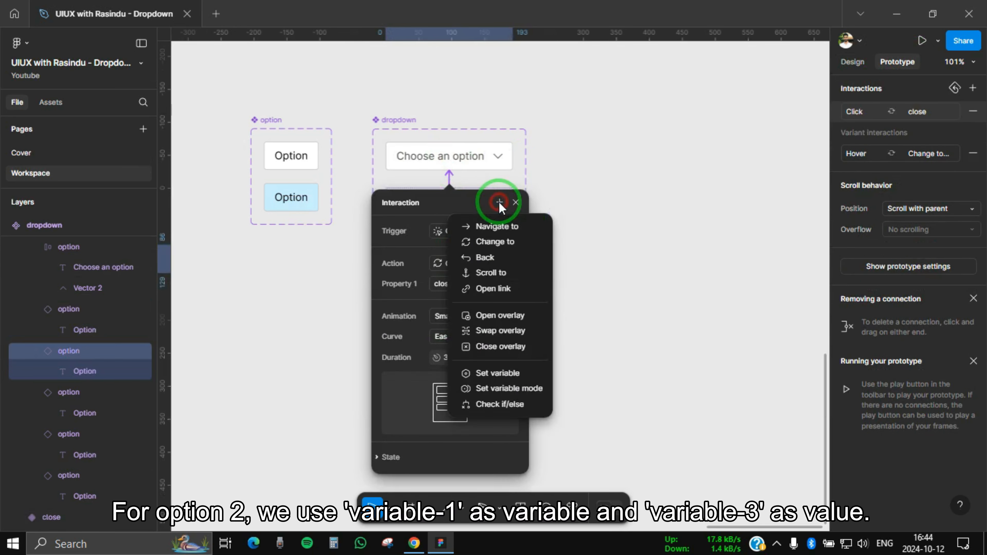
click(515, 370)
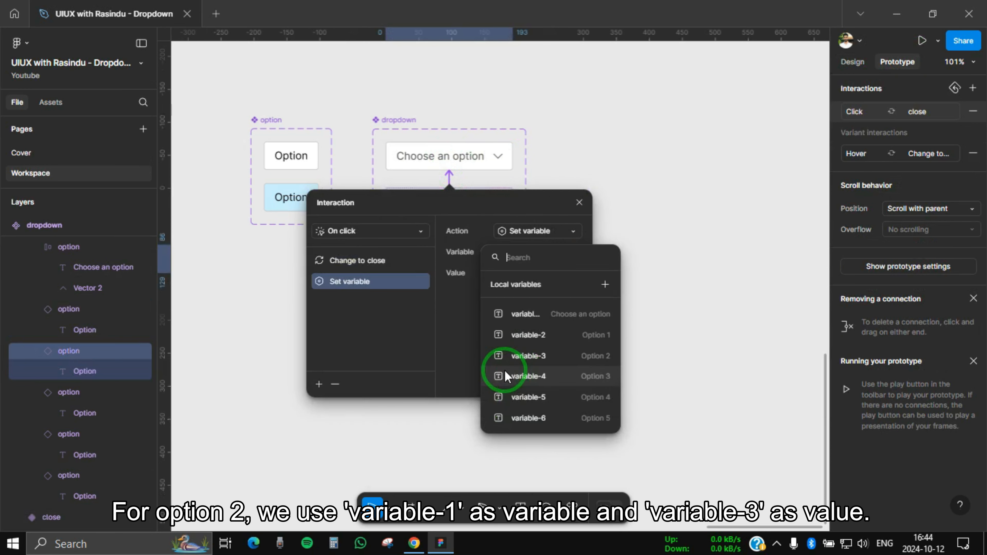
click(559, 314)
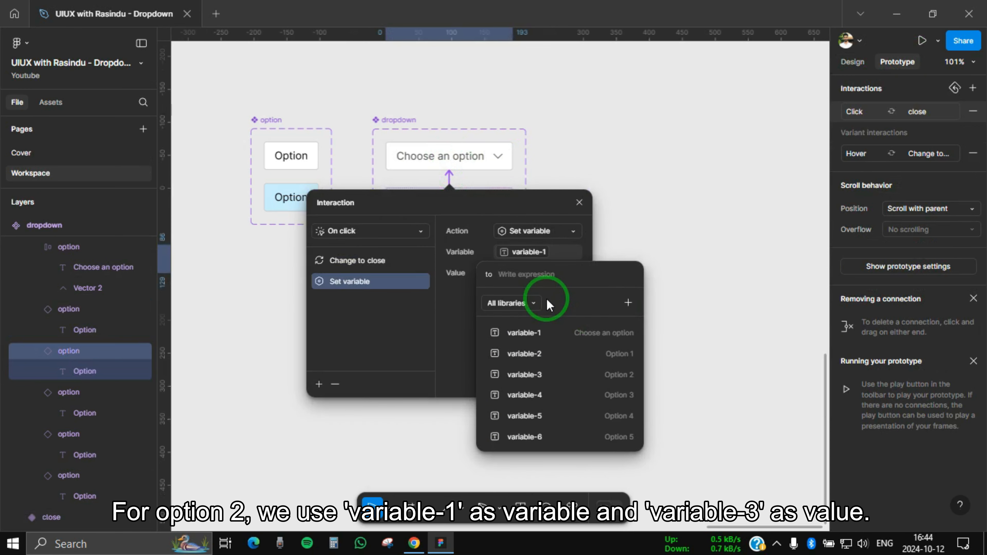
click(553, 373)
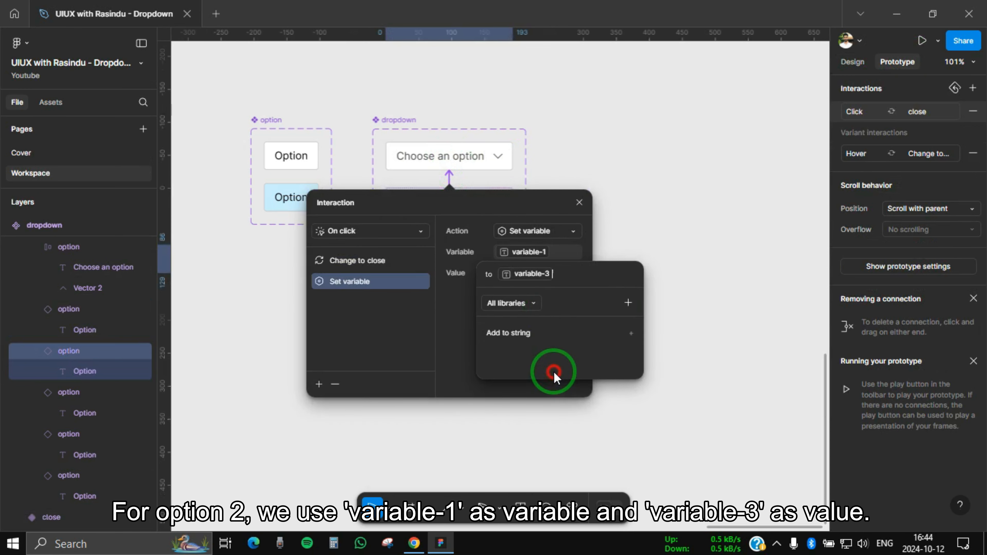
click(475, 353)
click(576, 202)
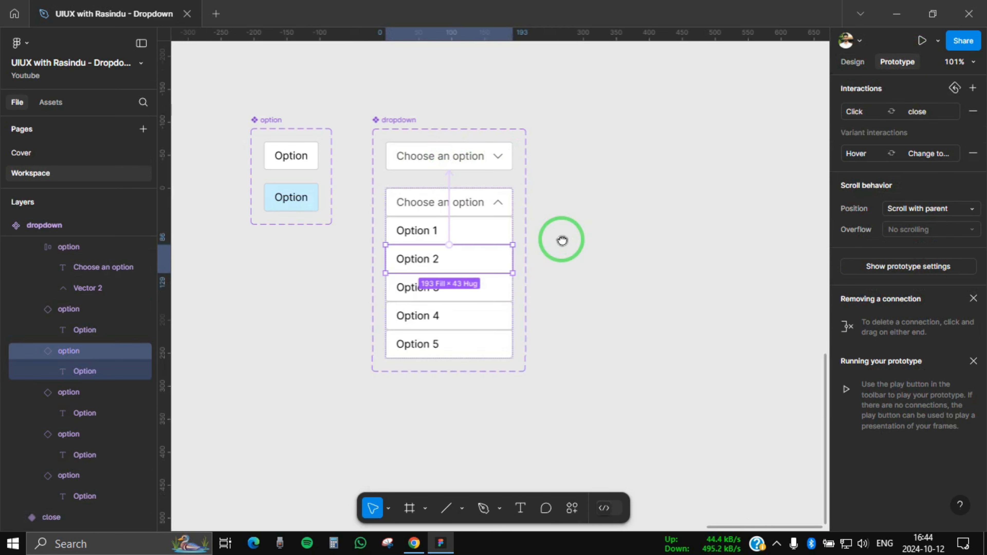
Step: Make Option 3 change to the close variant on click and set variable-1 to variable-4
scroll(562, 240, down, 1)
click(457, 245)
drag(447, 243, 440, 125)
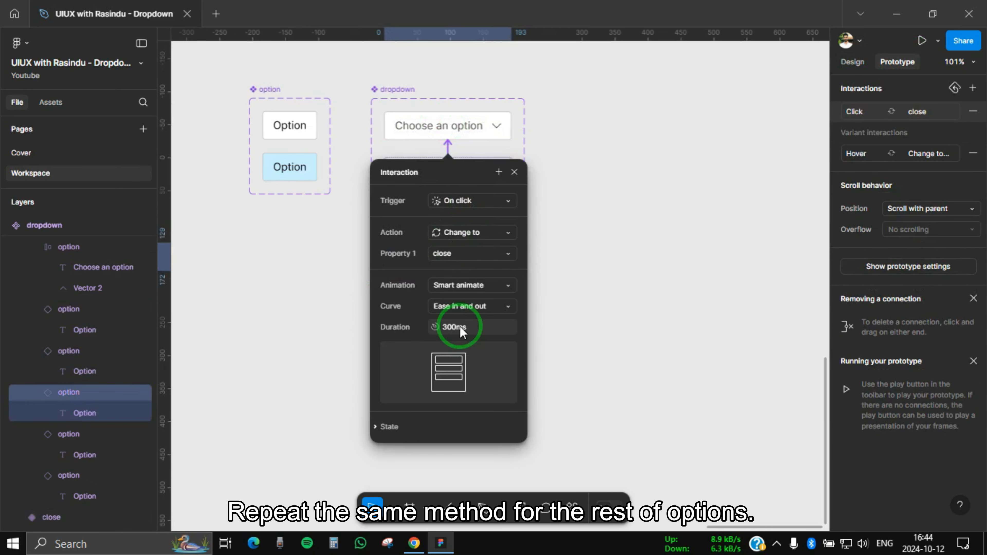
click(499, 232)
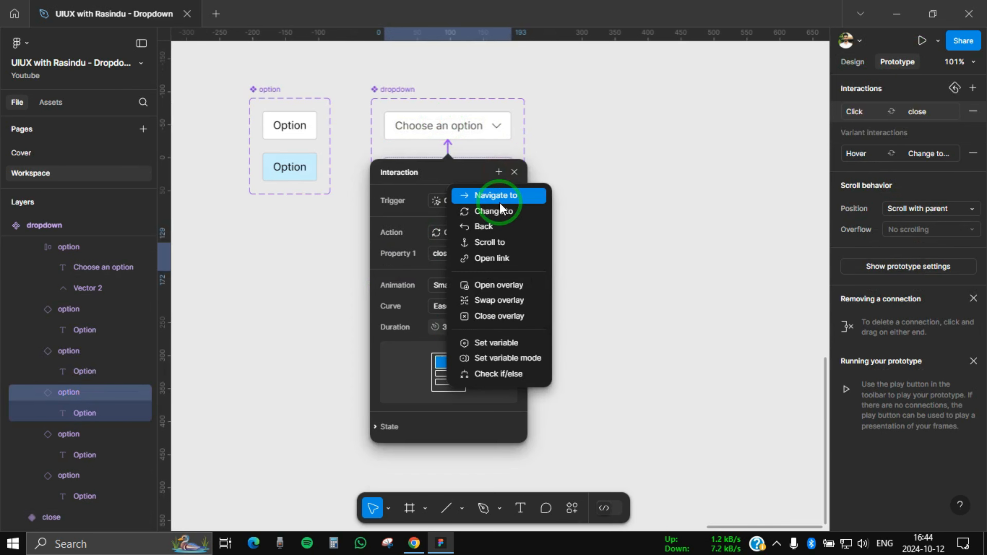
click(502, 345)
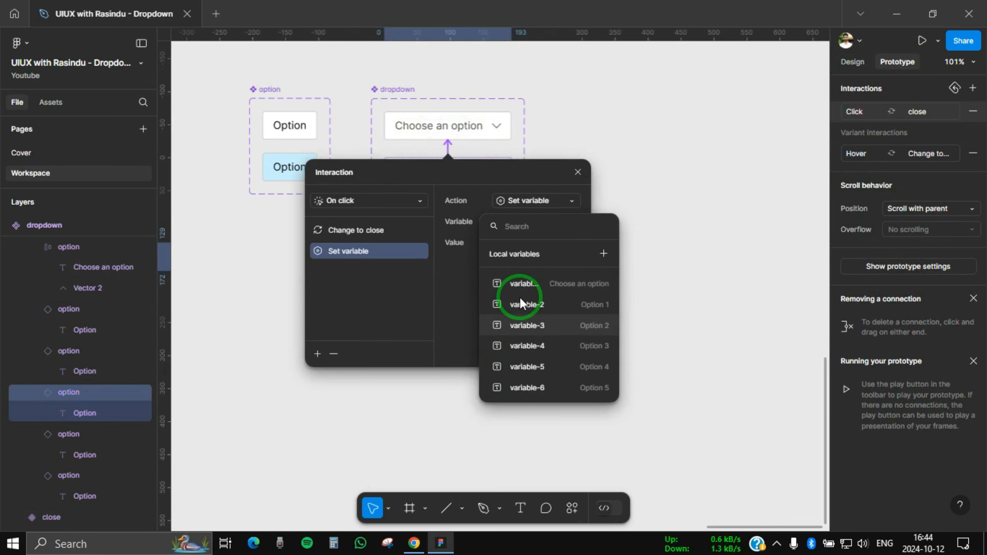
click(535, 283)
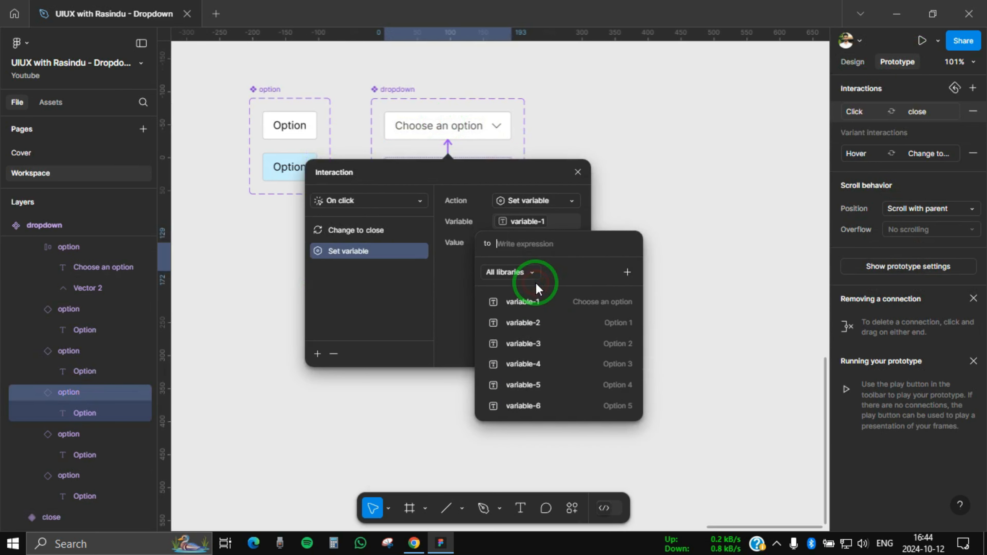
click(558, 361)
click(463, 291)
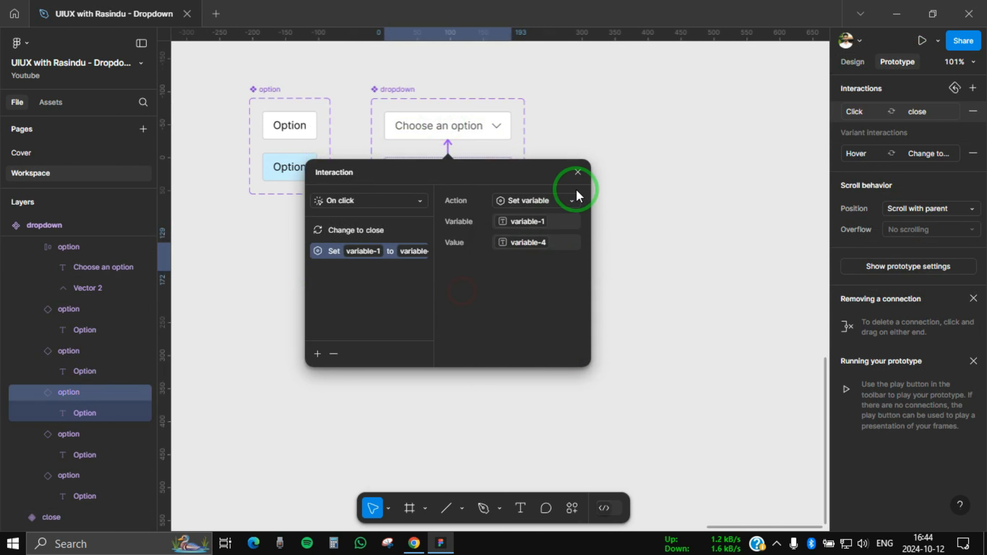
click(577, 172)
Step: Make Option 4 change to the close variant on click and set variable-1 to variable-5
click(478, 288)
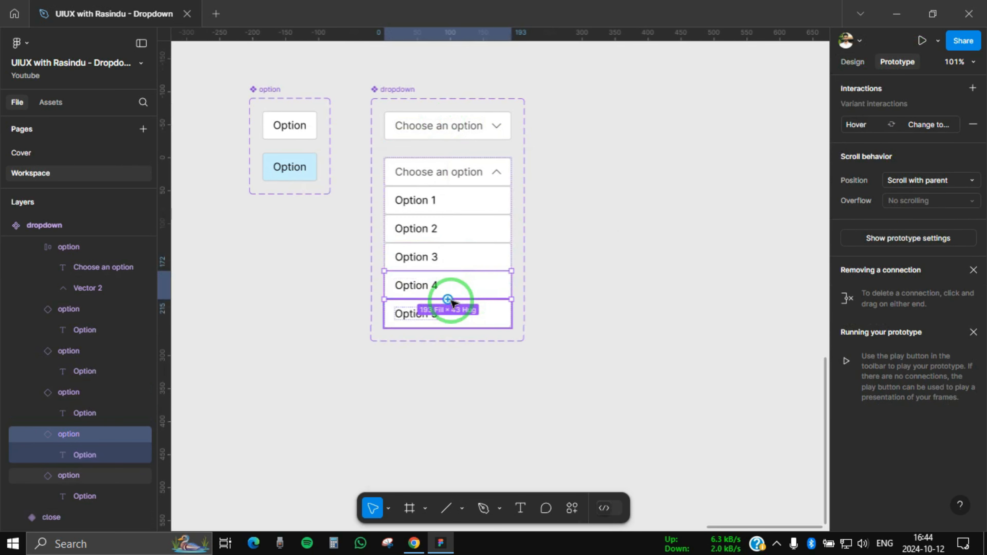
drag(451, 301, 436, 124)
drag(435, 124, 435, 123)
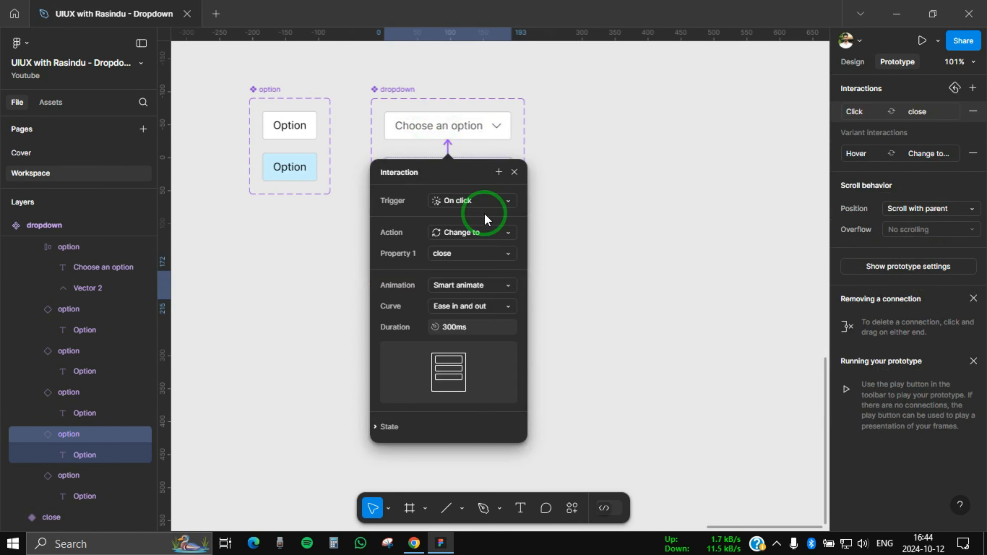
click(499, 172)
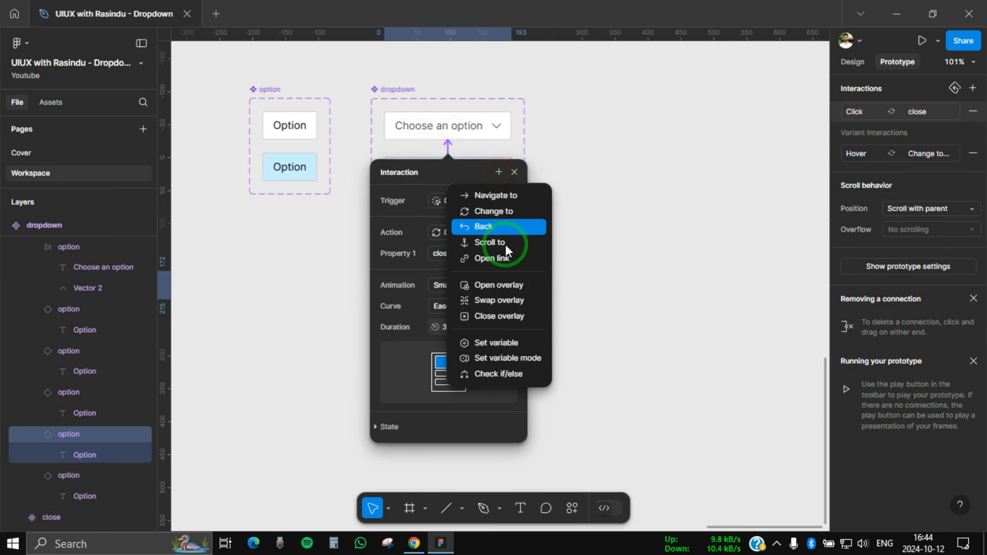
click(513, 345)
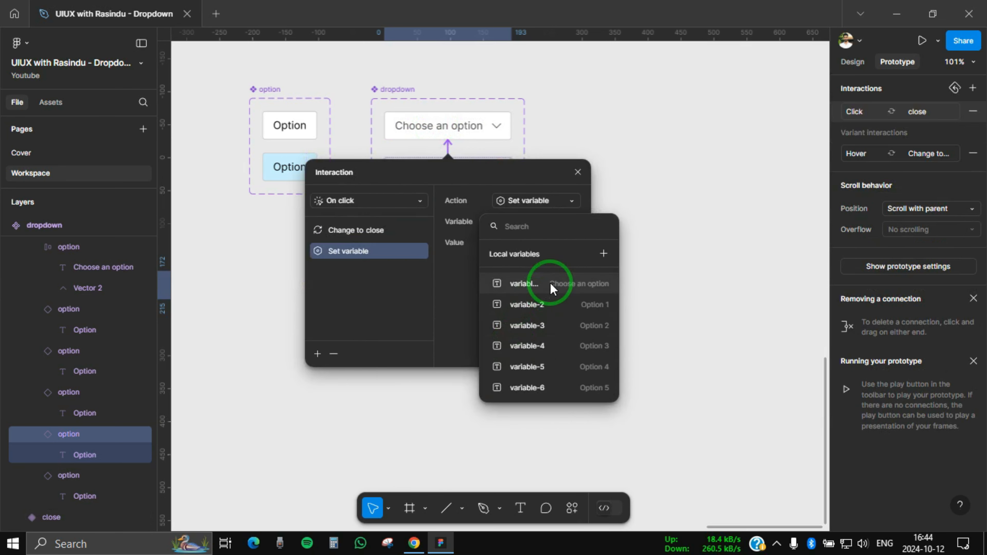
click(560, 285)
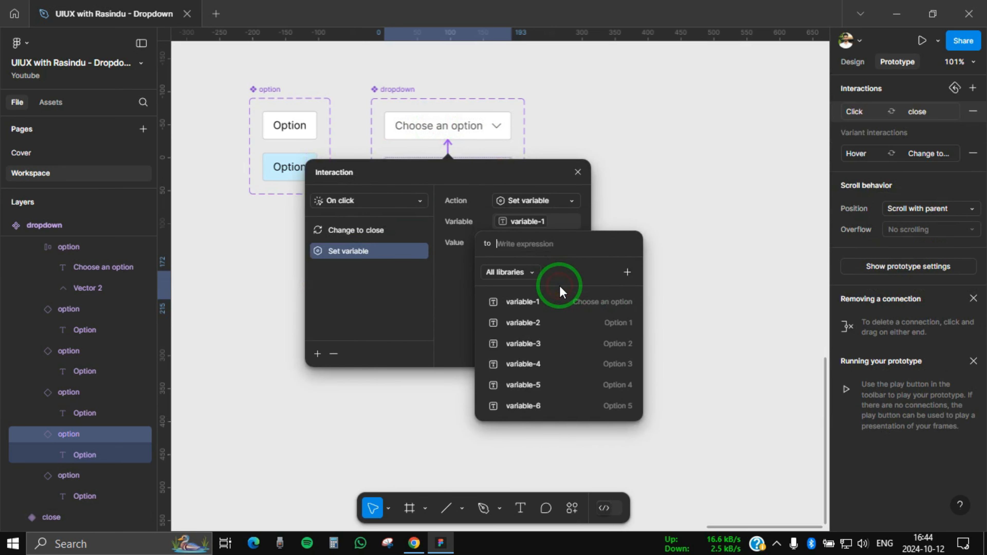
click(562, 380)
click(451, 311)
click(577, 173)
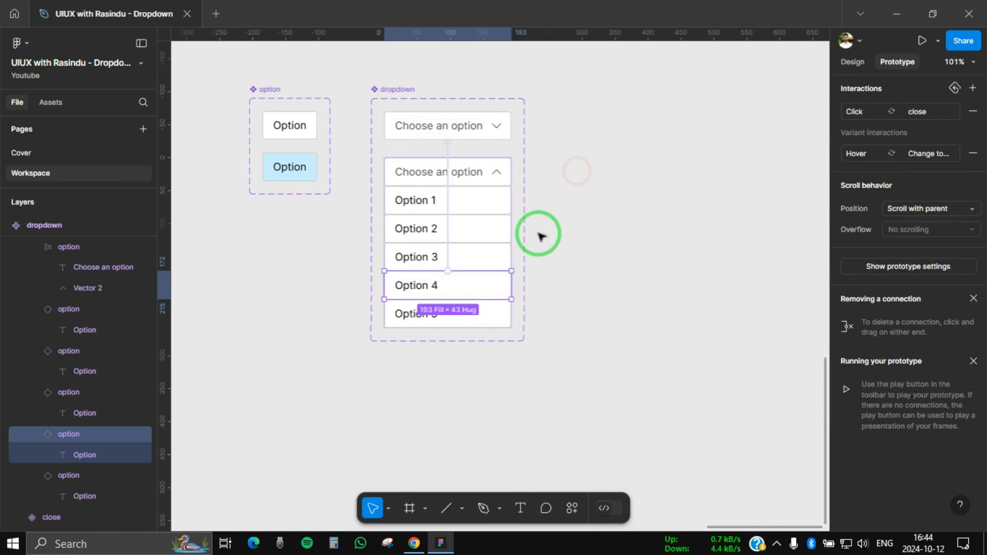
Step: Make Option 5 change to the close variant on click and set variable-1 to variable-6
click(458, 314)
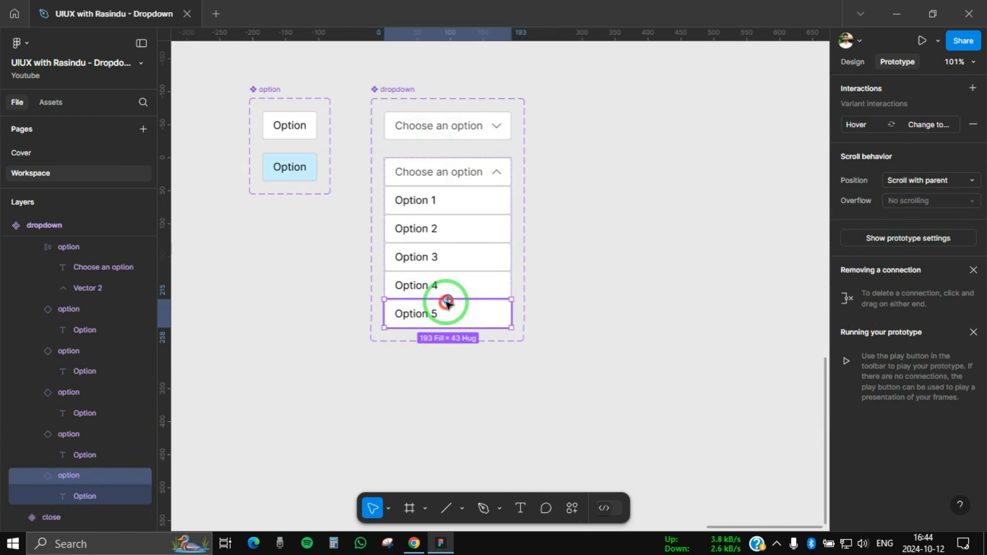
drag(447, 301, 441, 127)
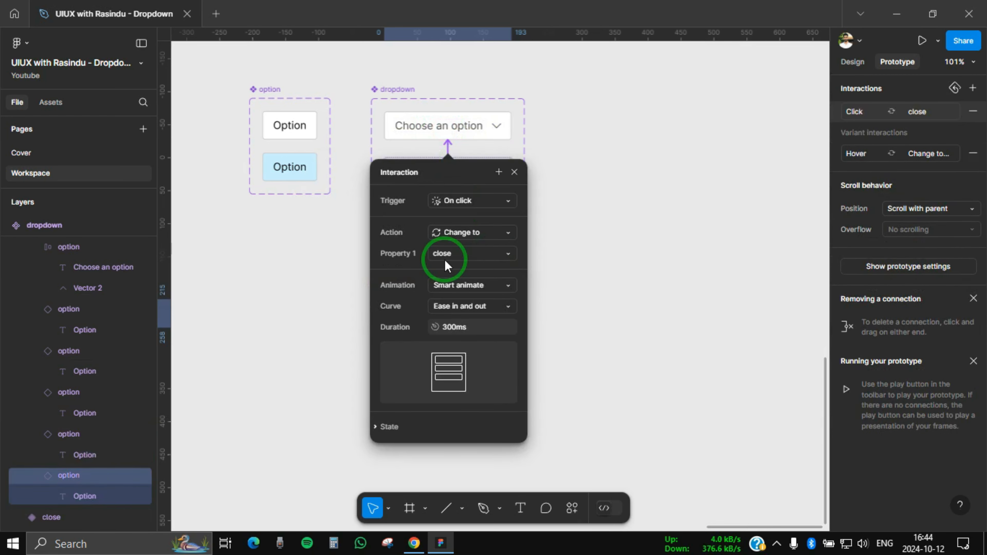
click(498, 172)
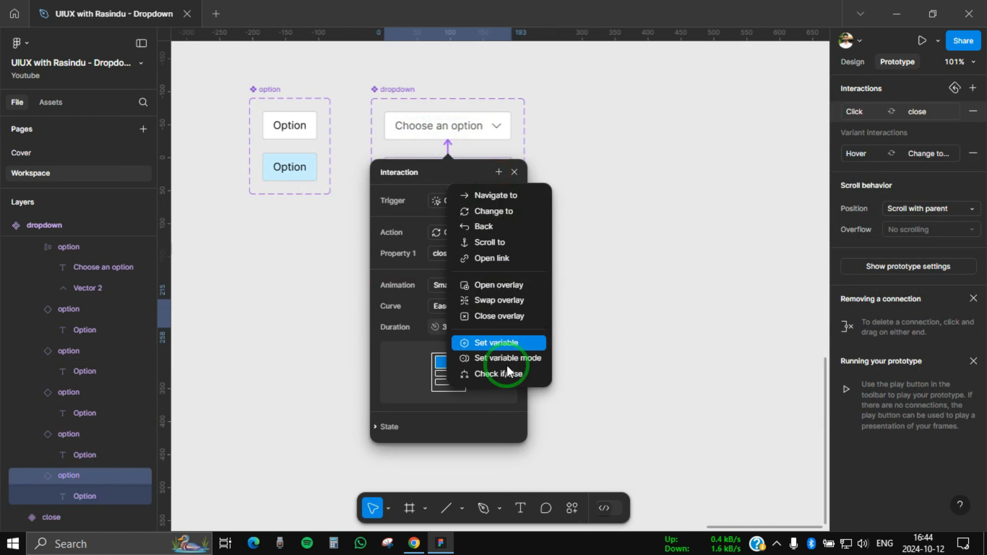
click(502, 343)
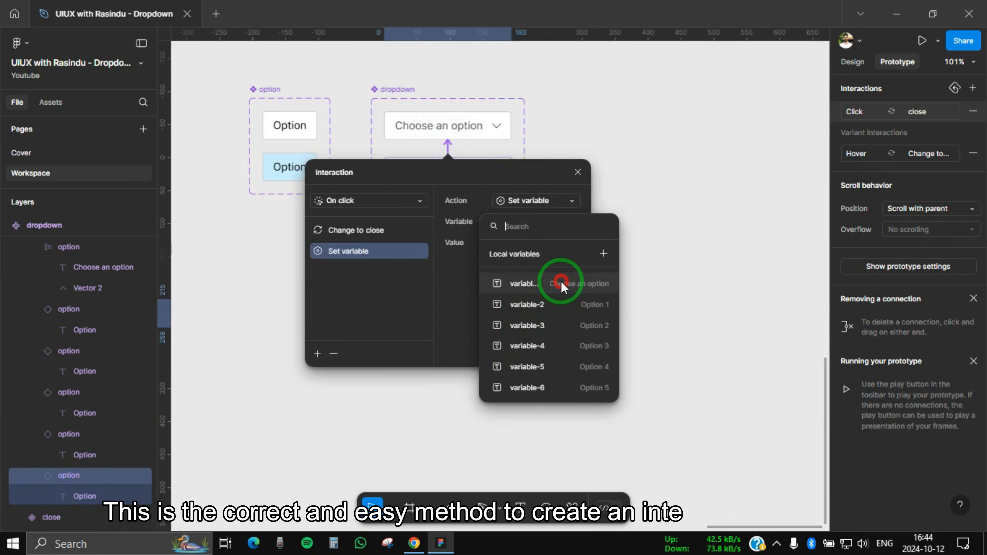
click(560, 281)
click(562, 406)
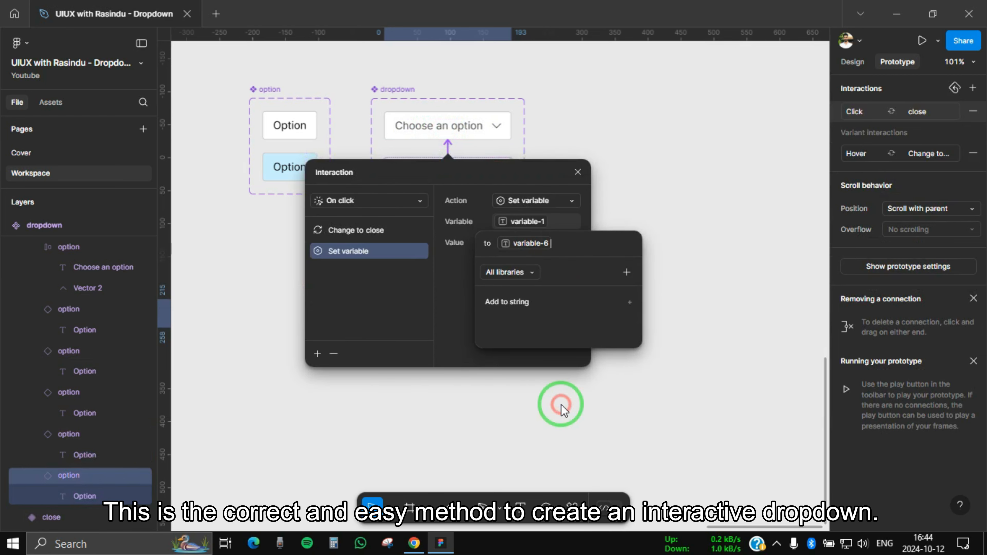
click(456, 326)
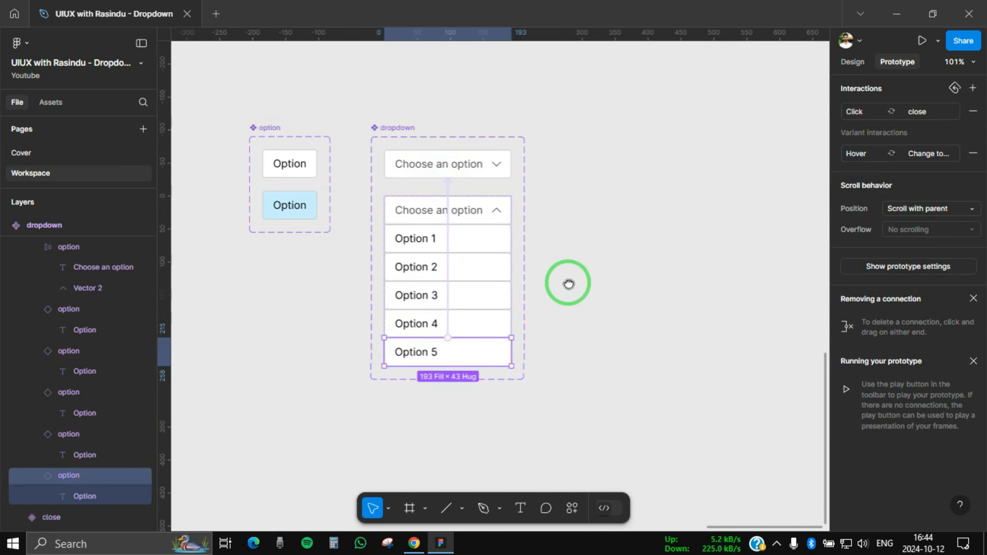
Step: Place an instance of the dropdown's close variant on the empty canvas beside the component set
click(852, 62)
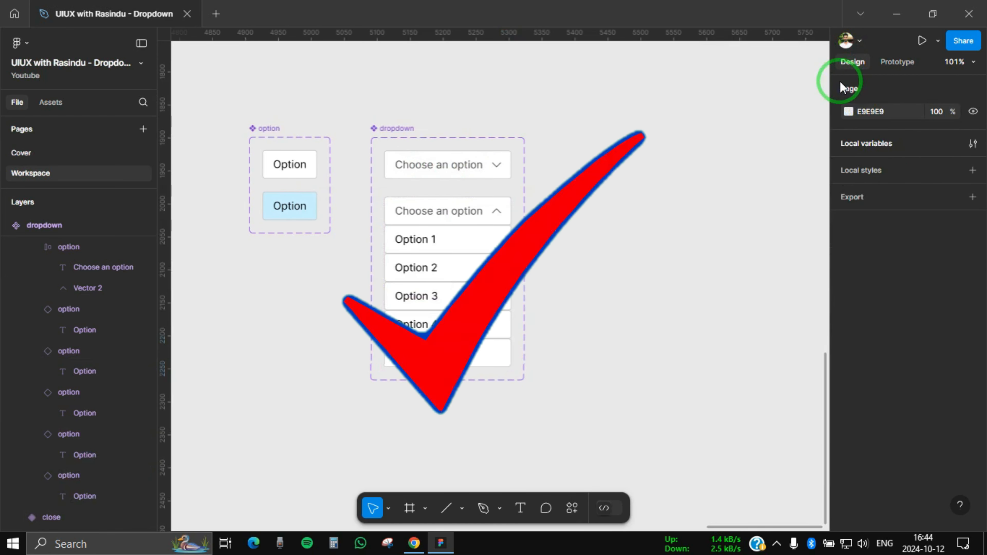
scroll(595, 291, right, 2)
scroll(595, 290, down, 1)
click(377, 148)
click(403, 147)
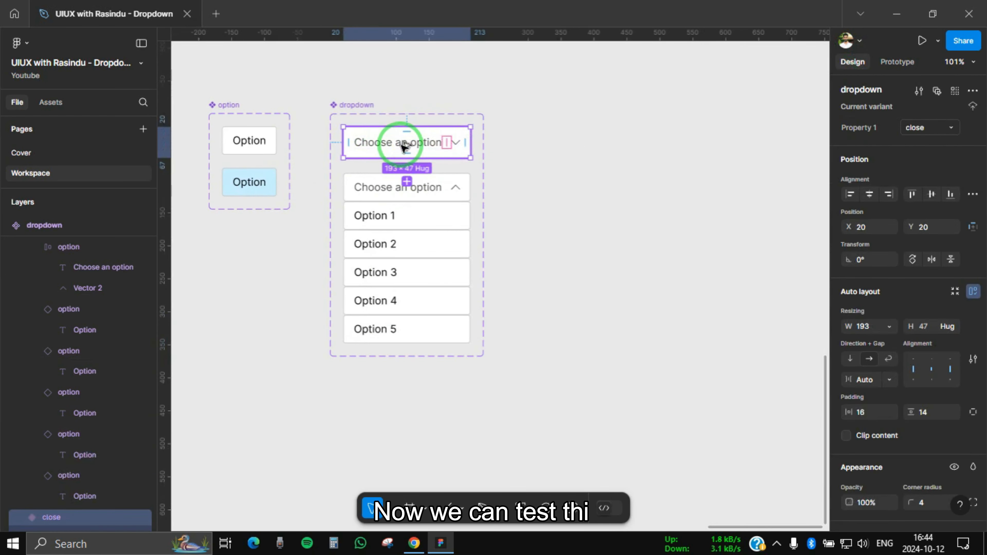
drag(402, 148, 659, 167)
Step: Draw a frame about 337 × 376 around the dropdown instance so that it contains the instance
mouse_move(632, 309)
mouse_down()
mouse_move(593, 302)
mouse_move(612, 306)
mouse_up()
click(622, 267)
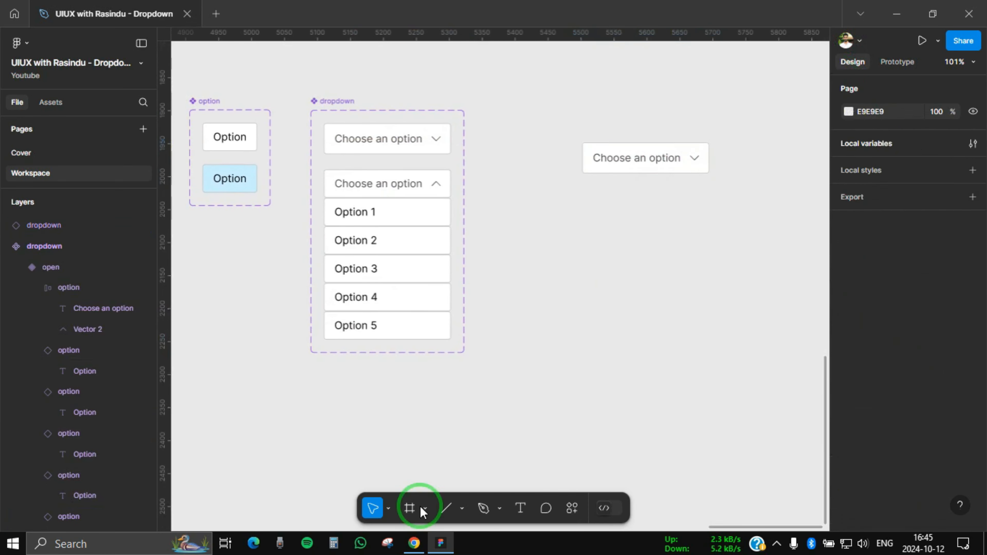
click(409, 508)
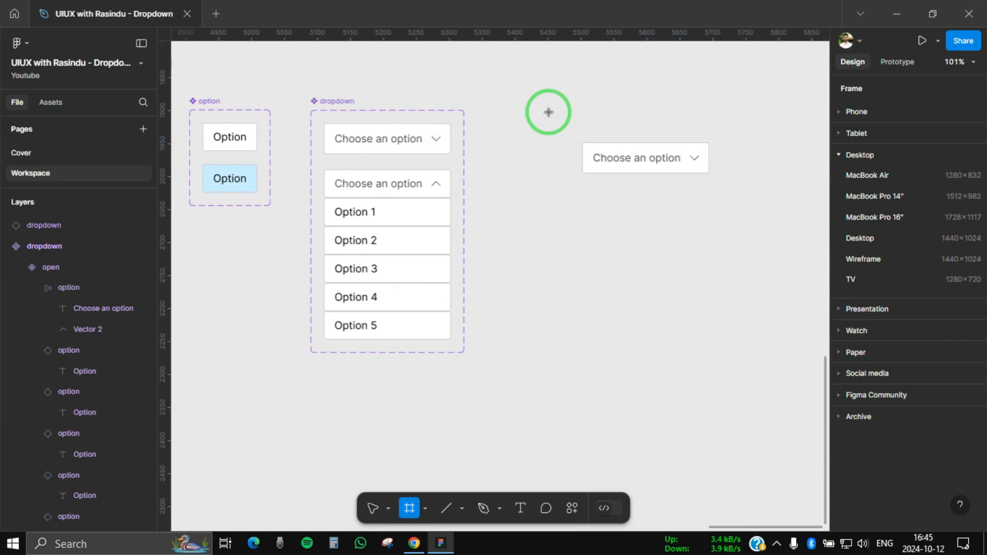
drag(658, 196, 765, 358)
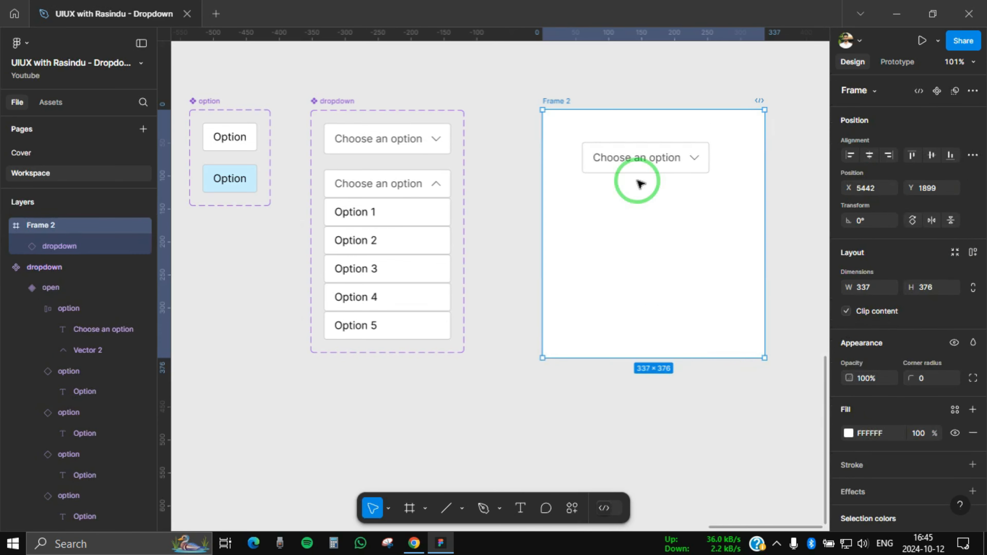
Step: Preview the frame with the dropdown instance as a prototype, expand the dropdown and try to collapse it from its header
click(921, 41)
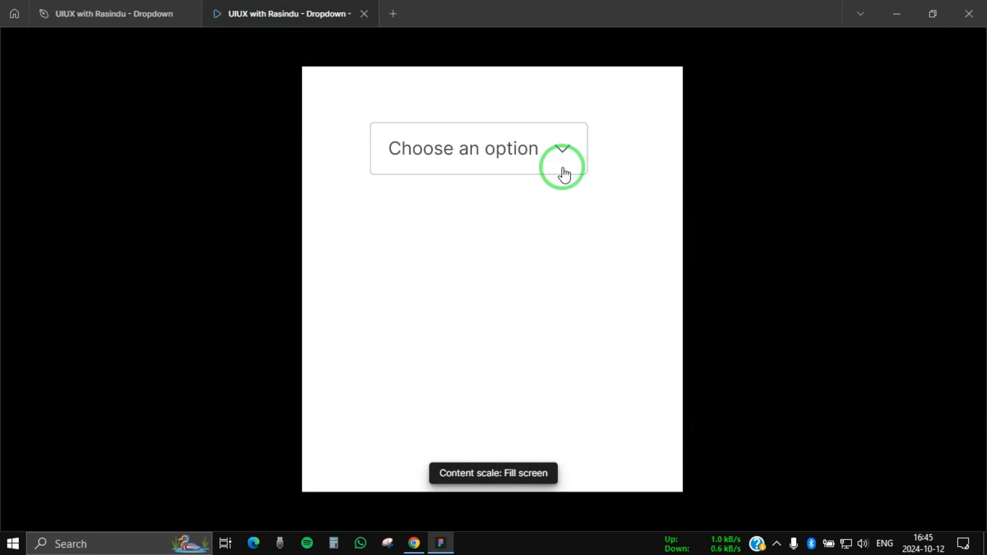
click(564, 170)
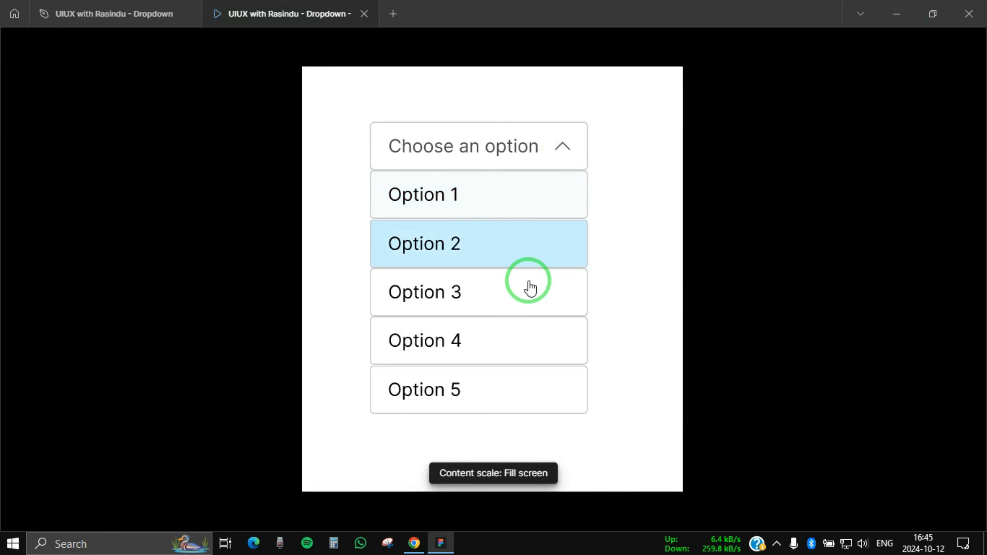
click(540, 147)
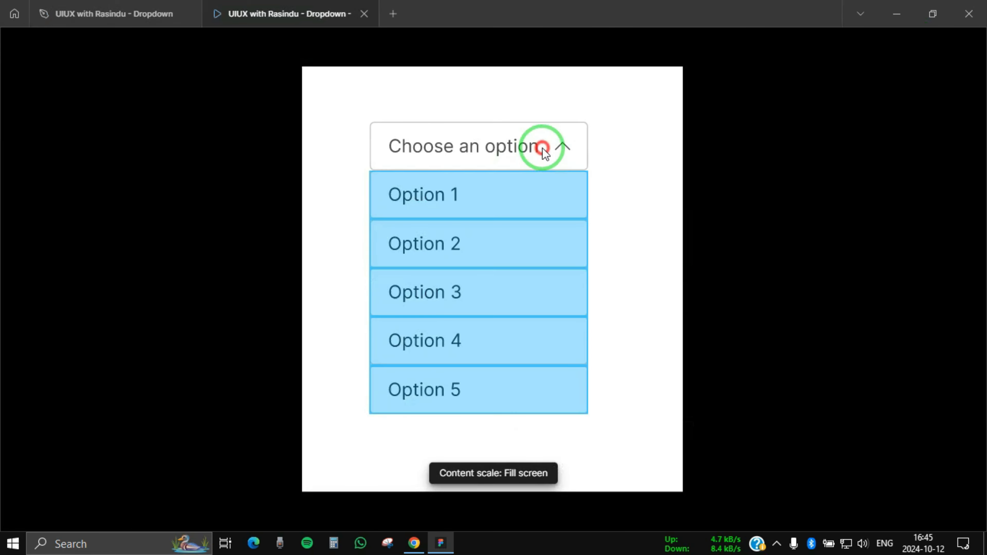
click(567, 147)
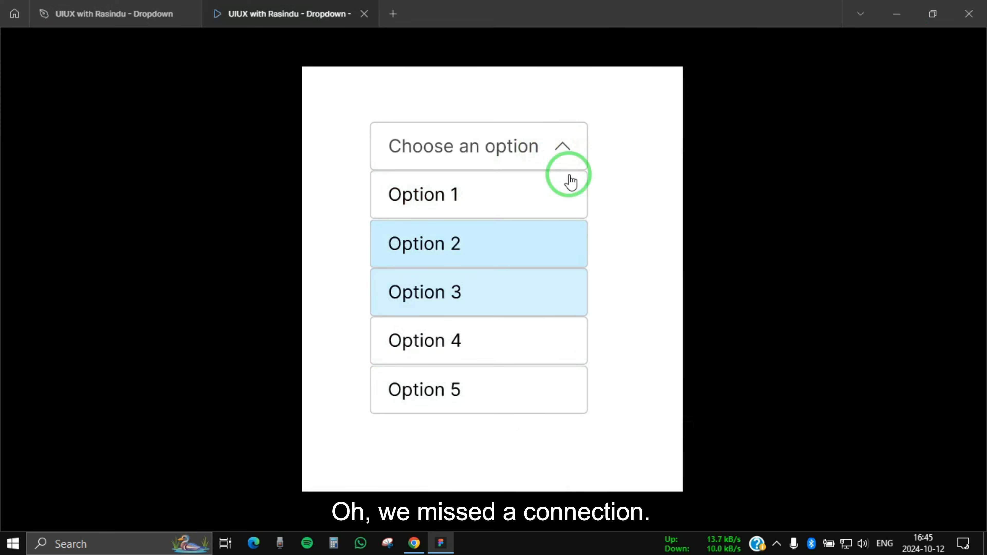
click(565, 152)
Step: Back in the design file, make the "Choose an option" header of the open variant change to the close variant on click
click(95, 14)
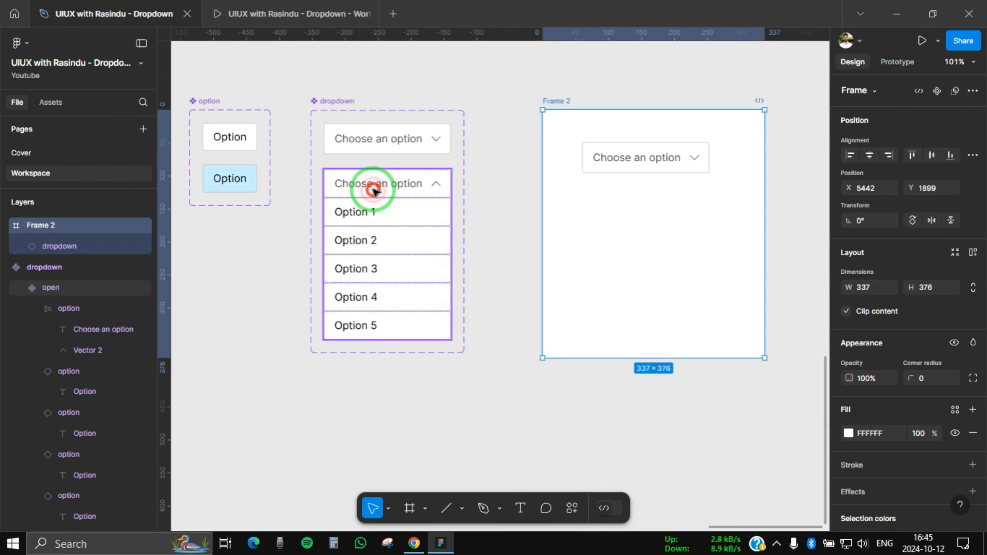
click(393, 189)
double_click(392, 190)
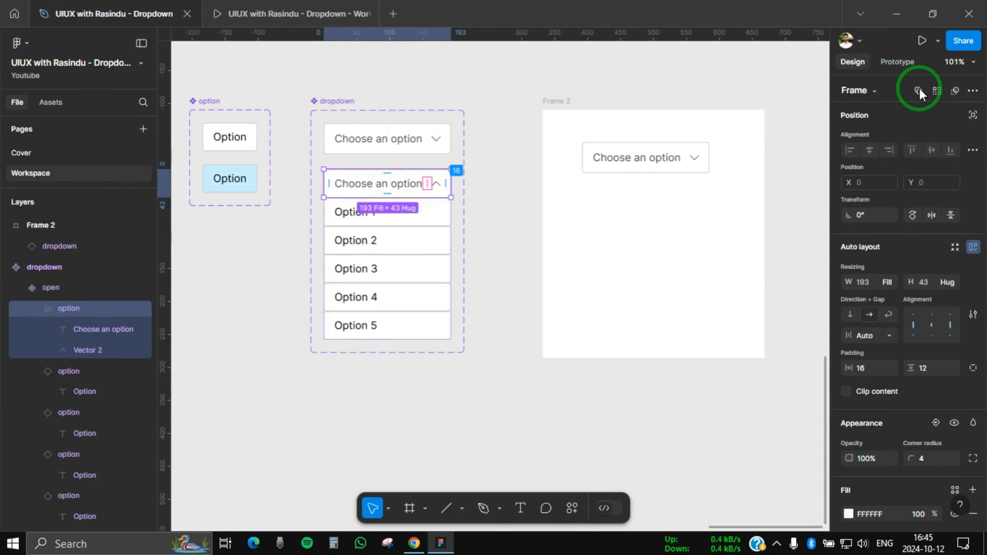
click(897, 61)
drag(387, 170, 384, 128)
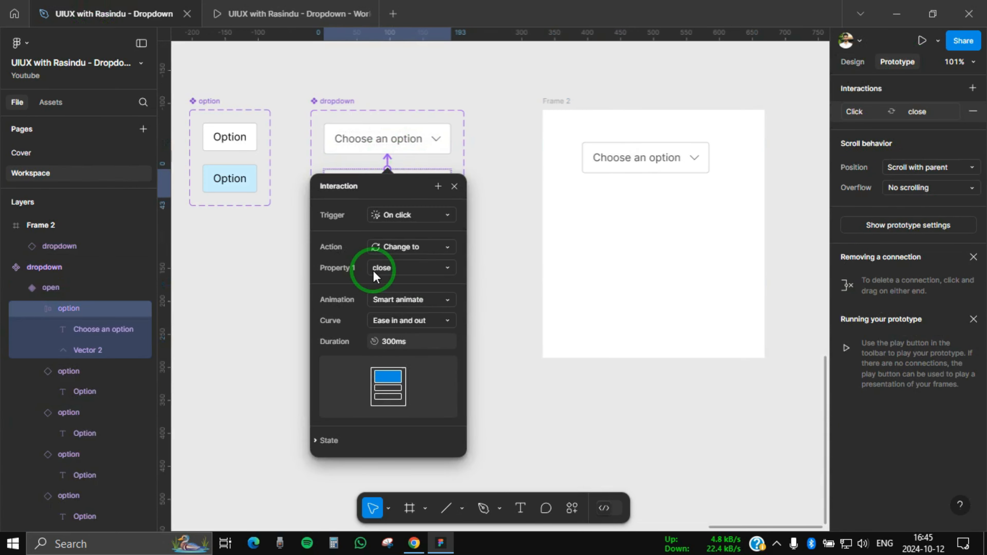
click(504, 190)
click(639, 83)
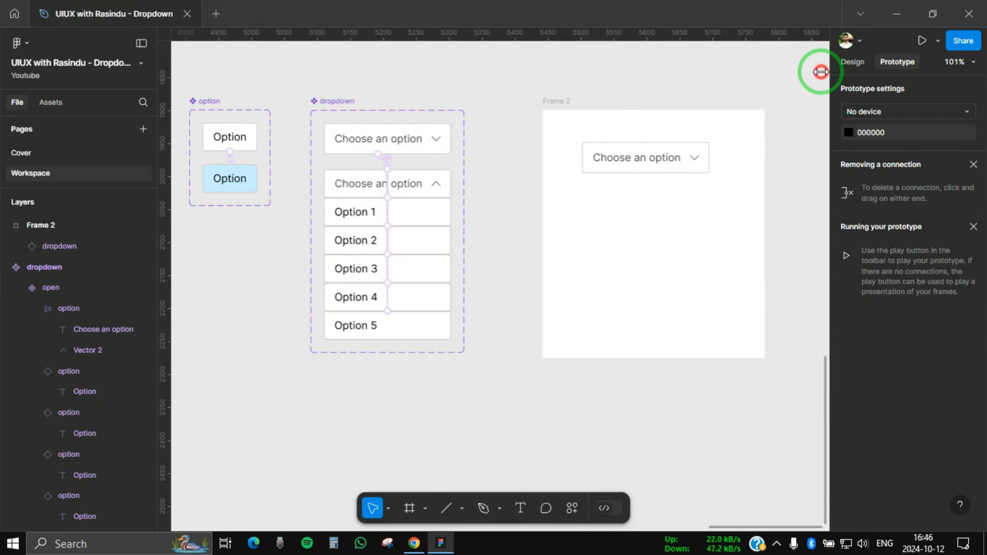
Step: Preview Frame 2 as a prototype again and test the dropdown by choosing Option 1 and Option 2
click(569, 105)
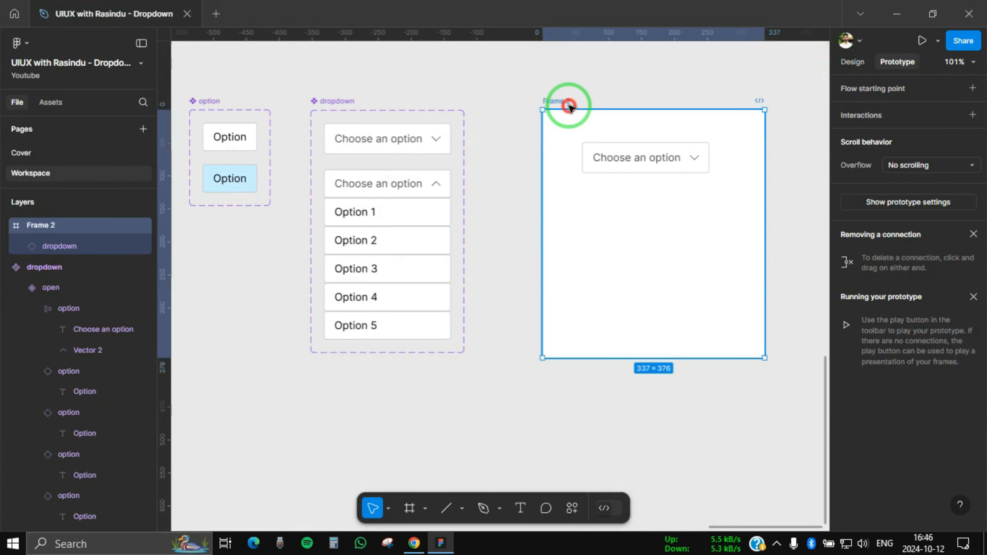
click(851, 62)
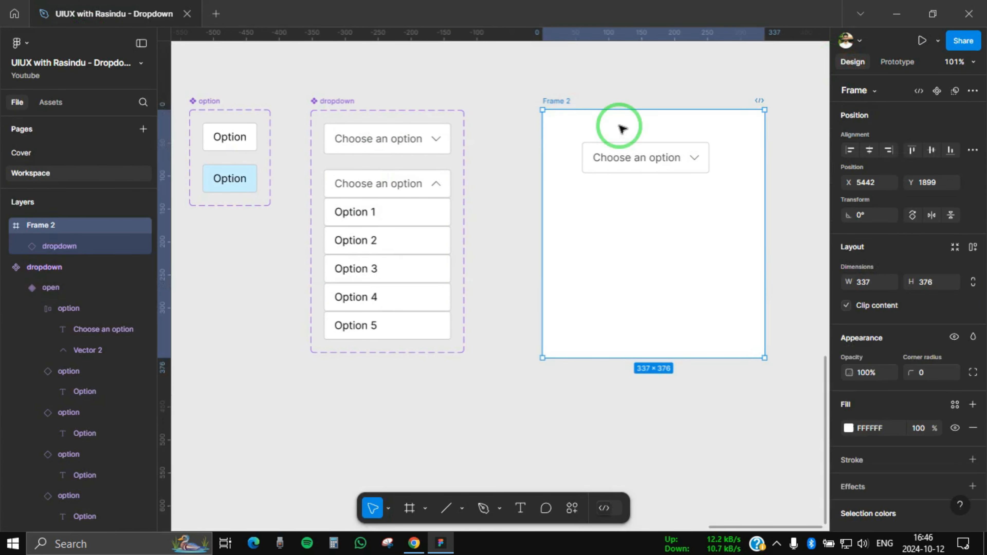
click(920, 42)
click(559, 158)
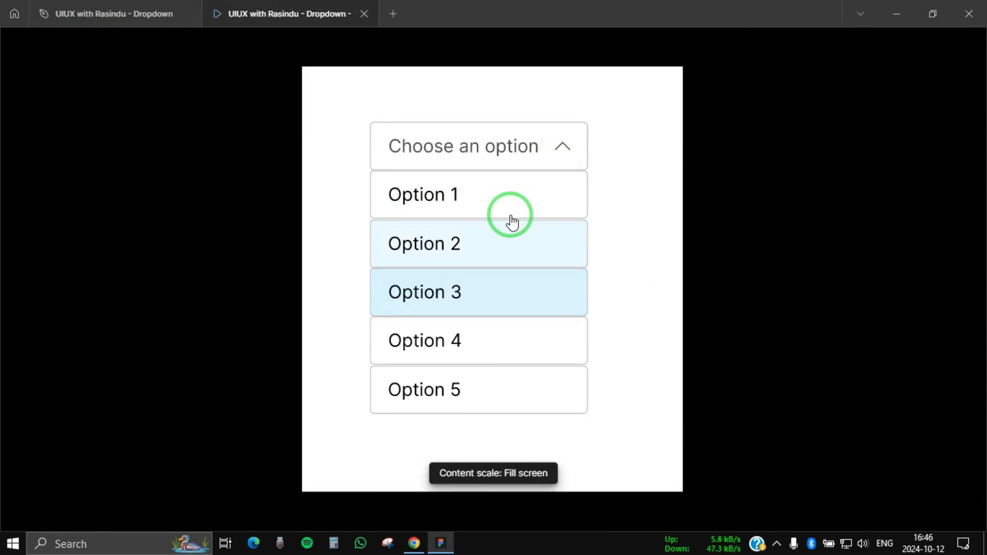
click(511, 210)
click(555, 152)
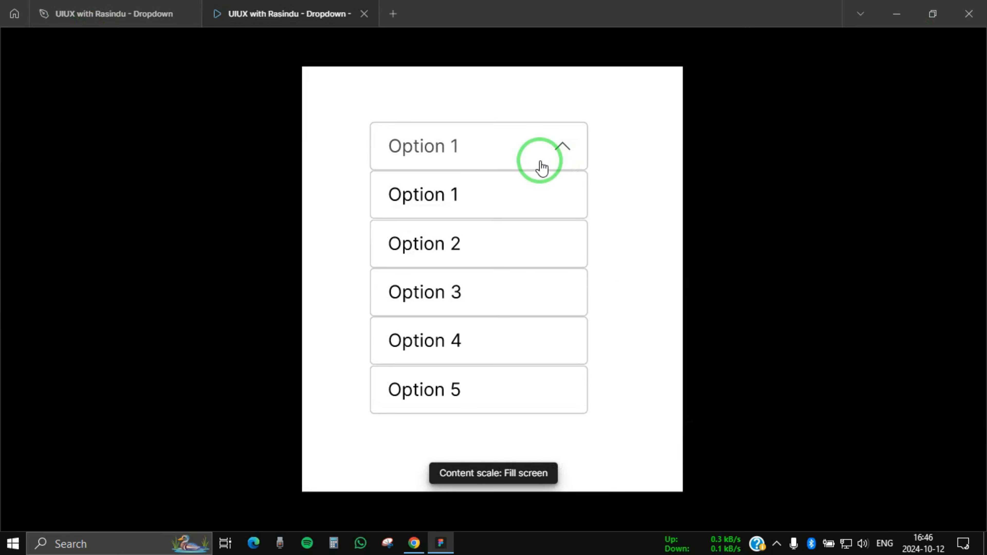
click(524, 261)
Step: Test the remaining choices by reopening the dropdown and selecting Option 3, Option 4, Option 5 and finally Option 1
click(556, 151)
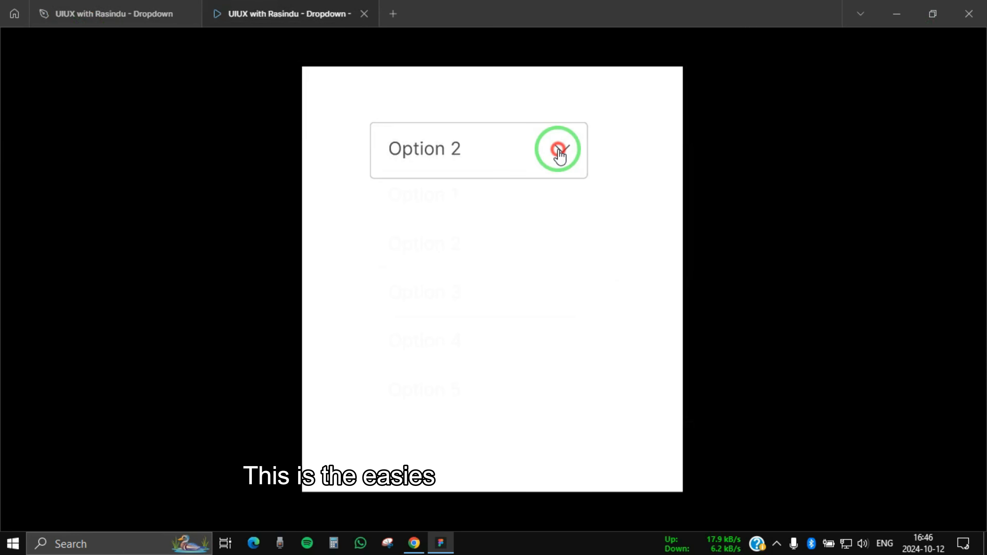
click(547, 293)
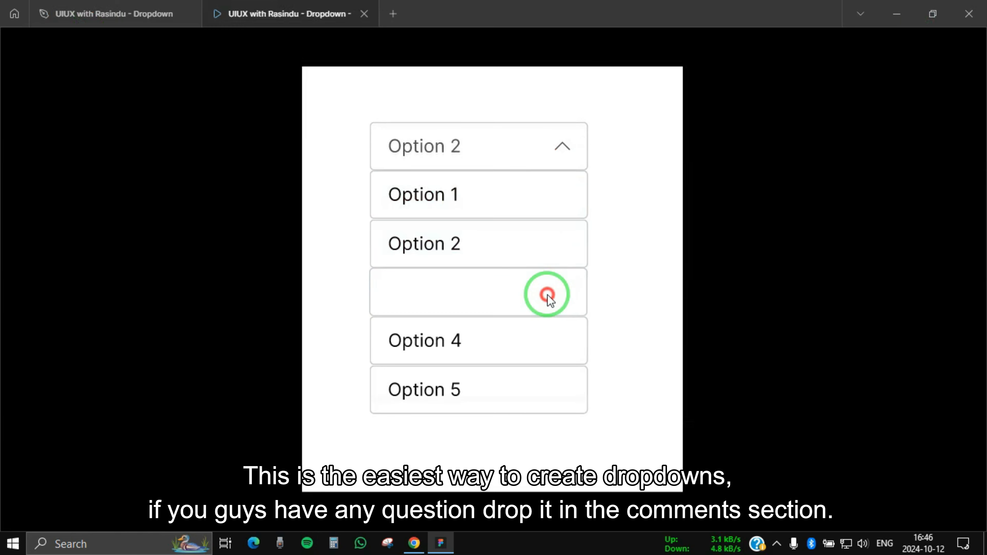
click(565, 155)
click(532, 350)
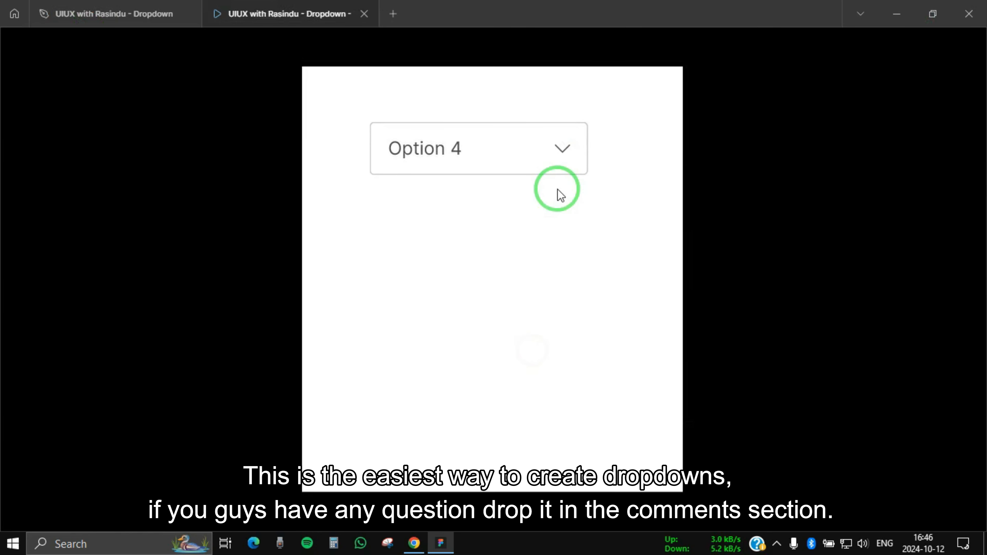
click(557, 156)
click(525, 386)
click(552, 164)
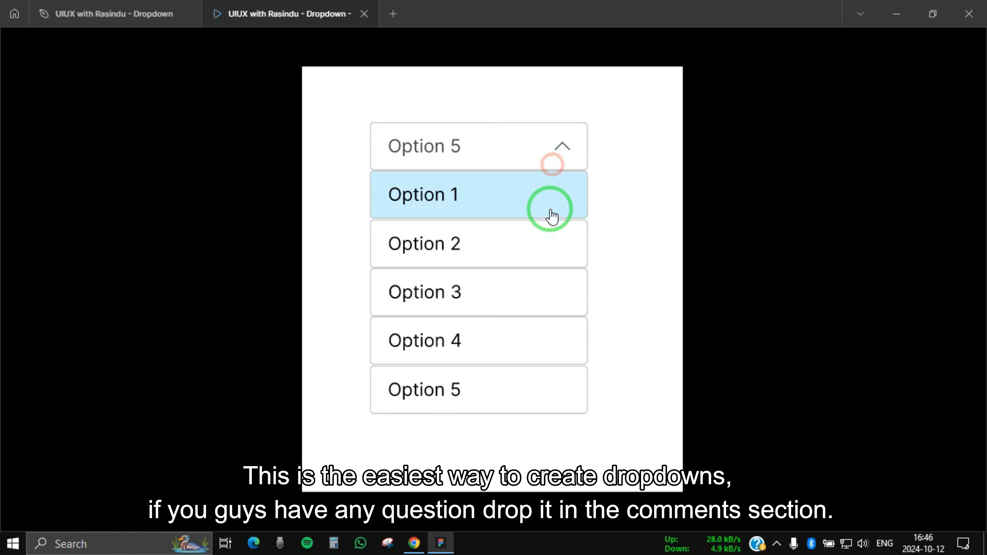
click(539, 205)
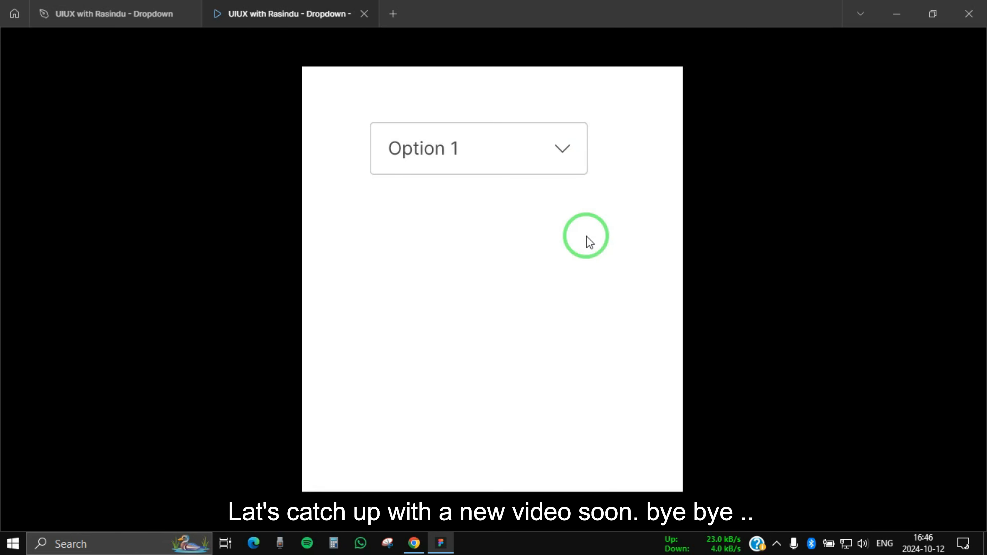